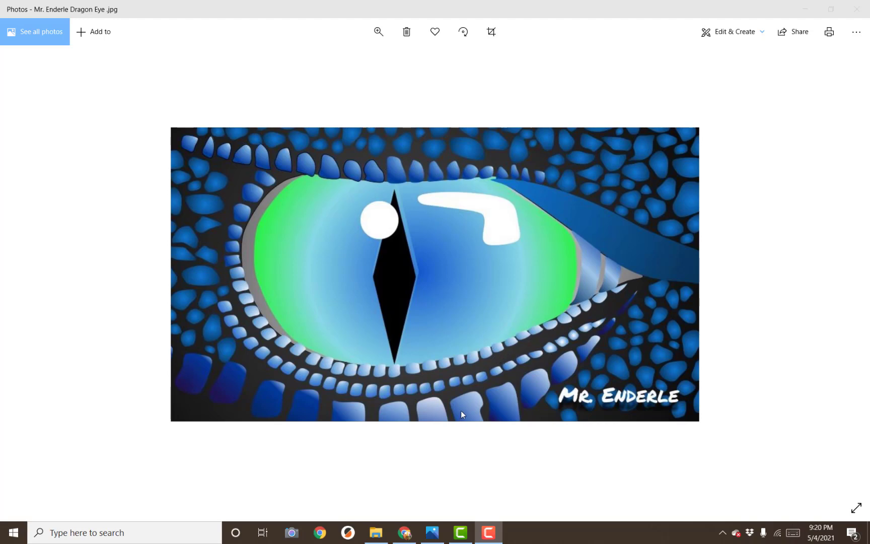
Switch to Chrome and search Google Images for "lizard eye", browsing the results for a reference picture
{"action": "left_click", "coordinate": [406, 531]}
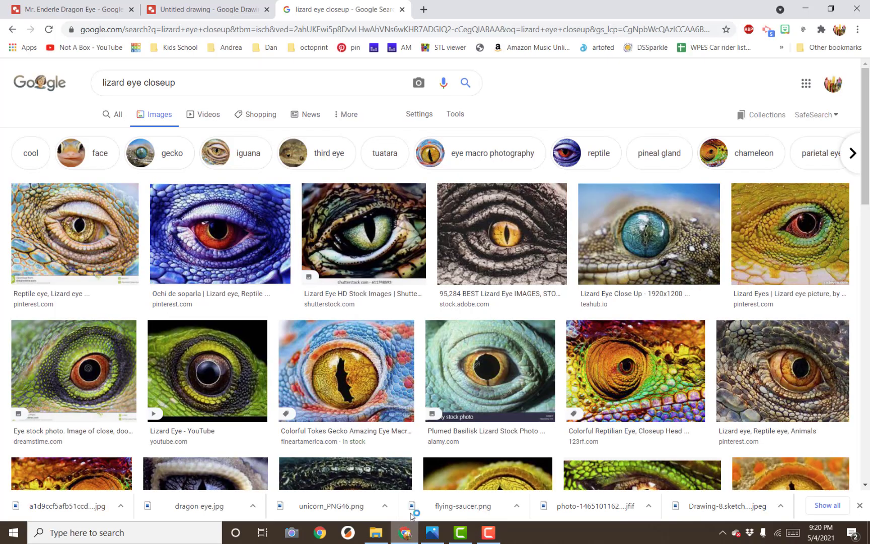
{"action": "triple_click", "coordinate": [210, 77]}
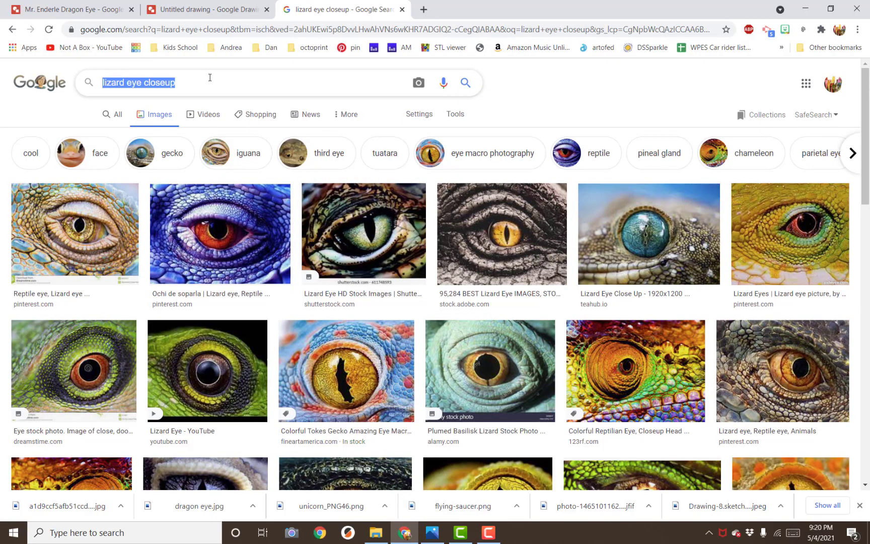
{"action": "type", "text": "liza"}
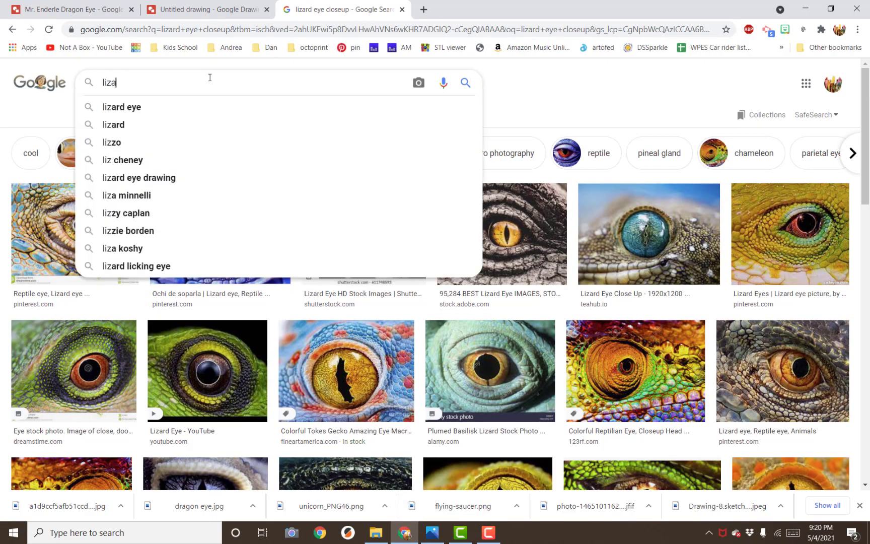
{"action": "type", "text": "rd eye"}
{"action": "key", "text": "Return"}
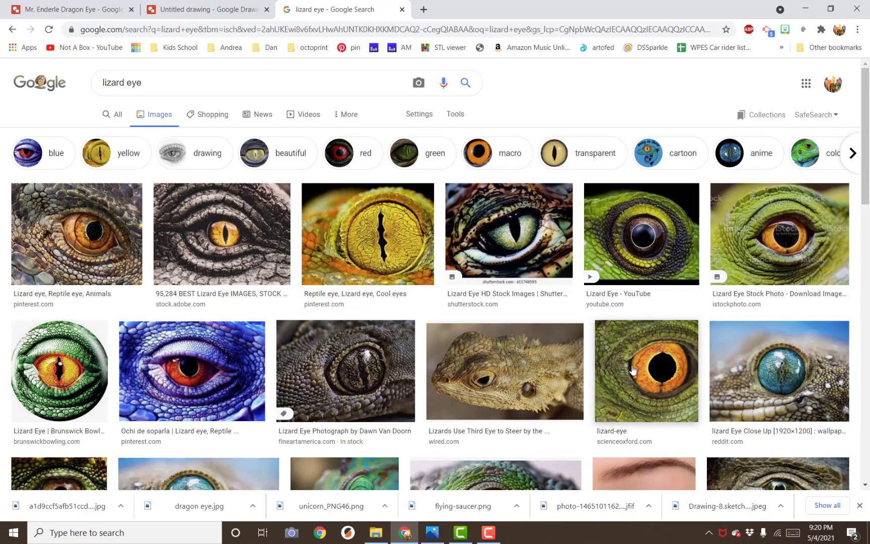
{"action": "scroll", "coordinate": [104, 353], "scroll_direction": "down", "scroll_amount": 2}
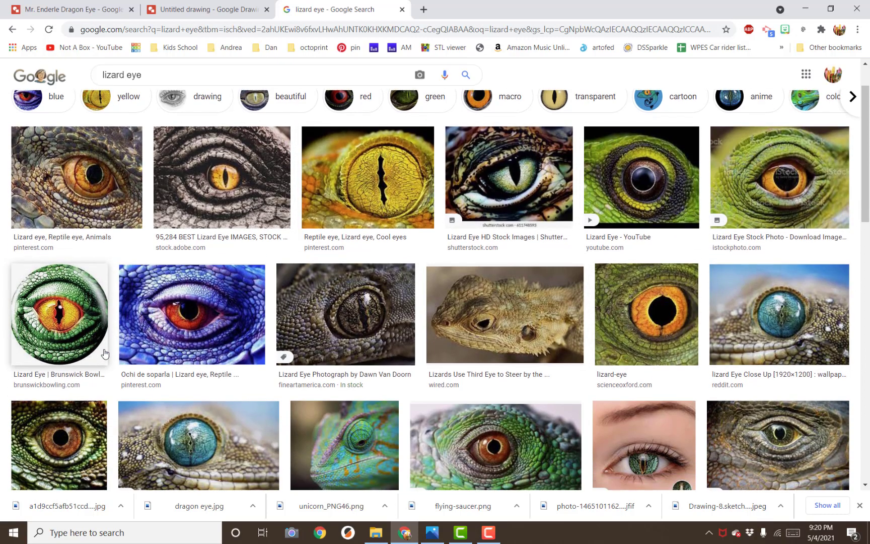
{"action": "scroll", "coordinate": [105, 354], "scroll_direction": "down", "scroll_amount": 2}
{"action": "scroll", "coordinate": [149, 352], "scroll_direction": "down", "scroll_amount": 2}
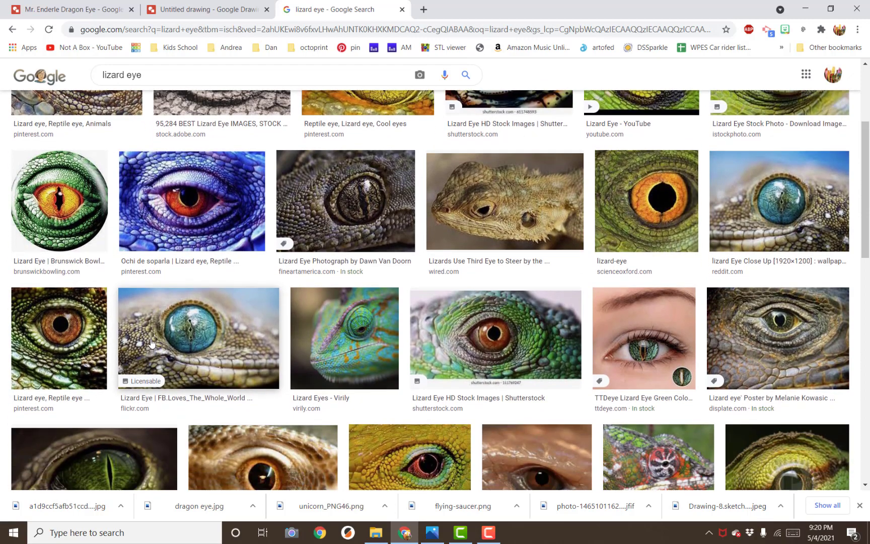
{"action": "scroll", "coordinate": [152, 343], "scroll_direction": "up", "scroll_amount": 4}
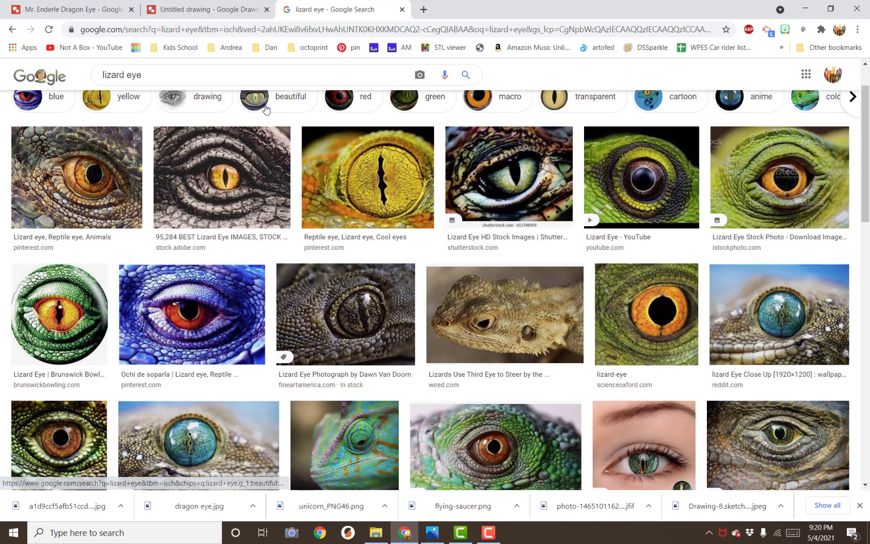
{"action": "scroll", "coordinate": [266, 109], "scroll_direction": "up", "scroll_amount": 2}
Search Google Images for "dragon eye" and look through the results for a reference picture
{"action": "triple_click", "coordinate": [220, 82]}
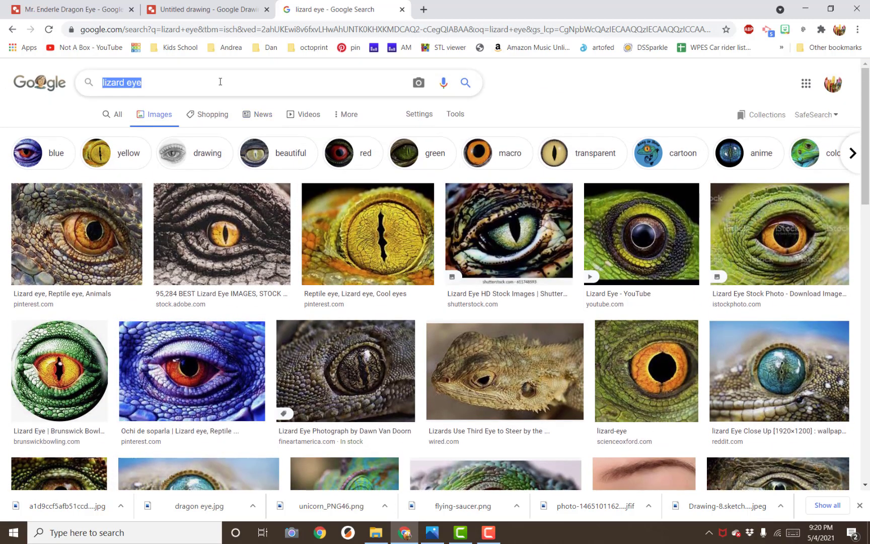
{"action": "type", "text": "dragon eye"}
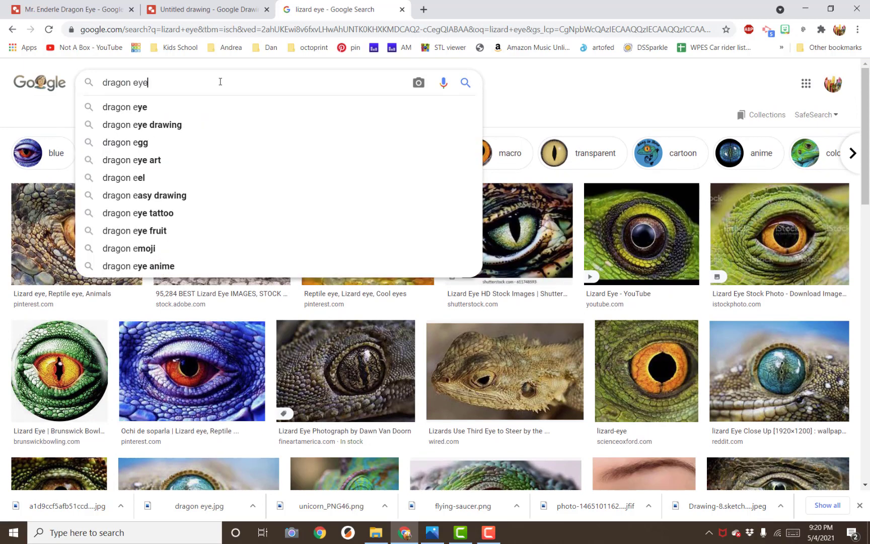
{"action": "key", "text": "Return"}
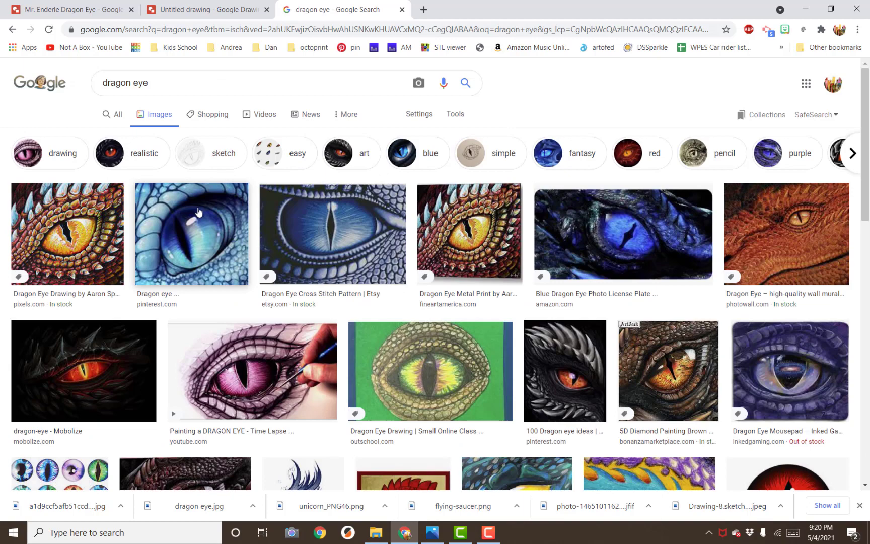
{"action": "scroll", "coordinate": [198, 212], "scroll_direction": "down", "scroll_amount": 1}
{"action": "scroll", "coordinate": [669, 257], "scroll_direction": "down", "scroll_amount": 1}
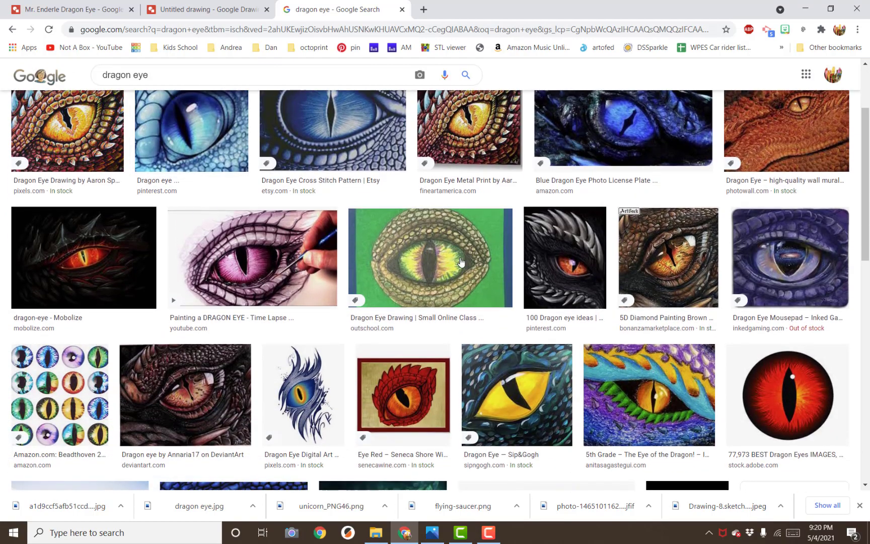
{"action": "scroll", "coordinate": [756, 277], "scroll_direction": "down", "scroll_amount": 1}
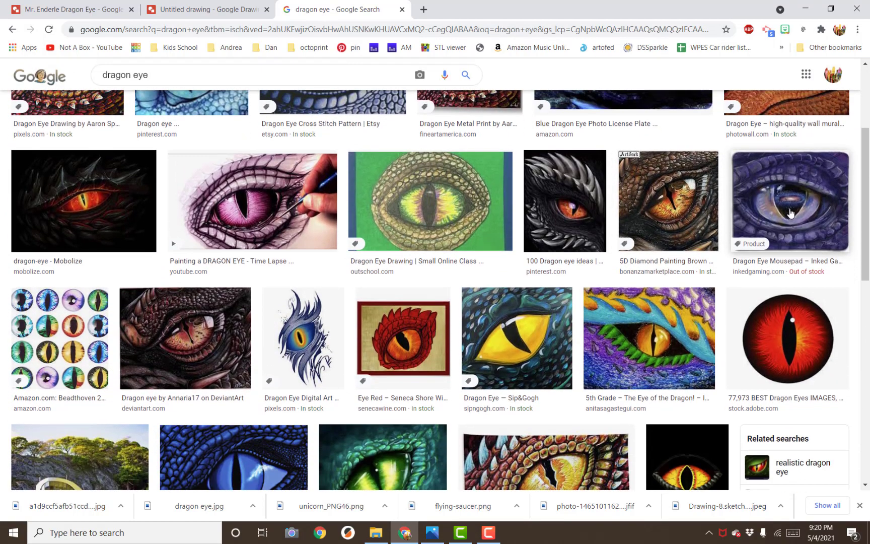
{"action": "scroll", "coordinate": [789, 212], "scroll_direction": "up", "scroll_amount": 1}
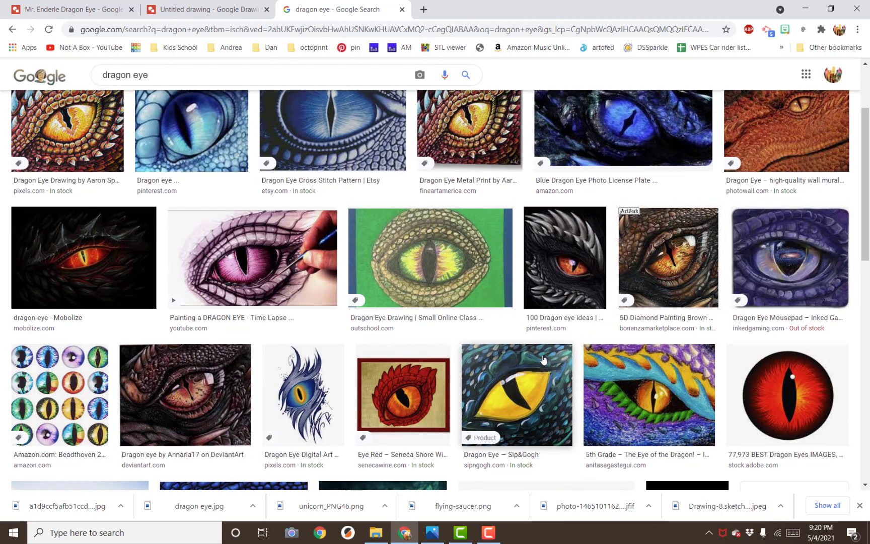
Save the Sip&Gogh yellow dragon eye painting to Downloads as a JPEG named "dragon eye example"
{"action": "left_click", "coordinate": [522, 383]}
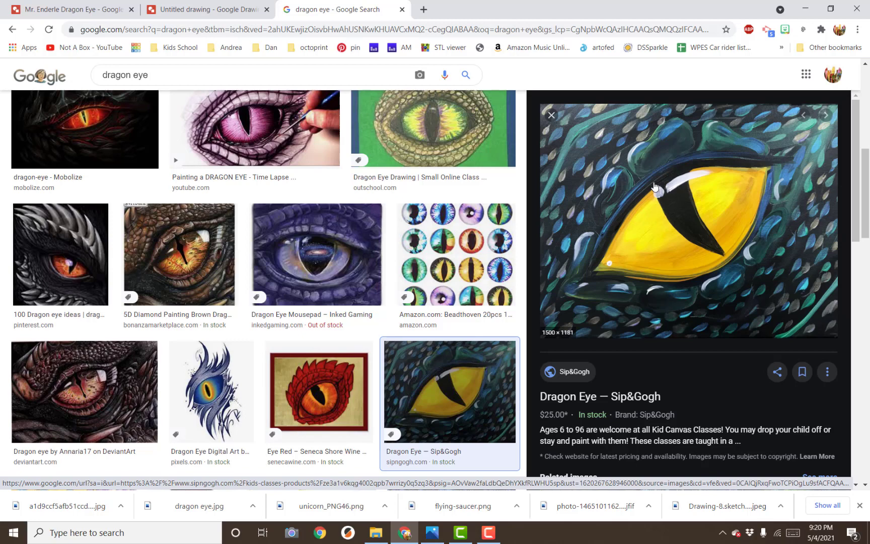
{"action": "right_click", "coordinate": [655, 187]}
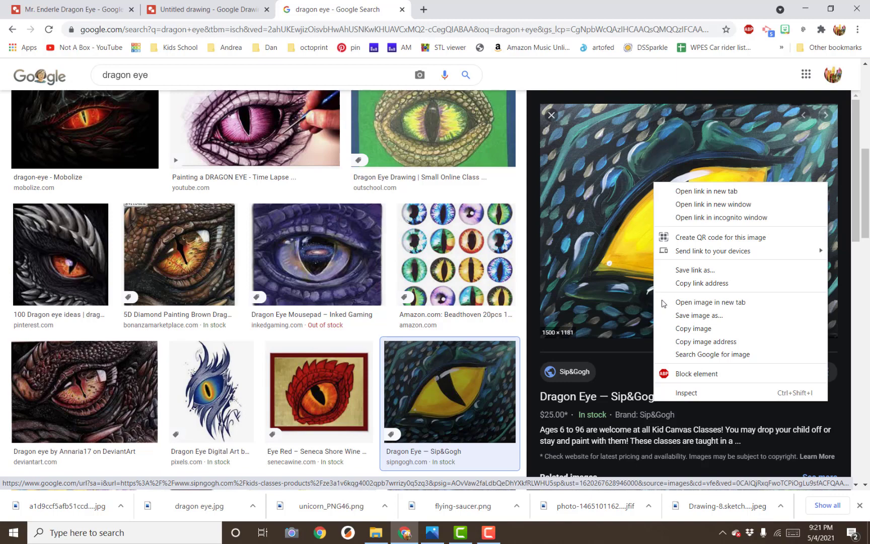
{"action": "left_click", "coordinate": [679, 315]}
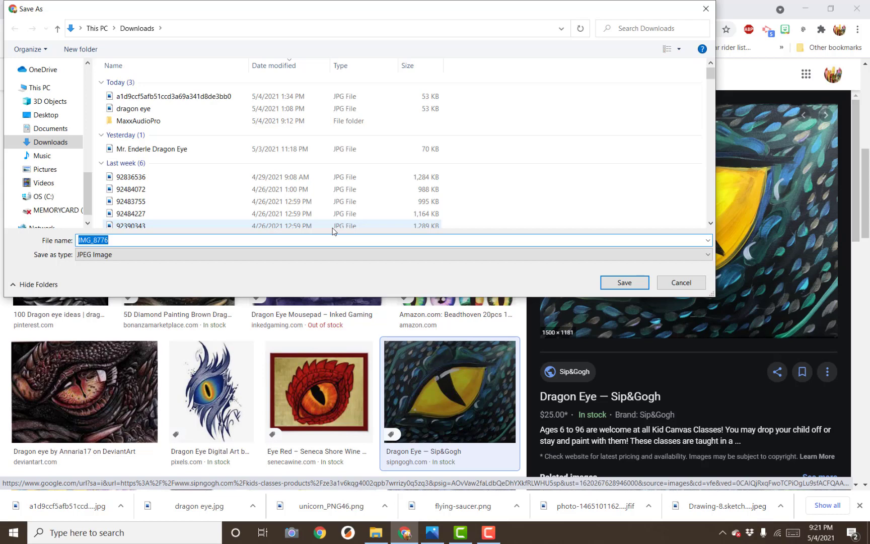
{"action": "type", "text": "dragon eye example"}
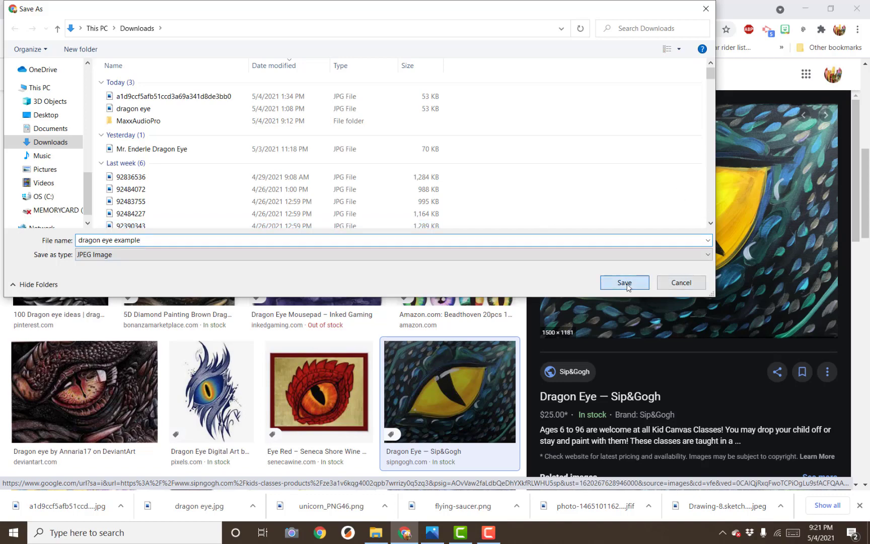
{"action": "left_click", "coordinate": [625, 283]}
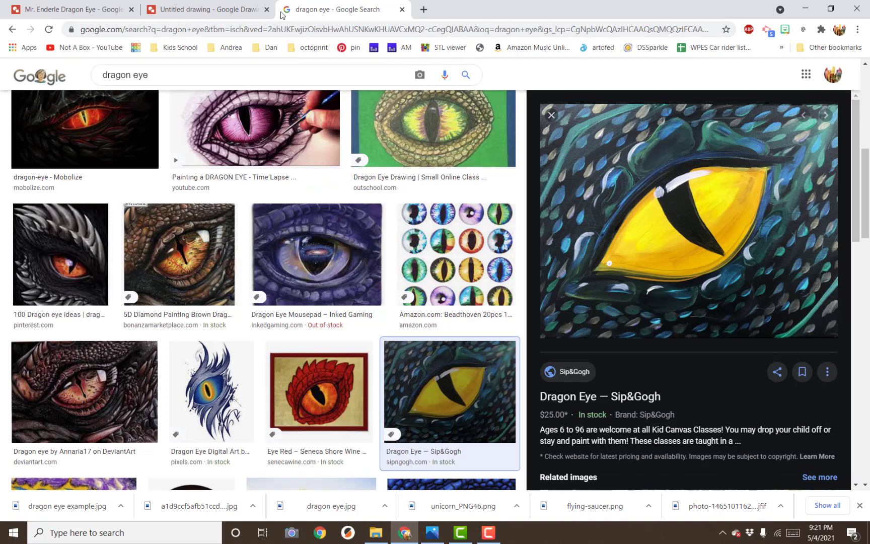
Rename the untitled Google Drawing with the teacher's name followed by "Dragon eye"
{"action": "left_click", "coordinate": [246, 11]}
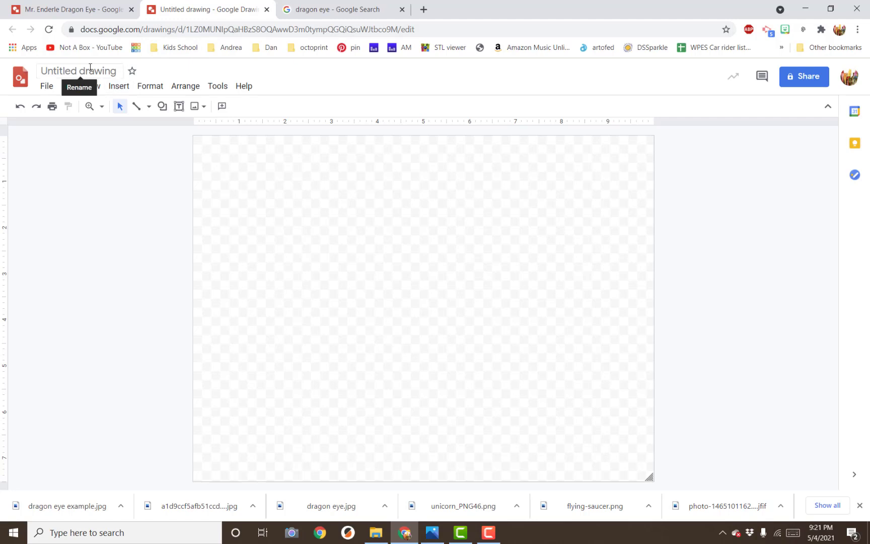
{"action": "left_click", "coordinate": [60, 68]}
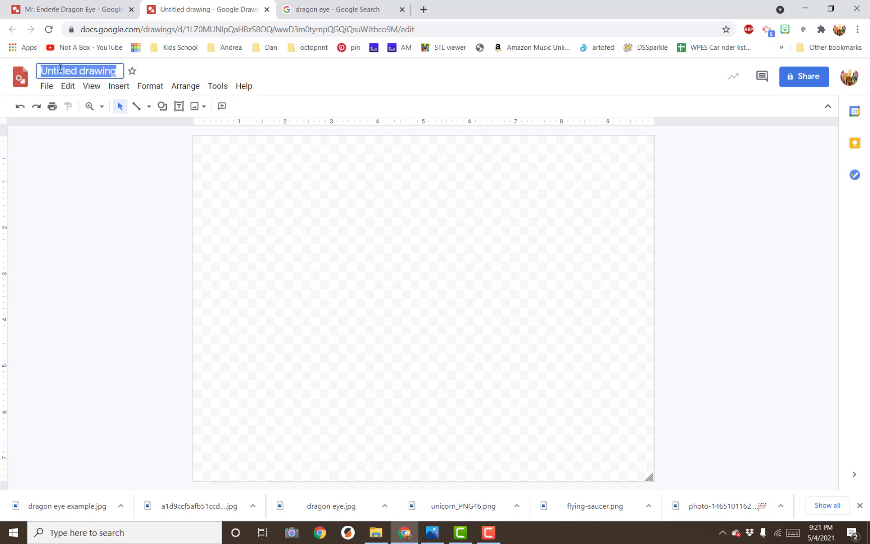
{"action": "type", "text": "Mr. Ende"}
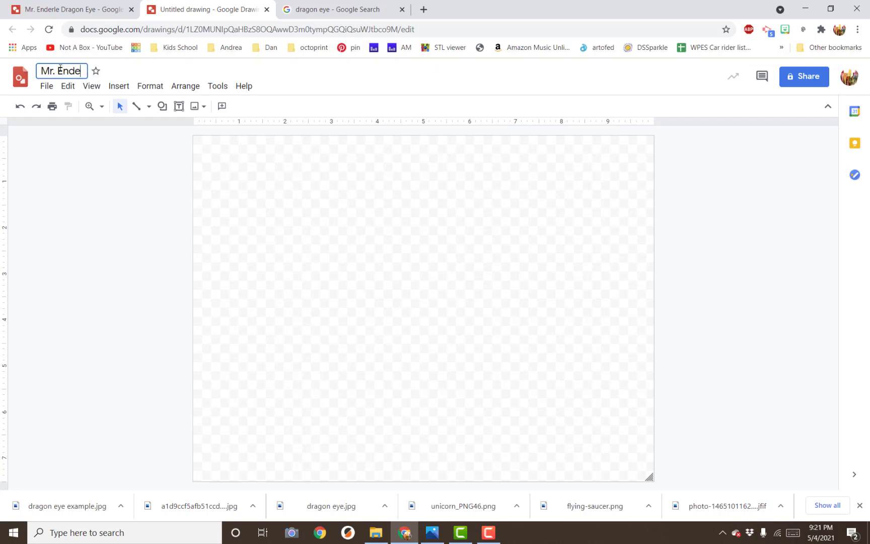
{"action": "type", "text": "rle Dragon eye"}
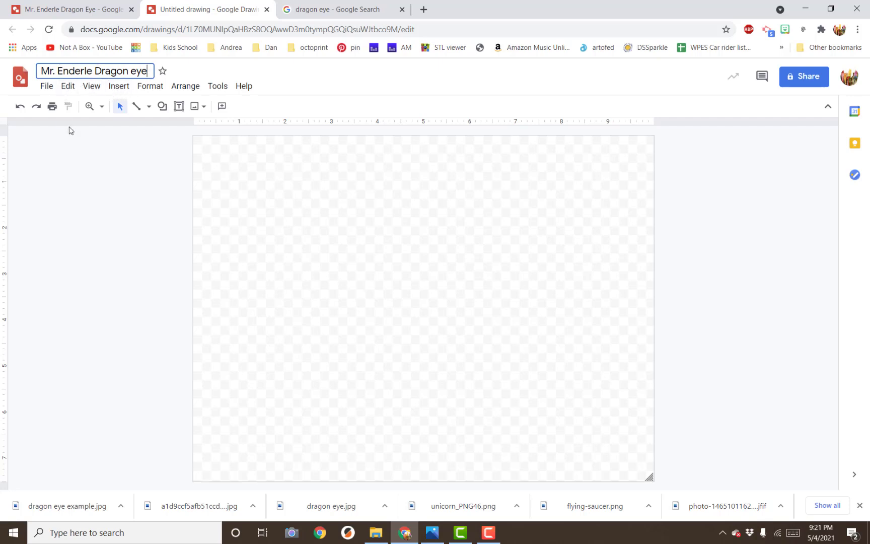
{"action": "left_click", "coordinate": [75, 152]}
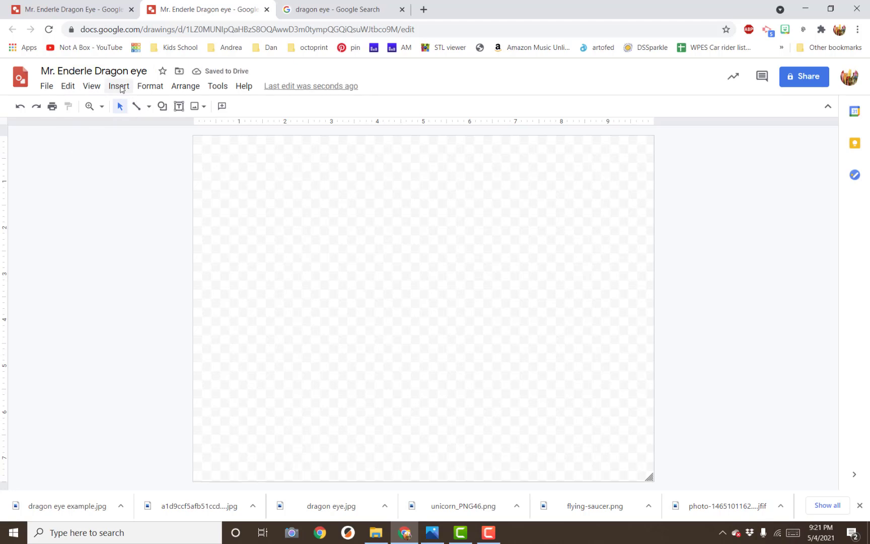
Insert the "dragon eye example" image from the computer's Downloads folder into the drawing
{"action": "left_click", "coordinate": [121, 89]}
{"action": "mouse_move", "coordinate": [120, 107]}
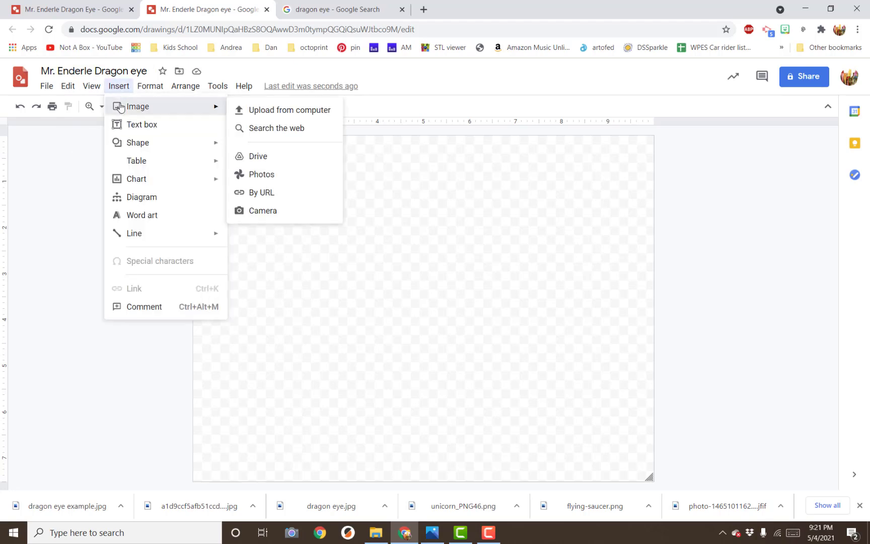
{"action": "left_click", "coordinate": [269, 116]}
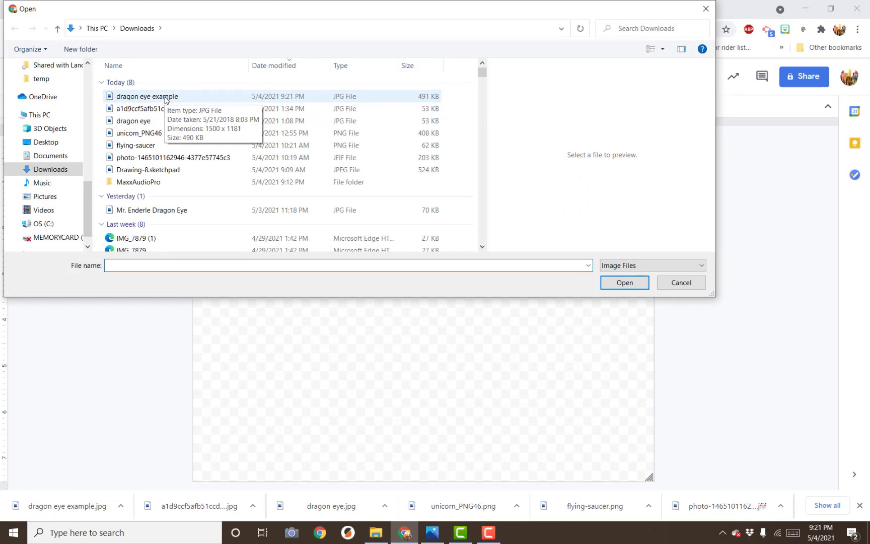
{"action": "left_click", "coordinate": [165, 99]}
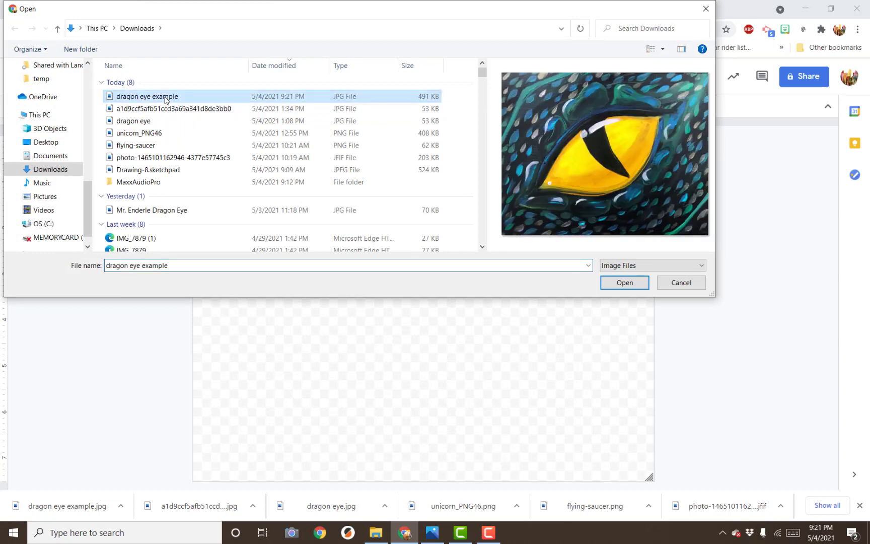
{"action": "left_click", "coordinate": [625, 283]}
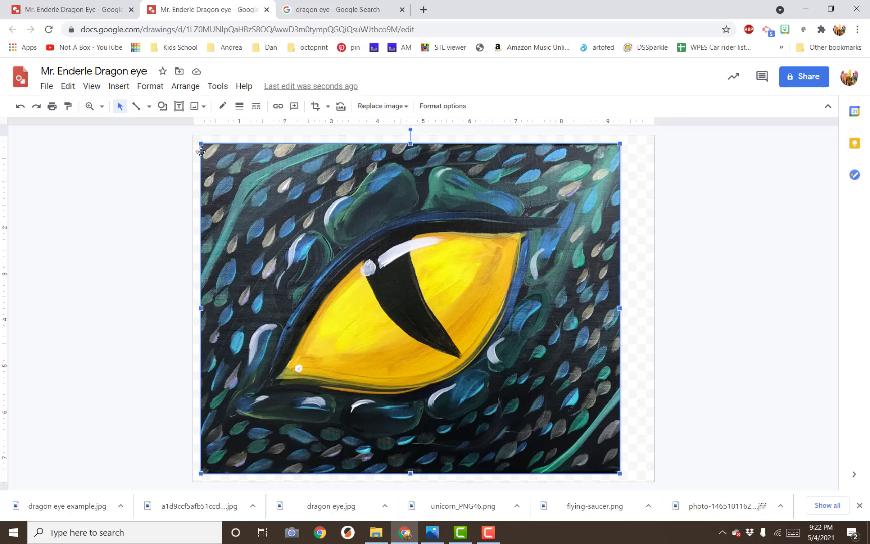
Trace the outline of the yellow eye as a closed shape with the Curve tool
{"action": "left_click", "coordinate": [150, 106]}
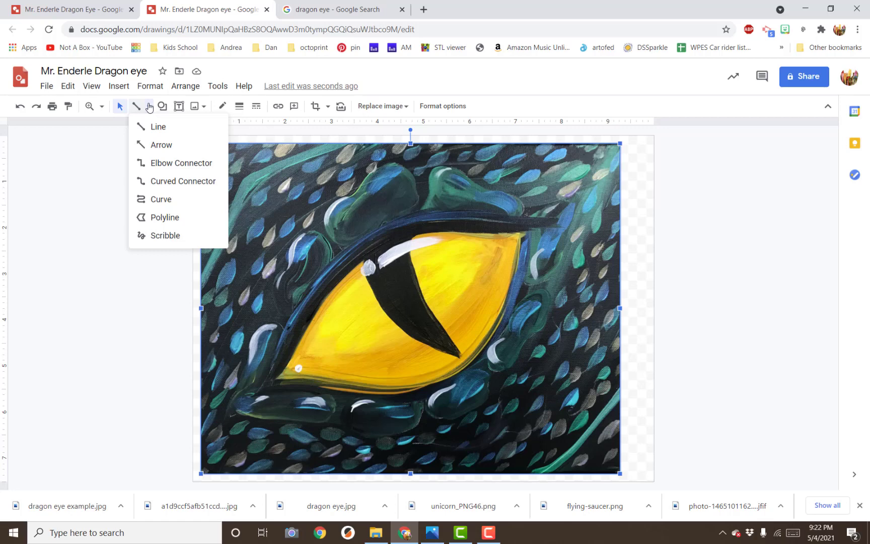
{"action": "left_click", "coordinate": [117, 127]}
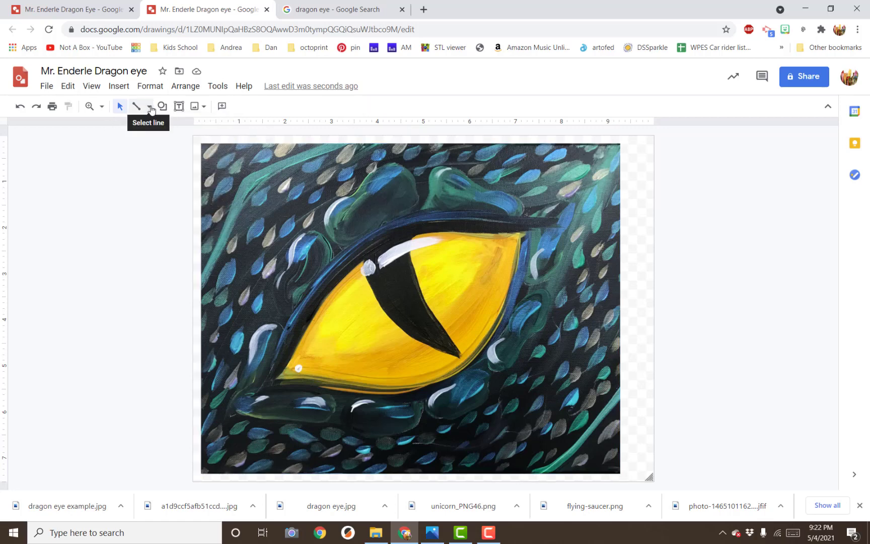
{"action": "left_click", "coordinate": [150, 107]}
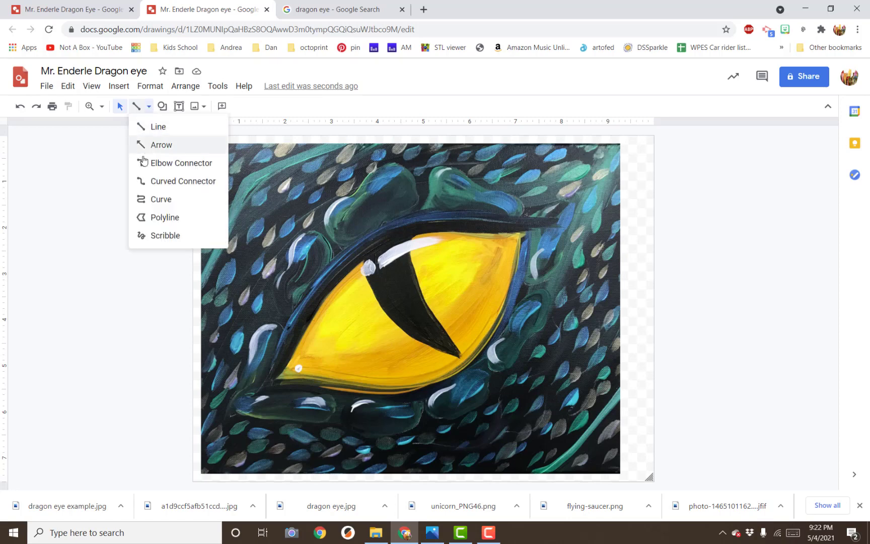
{"action": "left_click", "coordinate": [147, 199]}
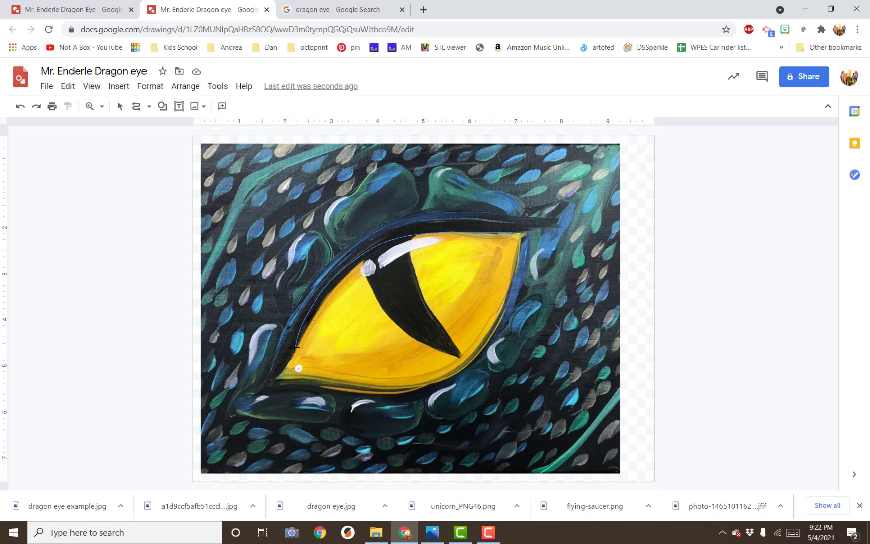
{"action": "left_click", "coordinate": [276, 379]}
{"action": "left_click", "coordinate": [476, 360]}
{"action": "left_click", "coordinate": [516, 233]}
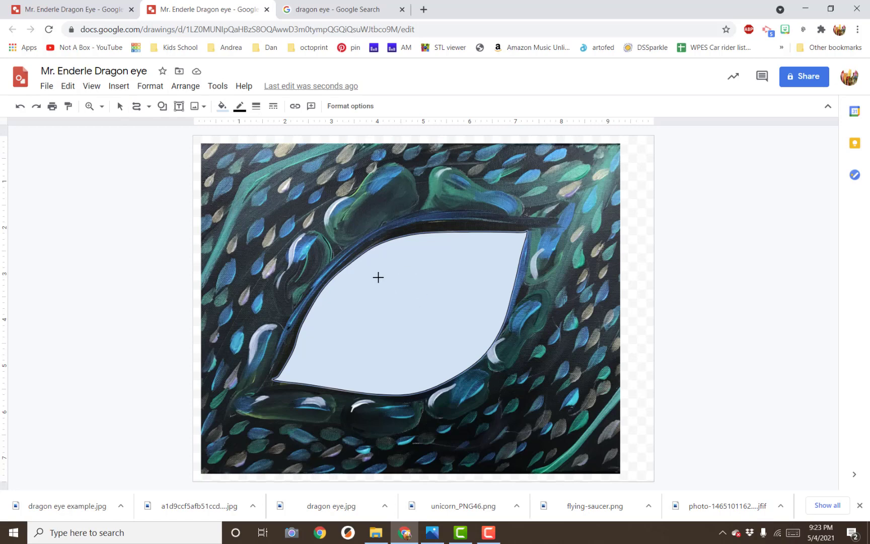
Start a custom gradient fill for the traced eye shape, with the type set to Radial and the center kept at Center
{"action": "left_click", "coordinate": [120, 108]}
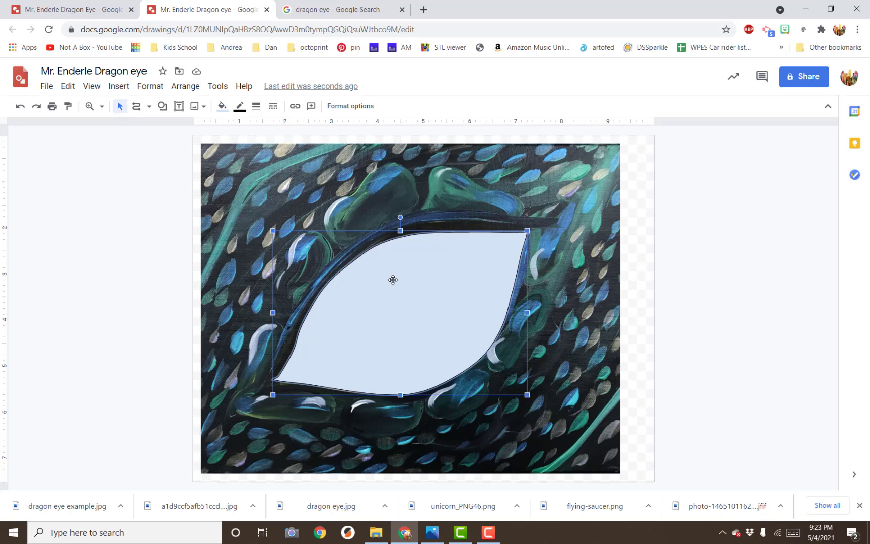
{"action": "left_click", "coordinate": [226, 112]}
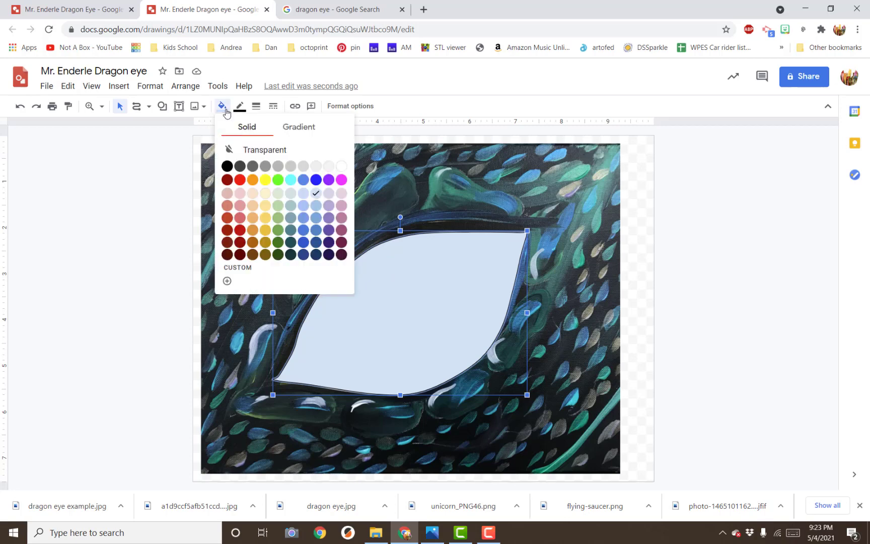
{"action": "left_click", "coordinate": [302, 132]}
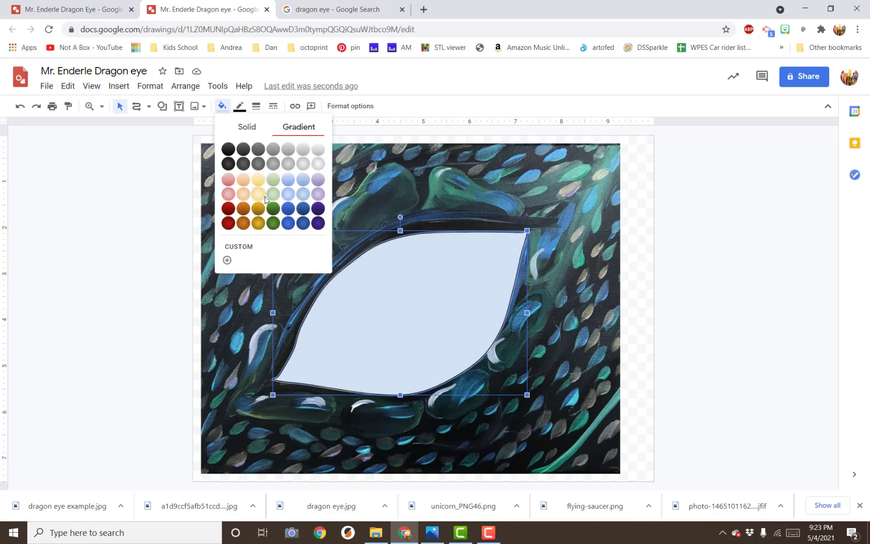
{"action": "left_click", "coordinate": [241, 249]}
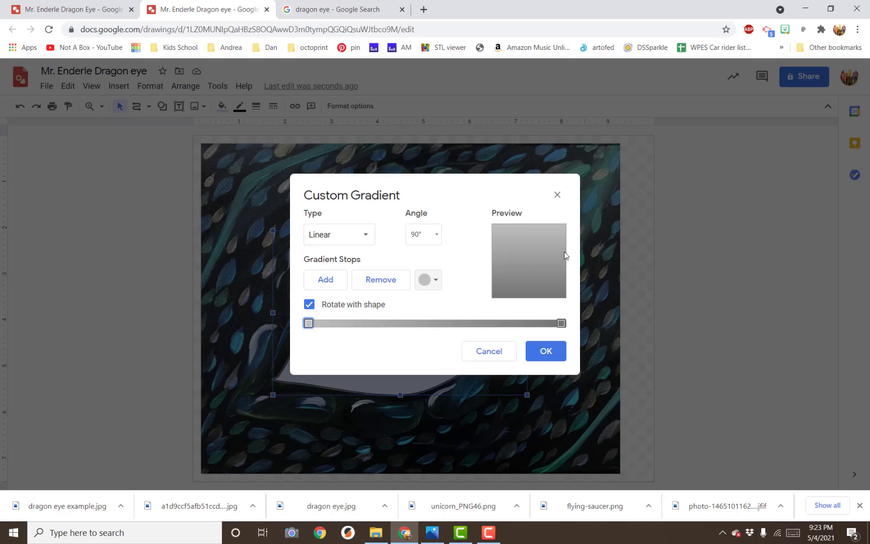
{"action": "left_click", "coordinate": [361, 234]}
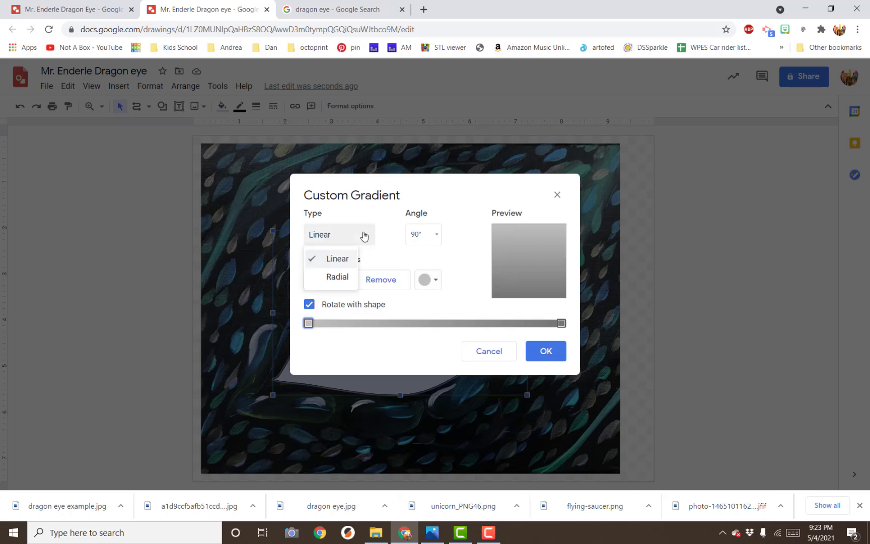
{"action": "left_click", "coordinate": [340, 276]}
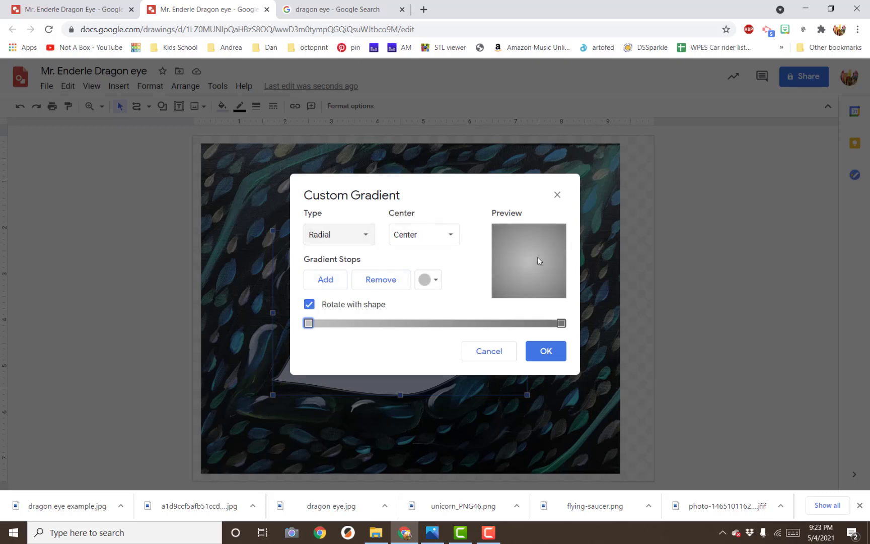
{"action": "left_click", "coordinate": [456, 237]}
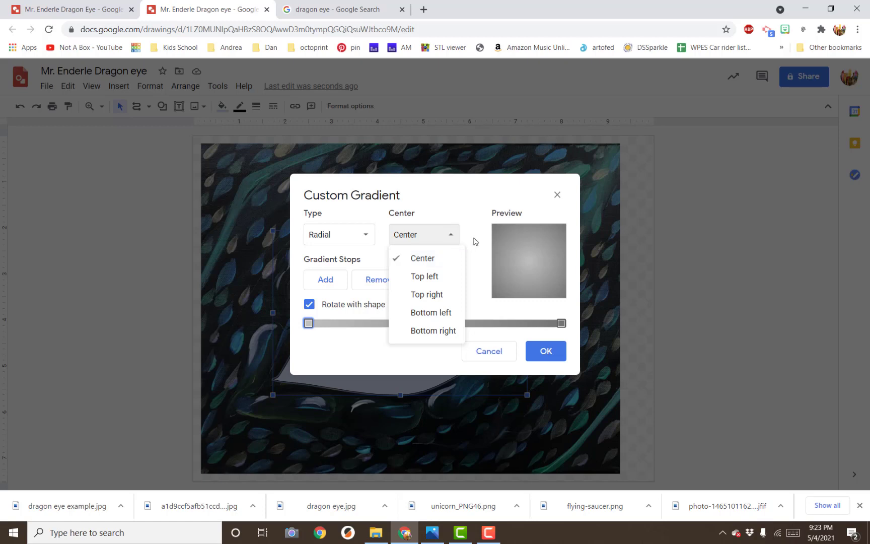
{"action": "left_click", "coordinate": [467, 214]}
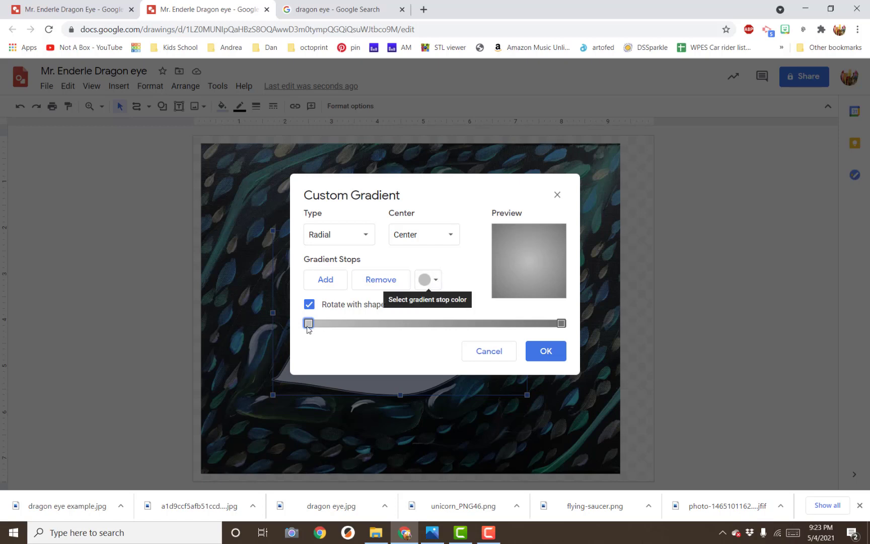
Color the radial gradient's first stop white and its last stop dark gray
{"action": "left_click", "coordinate": [426, 279]}
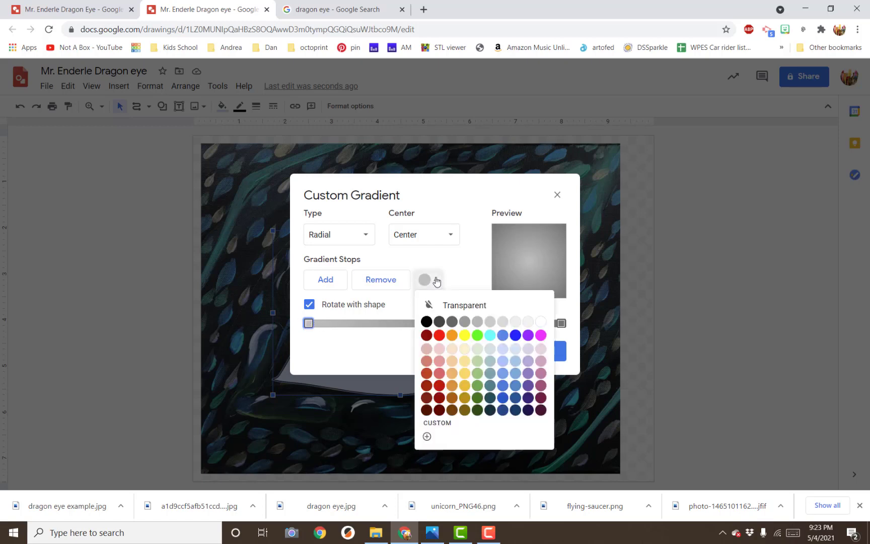
{"action": "left_click", "coordinate": [539, 322]}
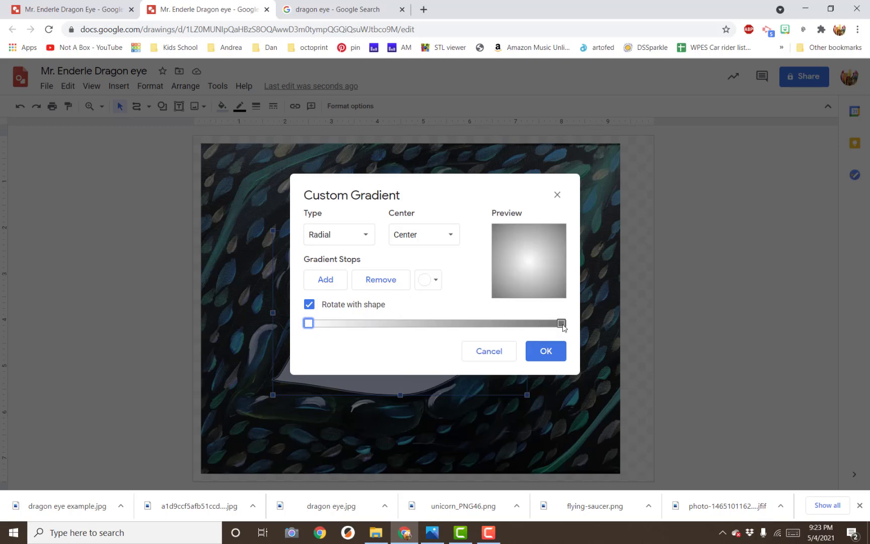
{"action": "left_click", "coordinate": [561, 323]}
{"action": "left_click", "coordinate": [436, 285]}
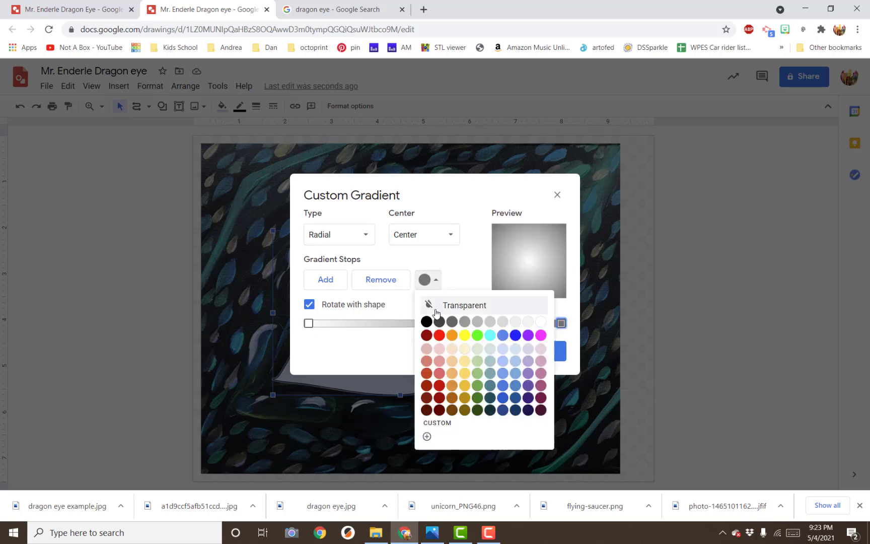
{"action": "left_click", "coordinate": [452, 322]}
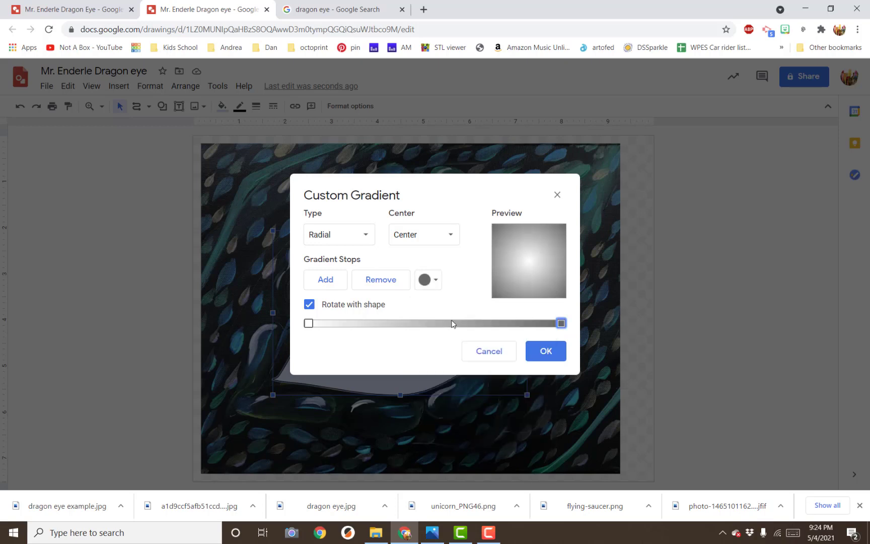
{"action": "left_click", "coordinate": [421, 288]}
{"action": "left_click", "coordinate": [444, 324]}
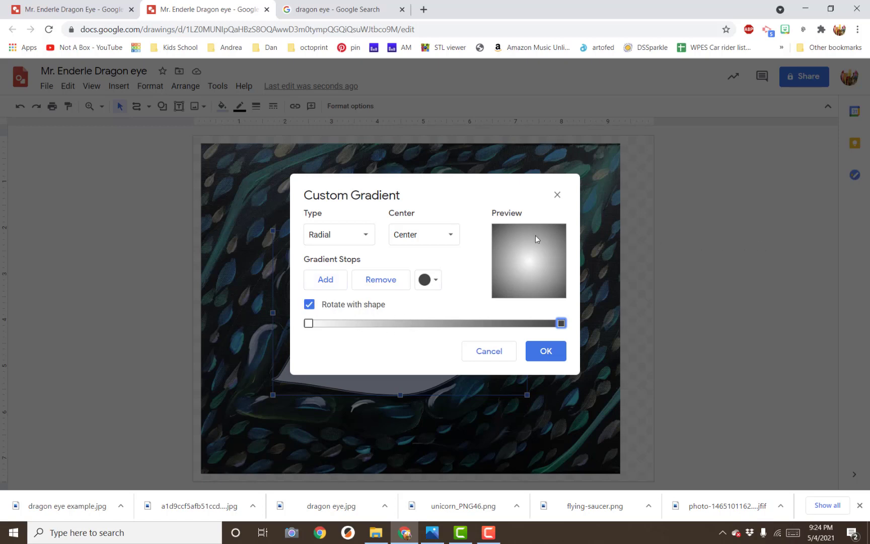
Add a very light gray middle stop about a third of the way along the gradient and apply the fill to the eye shape
{"action": "left_click", "coordinate": [325, 281]}
{"action": "left_click", "coordinate": [428, 281]}
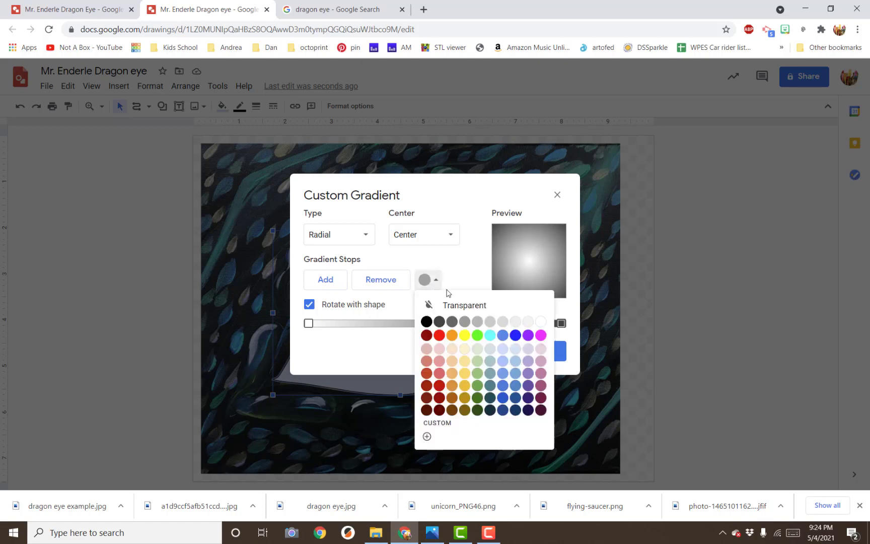
{"action": "left_click", "coordinate": [538, 323]}
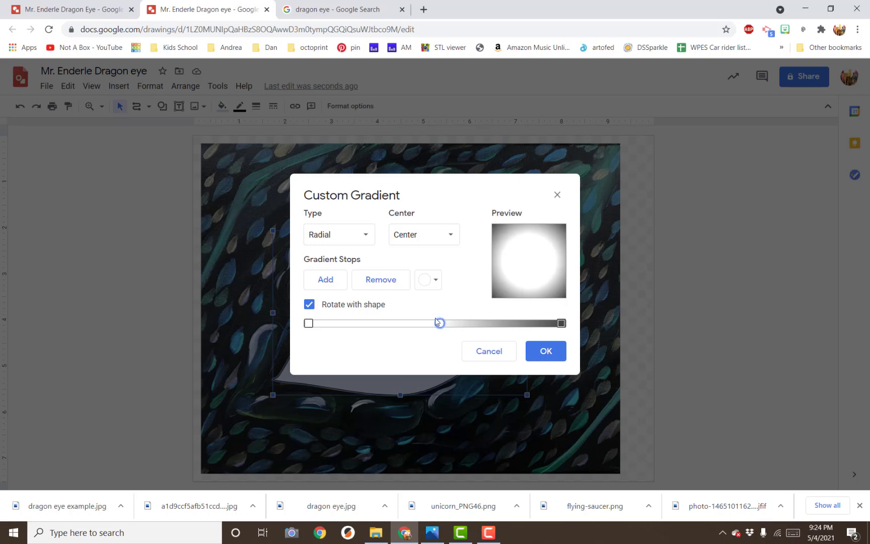
{"action": "left_click_drag", "start_coordinate": [436, 325], "coordinate": [387, 320]}
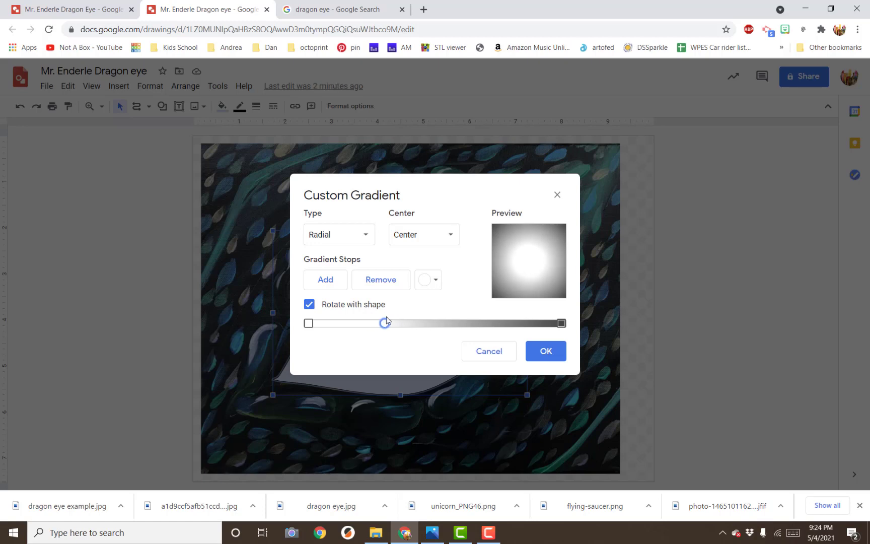
{"action": "left_click", "coordinate": [426, 284]}
{"action": "left_click", "coordinate": [525, 325]}
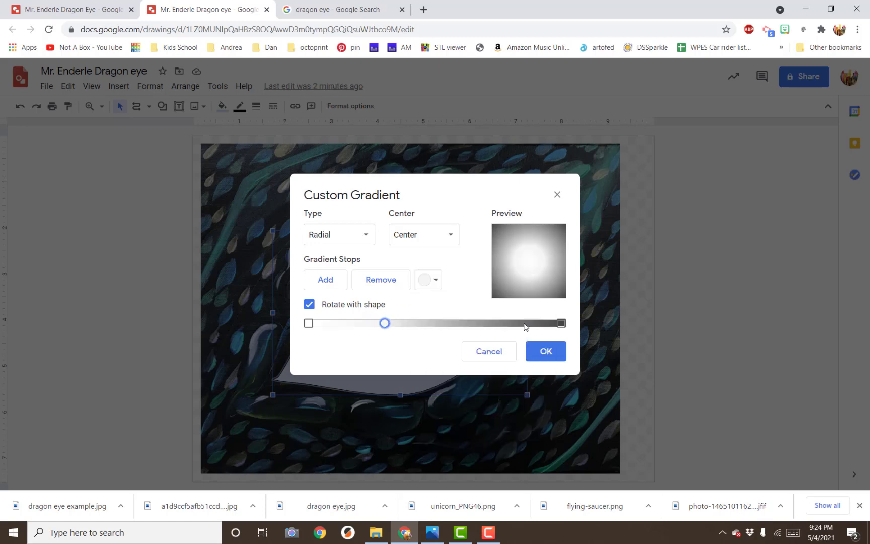
{"action": "mouse_move", "coordinate": [384, 325]}
{"action": "left_mouse_down"}
{"action": "mouse_move", "coordinate": [414, 326]}
{"action": "mouse_move", "coordinate": [344, 330]}
{"action": "mouse_move", "coordinate": [430, 327]}
{"action": "mouse_move", "coordinate": [369, 328]}
{"action": "mouse_move", "coordinate": [382, 328]}
{"action": "left_mouse_up"}
{"action": "left_click", "coordinate": [543, 352]}
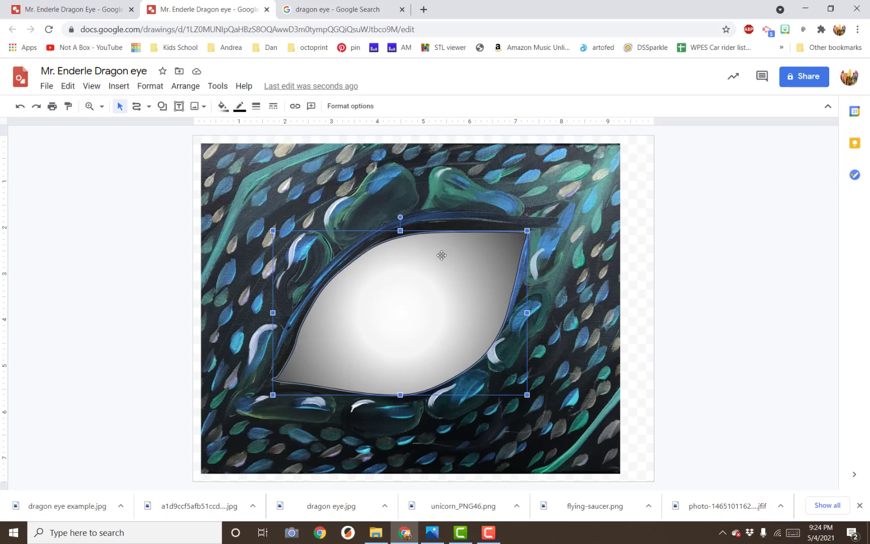
Send the gradient-filled eye shape to the back, behind the reference painting
{"action": "right_click", "coordinate": [416, 261]}
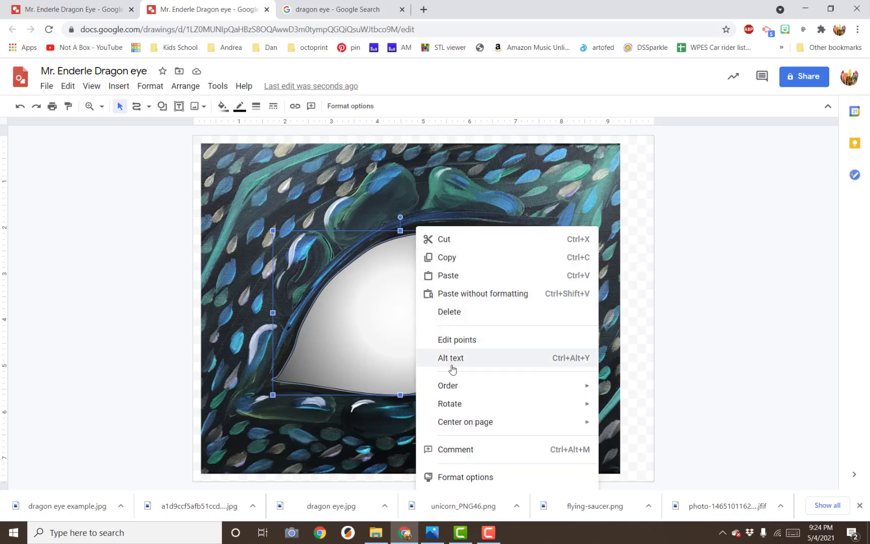
{"action": "mouse_move", "coordinate": [469, 387]}
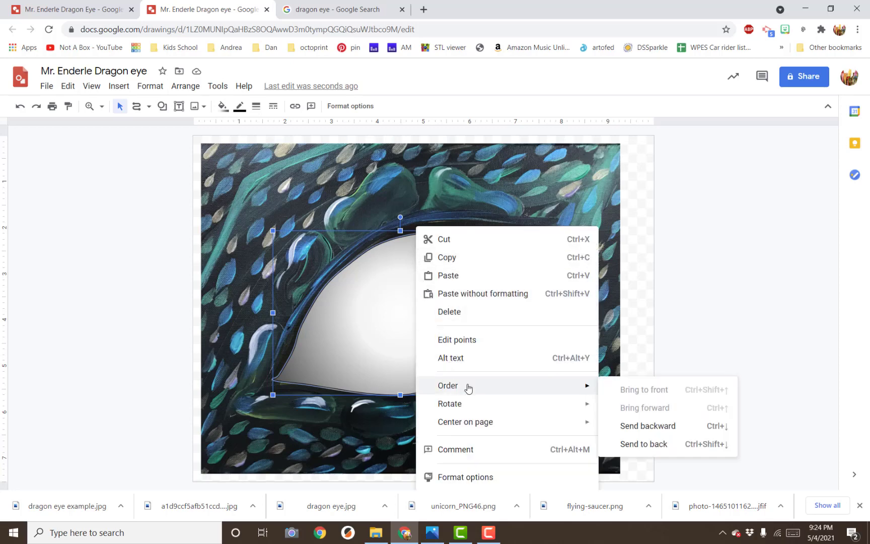
{"action": "left_click", "coordinate": [651, 446]}
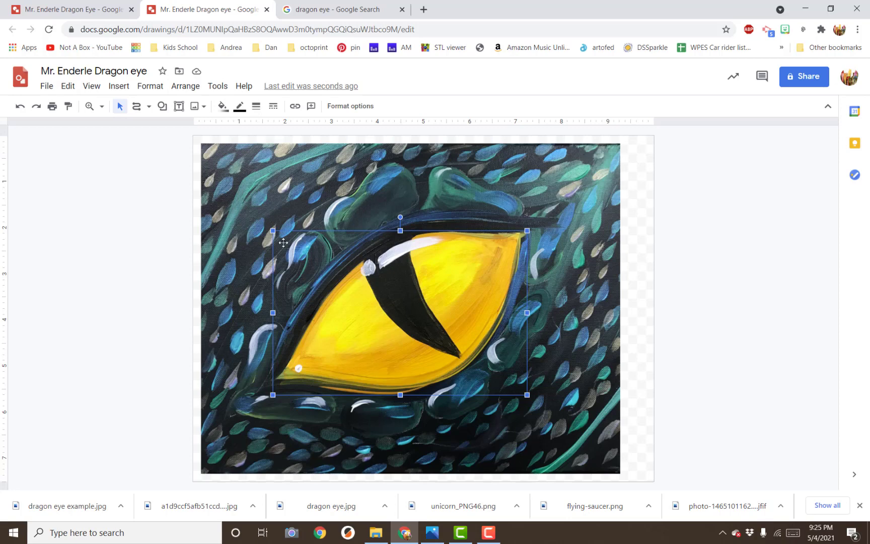
Trace the rounded iris inside the yellow eye as a closed curved shape, leaving out both pointed eye corners
{"action": "left_click", "coordinate": [136, 106]}
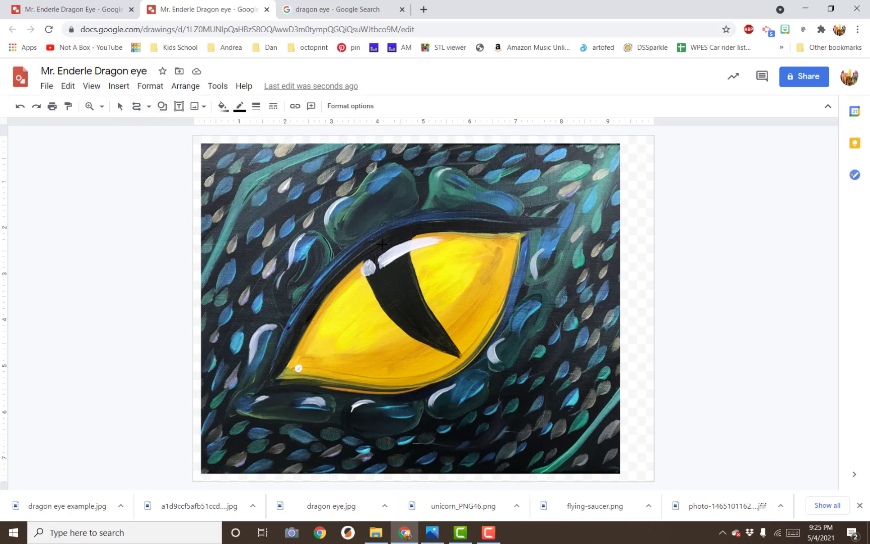
{"action": "mouse_move", "coordinate": [382, 245]}
{"action": "left_mouse_down"}
{"action": "mouse_move", "coordinate": [335, 279]}
{"action": "mouse_move", "coordinate": [312, 321]}
{"action": "mouse_move", "coordinate": [312, 350]}
{"action": "mouse_move", "coordinate": [358, 388]}
{"action": "mouse_move", "coordinate": [381, 397]}
{"action": "mouse_move", "coordinate": [445, 385]}
{"action": "mouse_move", "coordinate": [481, 354]}
{"action": "mouse_move", "coordinate": [506, 299]}
{"action": "left_mouse_up"}
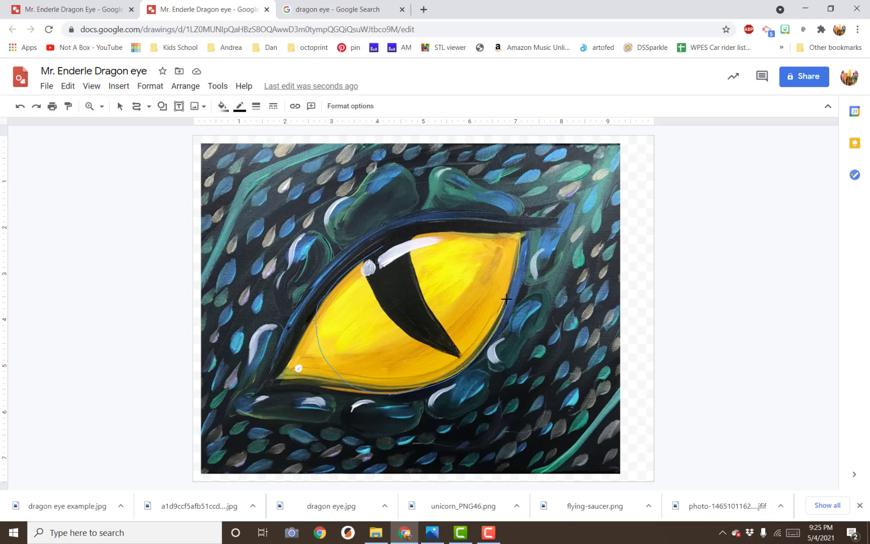
{"action": "left_click", "coordinate": [511, 278]}
{"action": "left_click", "coordinate": [503, 257]}
{"action": "left_click", "coordinate": [379, 246]}
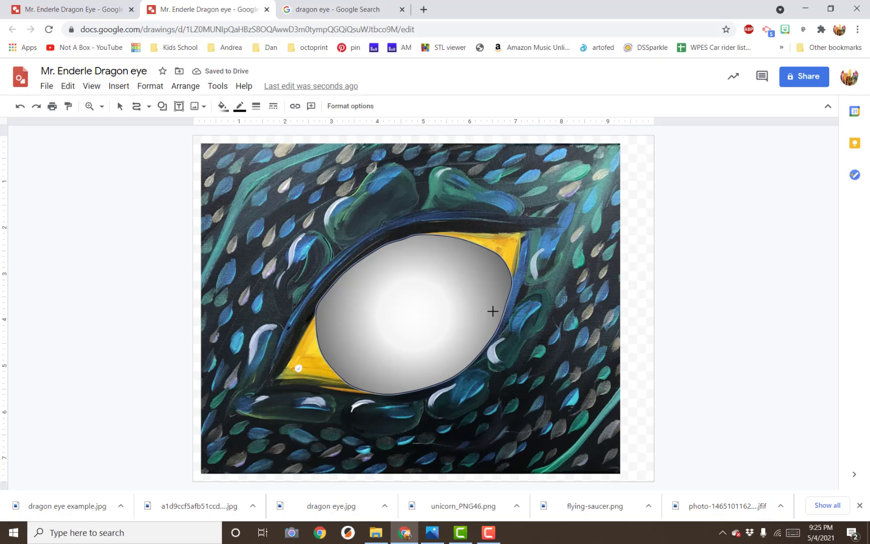
Start a custom radial gradient for the iris with a yellow first stop and an orange middle stop moved to about halfway
{"action": "left_click", "coordinate": [226, 112]}
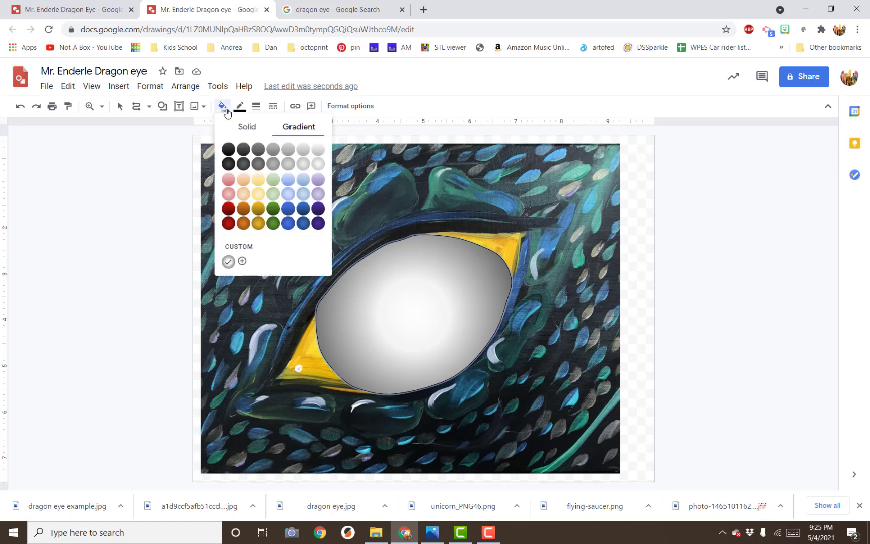
{"action": "left_click", "coordinate": [240, 248]}
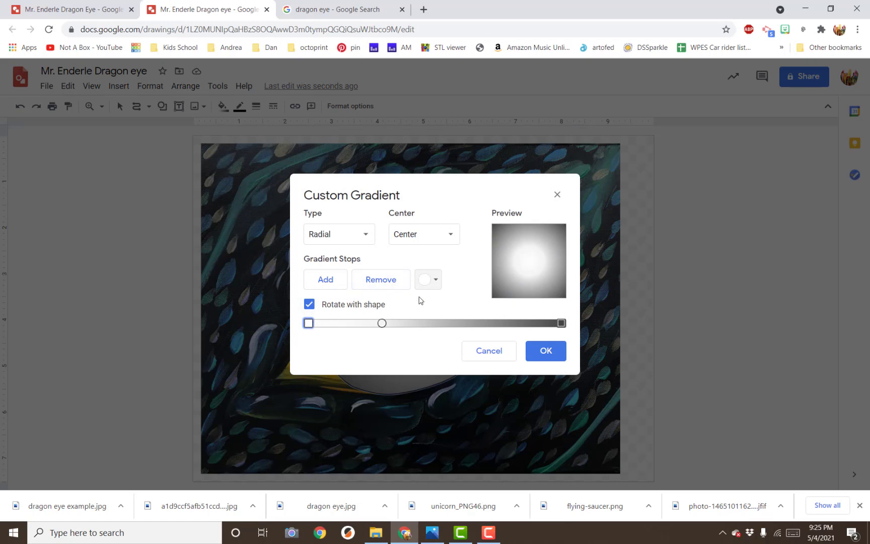
{"action": "left_click", "coordinate": [436, 280]}
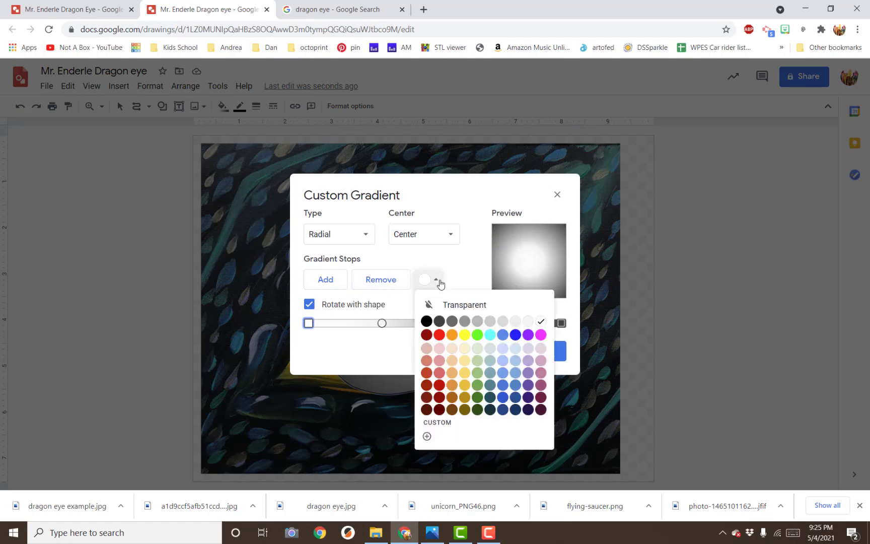
{"action": "left_click", "coordinate": [465, 335]}
{"action": "left_click", "coordinate": [383, 323]}
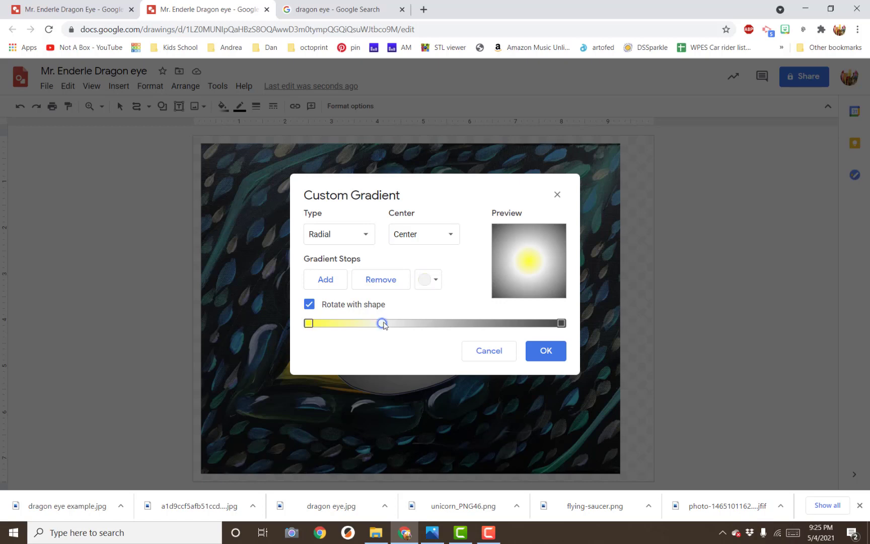
{"action": "left_click", "coordinate": [426, 282]}
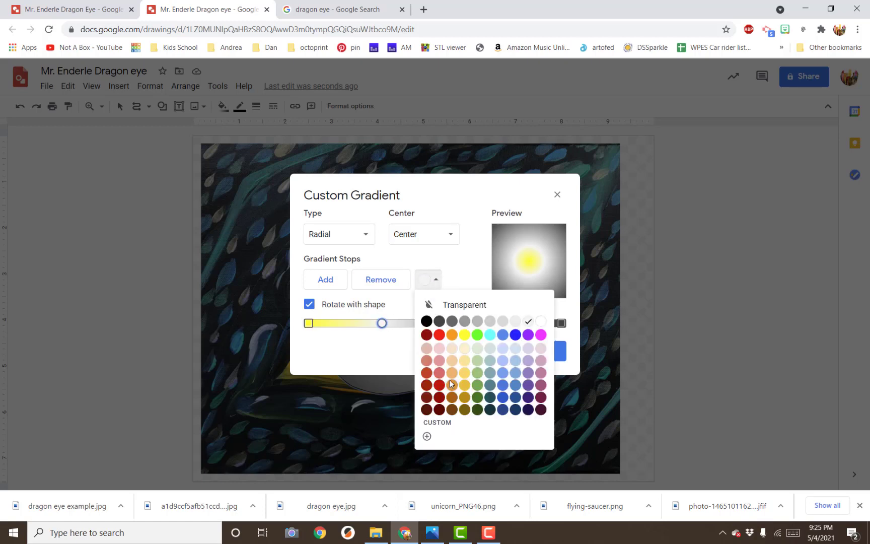
{"action": "left_click", "coordinate": [452, 335]}
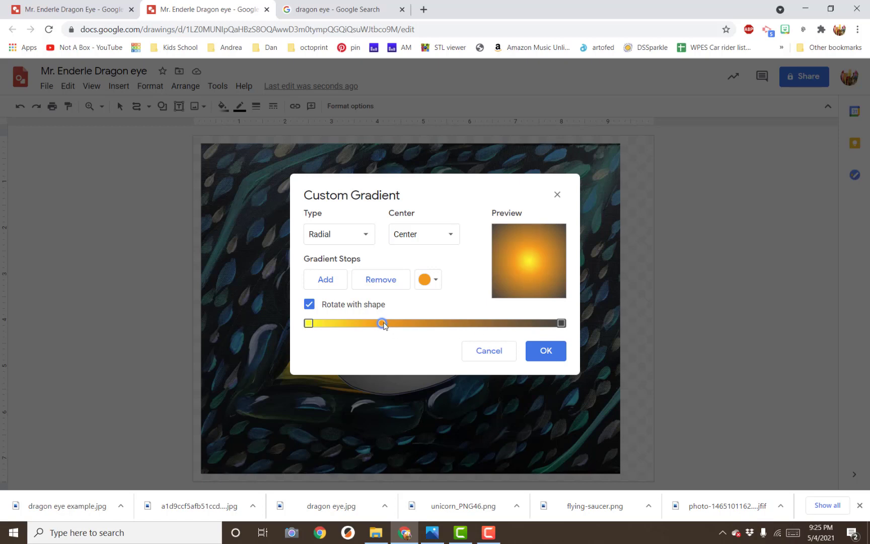
{"action": "left_click_drag", "start_coordinate": [383, 325], "coordinate": [435, 323]}
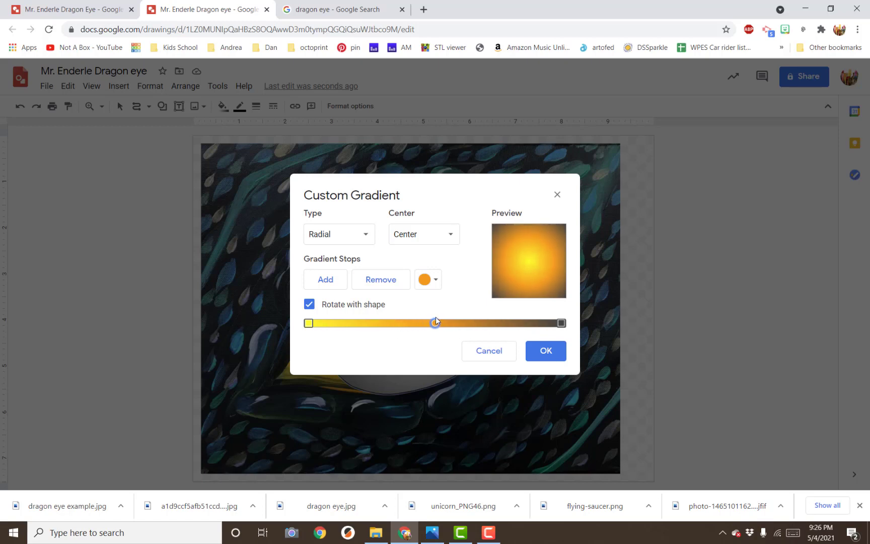
Color the last stop of the iris gradient very dark red
{"action": "left_click", "coordinate": [560, 323]}
{"action": "left_click", "coordinate": [428, 280]}
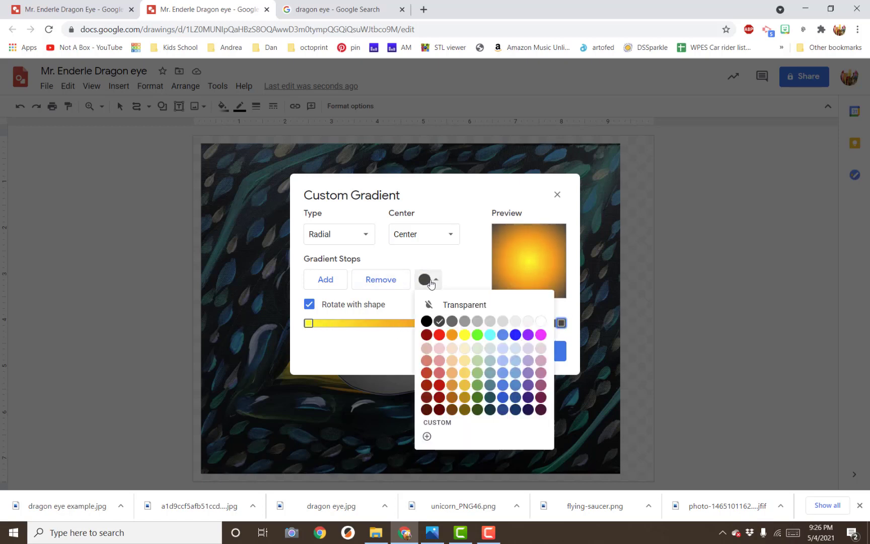
{"action": "left_click", "coordinate": [440, 385]}
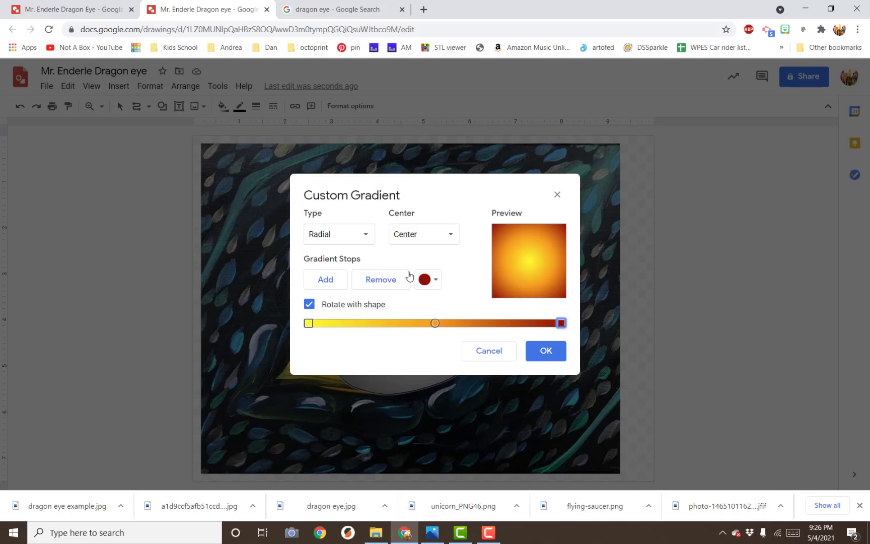
{"action": "left_click", "coordinate": [426, 281]}
{"action": "left_click", "coordinate": [445, 410]}
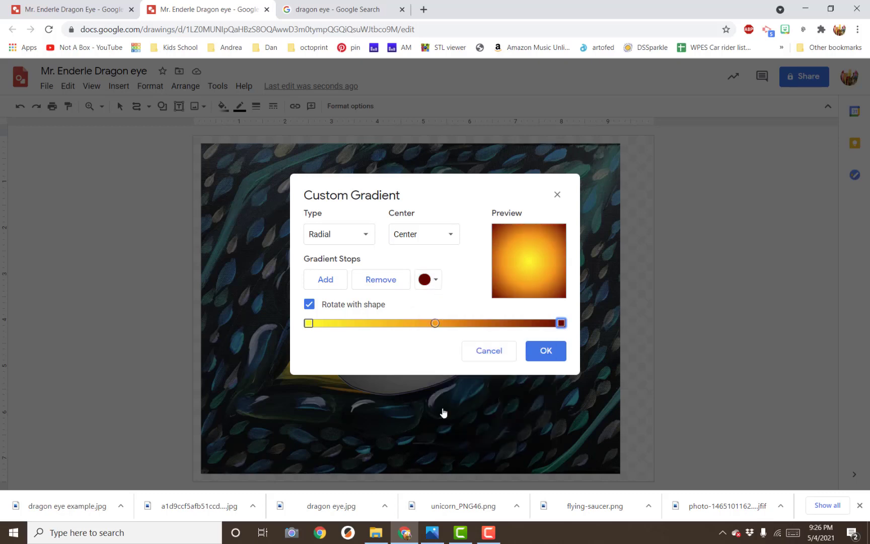
Add a dark red stop at about 85% along the iris's custom radial gradient and apply the gradient
{"action": "left_click", "coordinate": [337, 286]}
{"action": "left_click", "coordinate": [432, 283]}
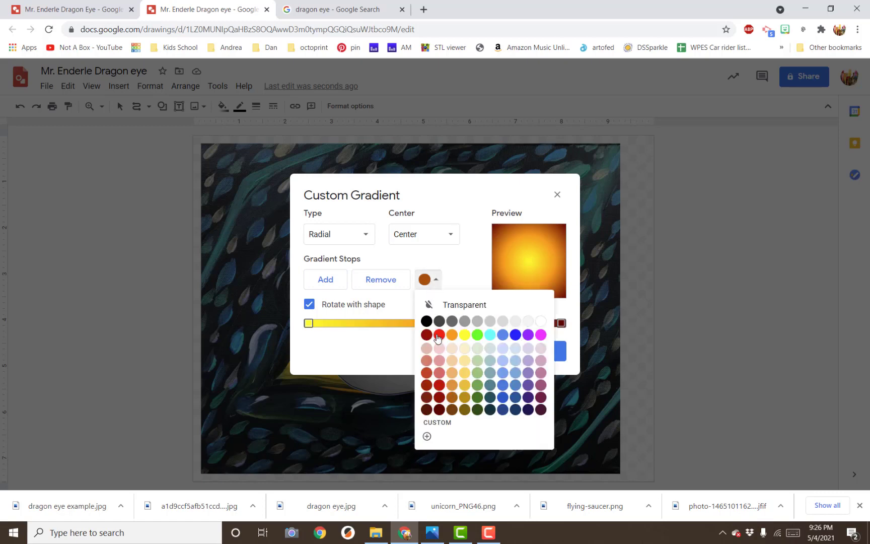
{"action": "left_click", "coordinate": [441, 385]}
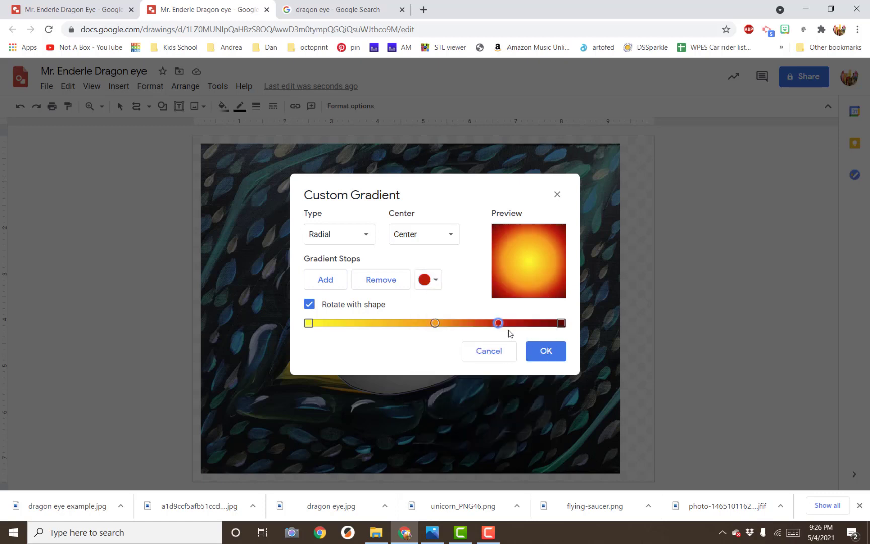
{"action": "left_click_drag", "start_coordinate": [505, 326], "coordinate": [514, 325]}
{"action": "left_click", "coordinate": [424, 278]}
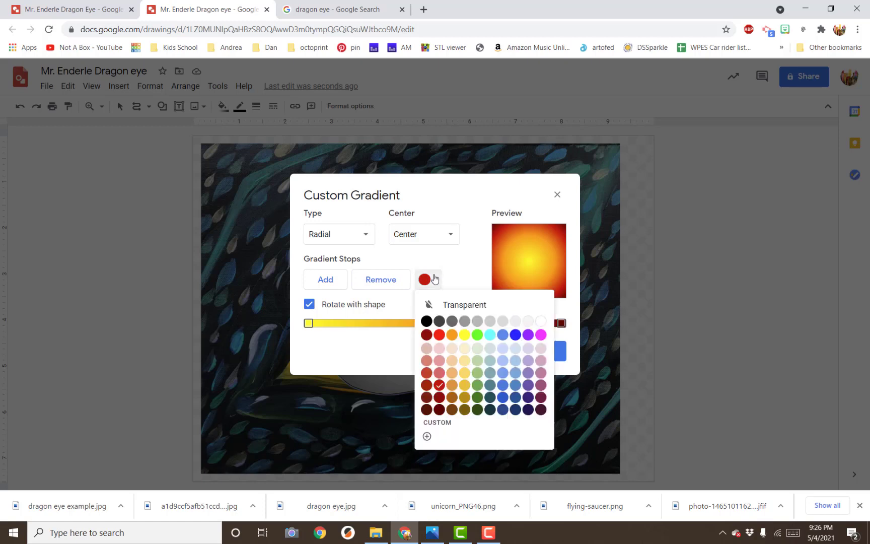
{"action": "left_click", "coordinate": [441, 401]}
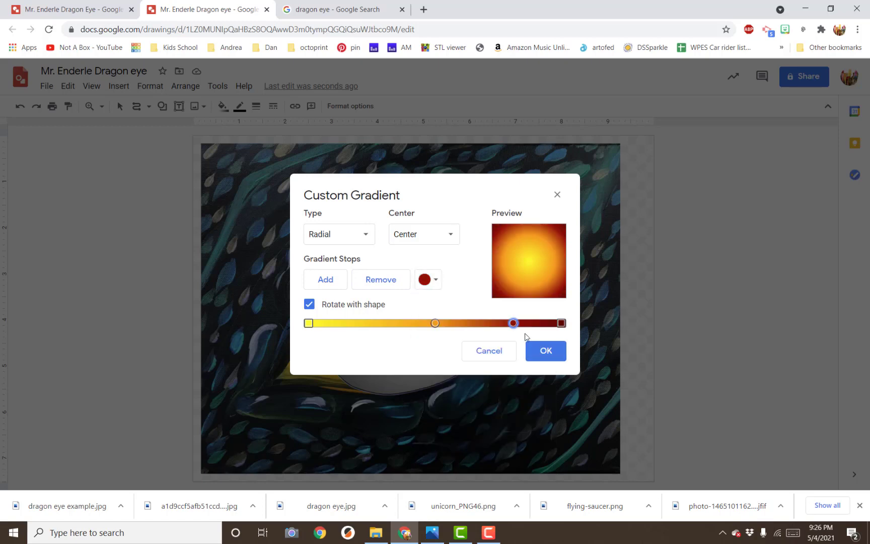
{"action": "mouse_move", "coordinate": [514, 324]}
{"action": "left_mouse_down"}
{"action": "mouse_move", "coordinate": [553, 324]}
{"action": "mouse_move", "coordinate": [478, 328]}
{"action": "mouse_move", "coordinate": [525, 321]}
{"action": "left_mouse_up"}
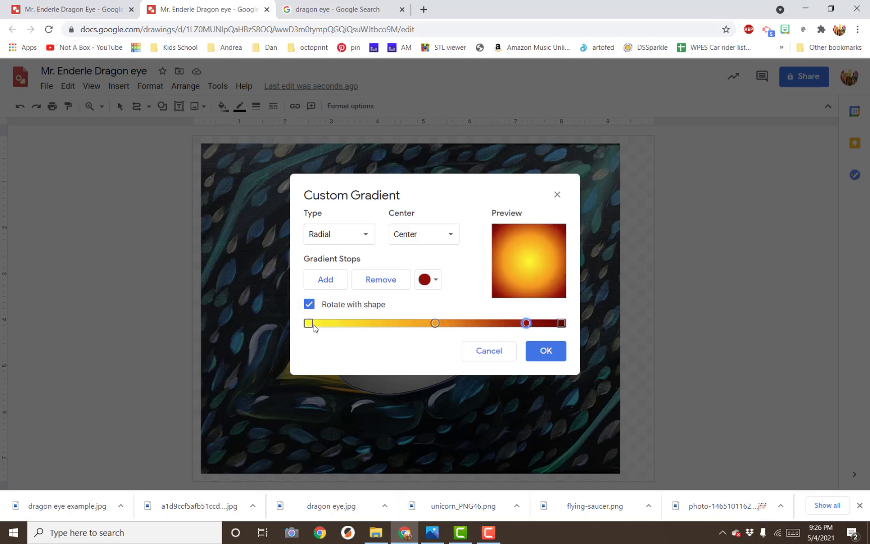
{"action": "left_click", "coordinate": [546, 351]}
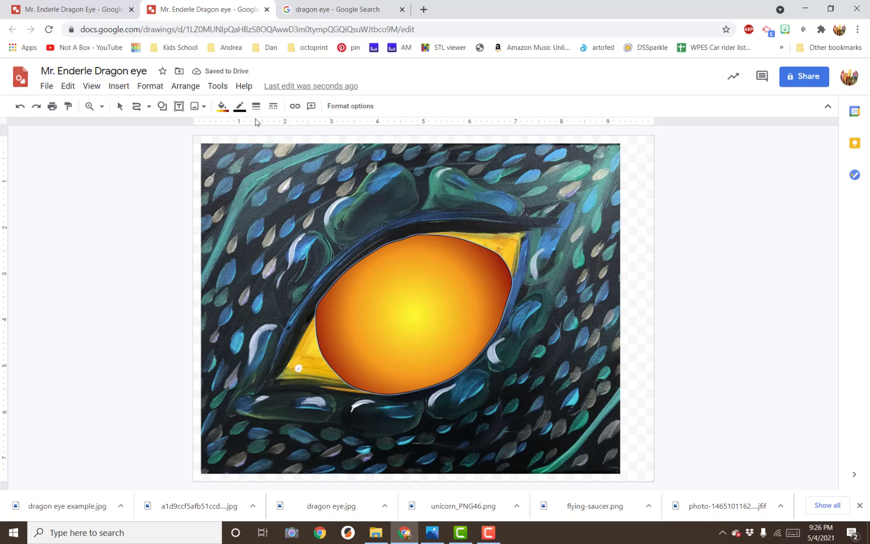
Make the iris shape's outline transparent, leave the curve tool and select the iris
{"action": "left_click", "coordinate": [242, 108]}
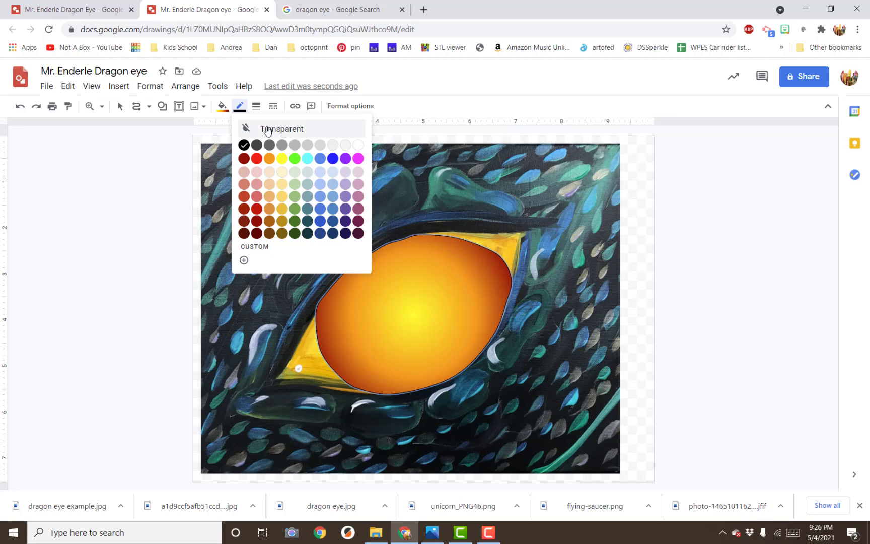
{"action": "left_click", "coordinate": [254, 132]}
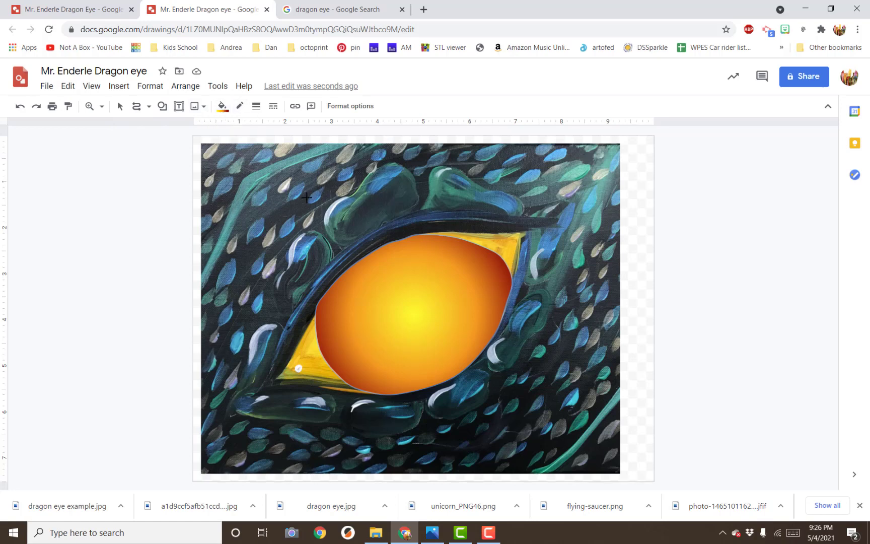
{"action": "left_click", "coordinate": [120, 106]}
{"action": "left_click", "coordinate": [344, 256]}
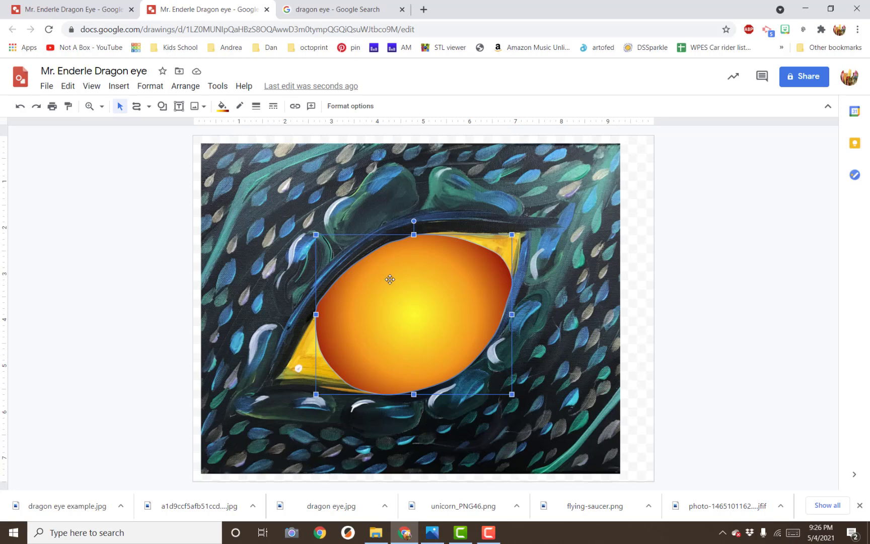
{"action": "left_click", "coordinate": [294, 17]}
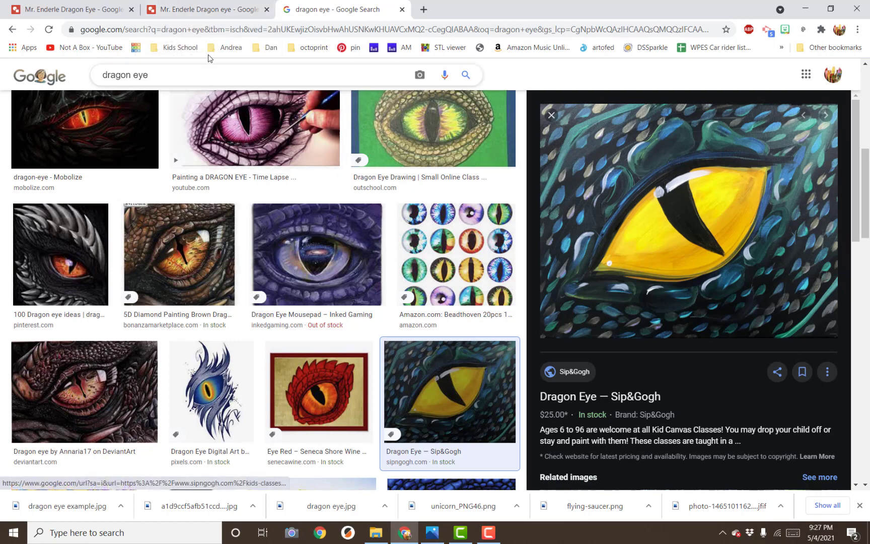
{"action": "left_click", "coordinate": [487, 532]}
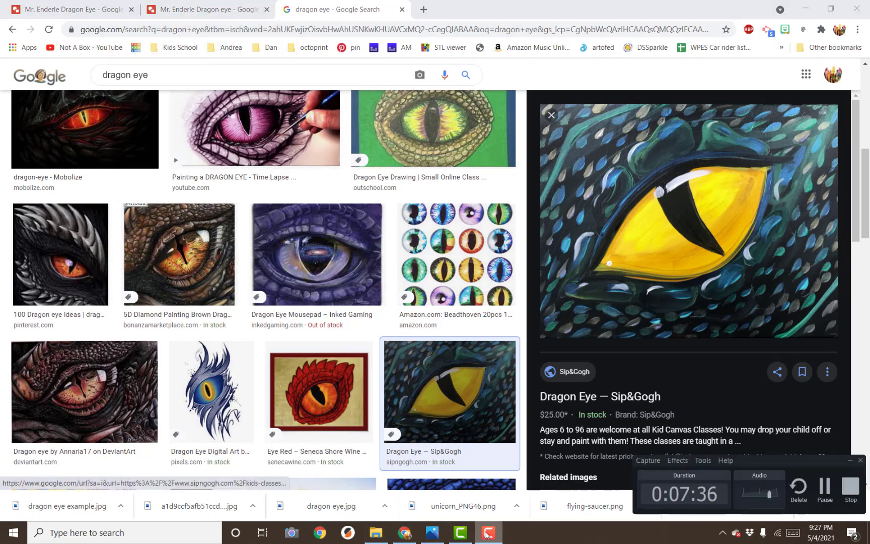
{"action": "left_click", "coordinate": [825, 486]}
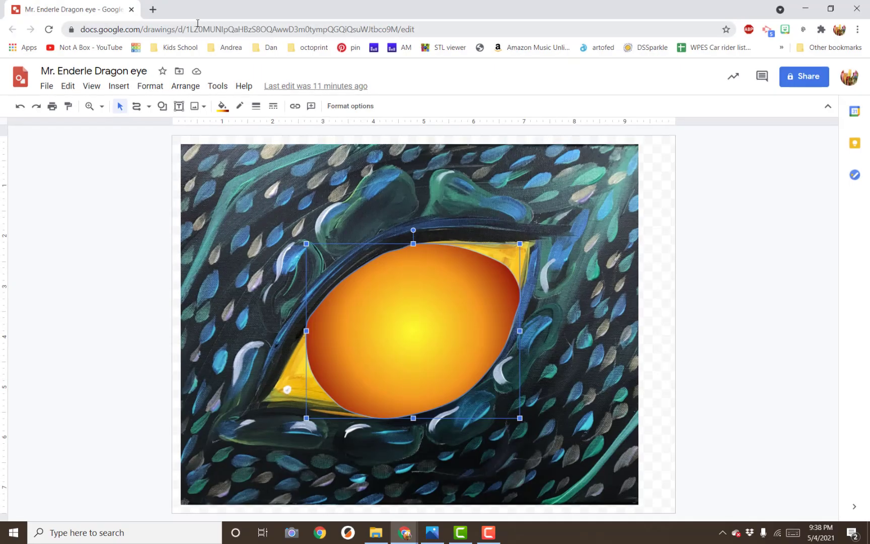
{"action": "left_click", "coordinate": [488, 533]}
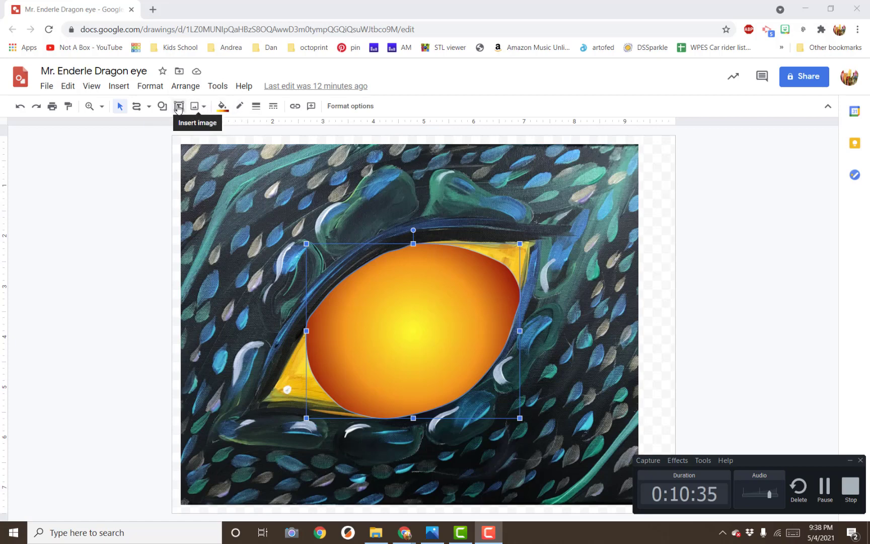
Draw a tall, narrow diamond about 1 inch wide and 3.5 inches high over the middle of the iris as a pupil
{"action": "left_click", "coordinate": [149, 106]}
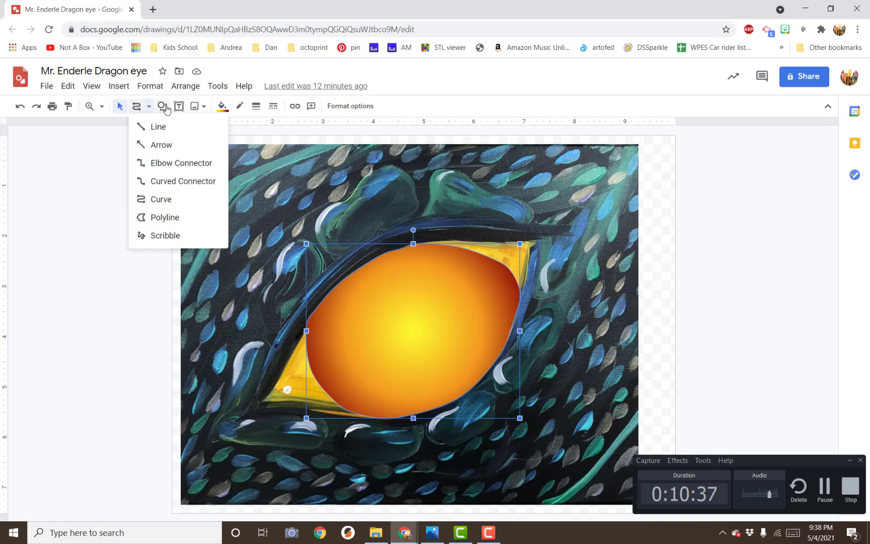
{"action": "left_click", "coordinate": [162, 106]}
{"action": "mouse_move", "coordinate": [182, 133]}
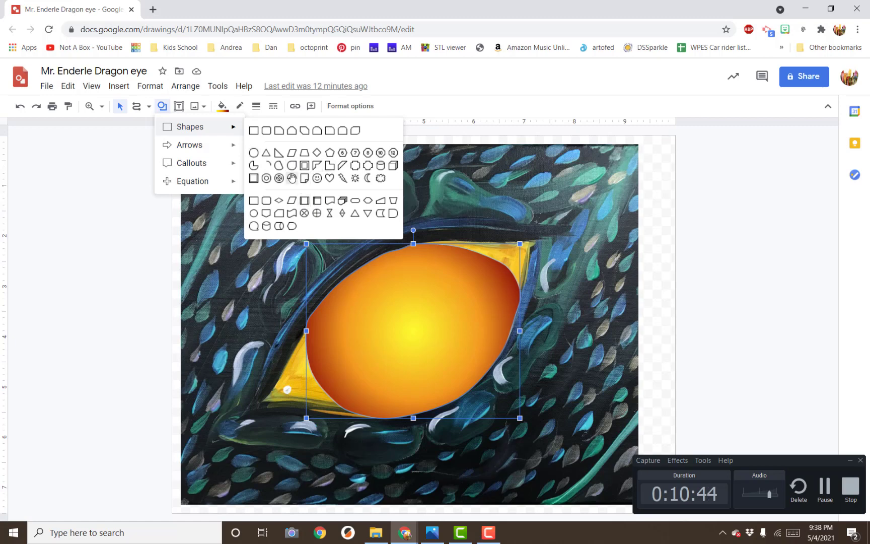
{"action": "left_click", "coordinate": [317, 154]}
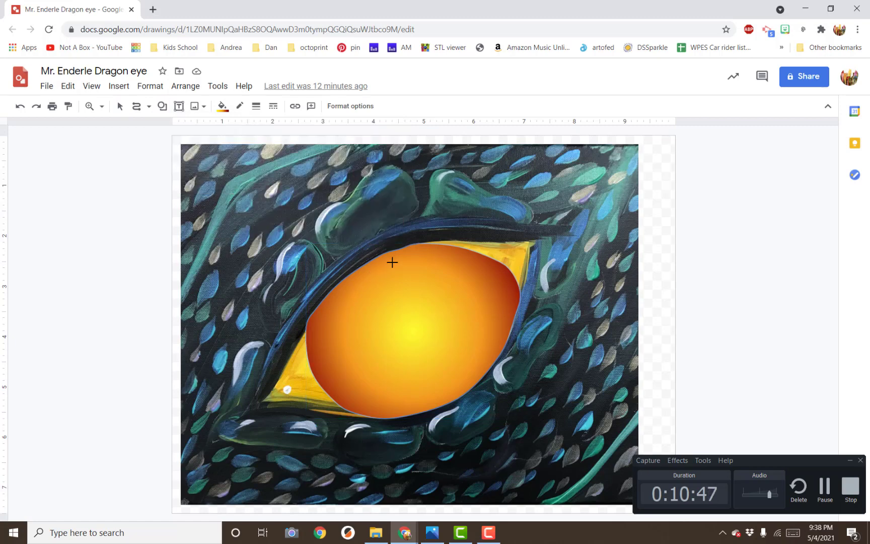
{"action": "left_click_drag", "start_coordinate": [392, 258], "coordinate": [444, 433]}
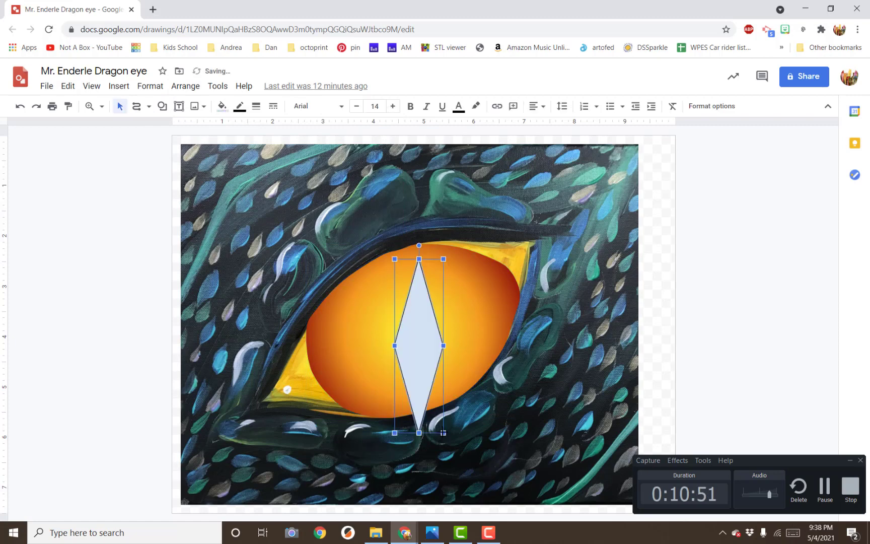
Fill the diamond pupil with the darkest black linear gradient preset
{"action": "left_click", "coordinate": [224, 107]}
{"action": "left_click", "coordinate": [227, 166]}
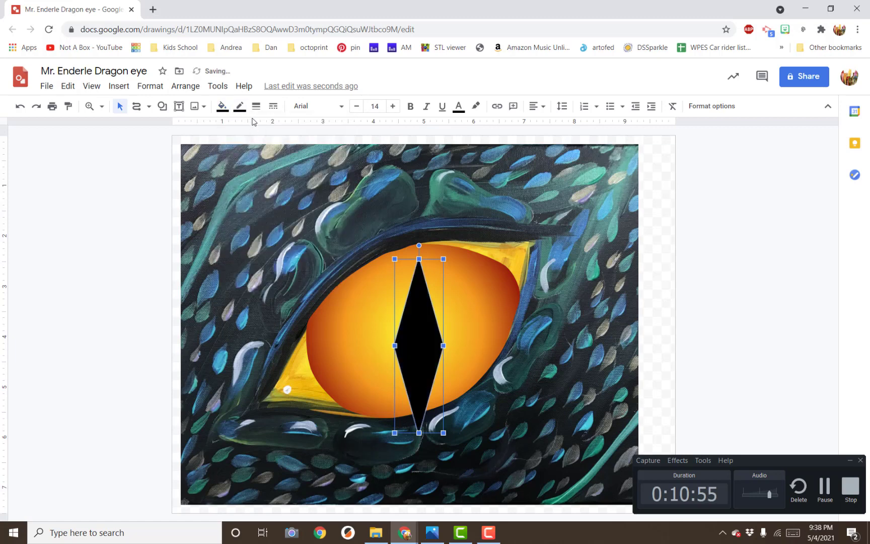
{"action": "left_click", "coordinate": [223, 106]}
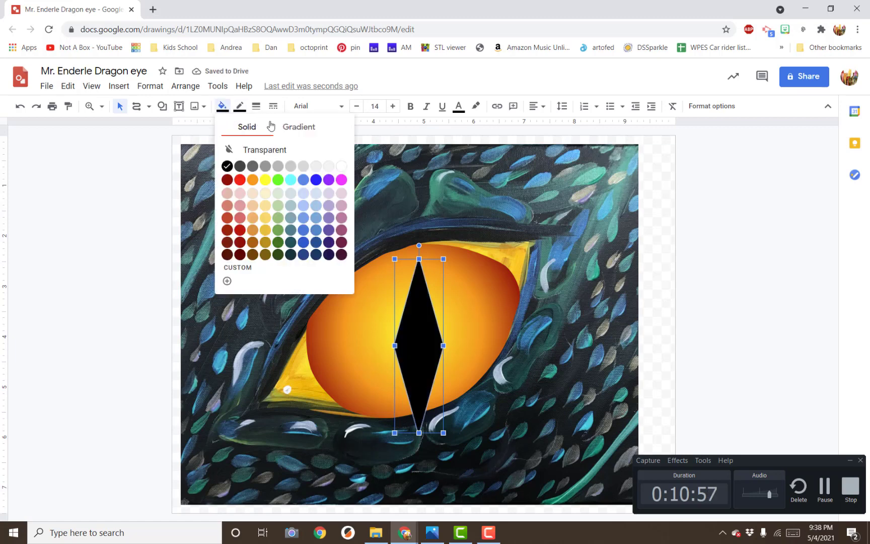
{"action": "left_click", "coordinate": [296, 129]}
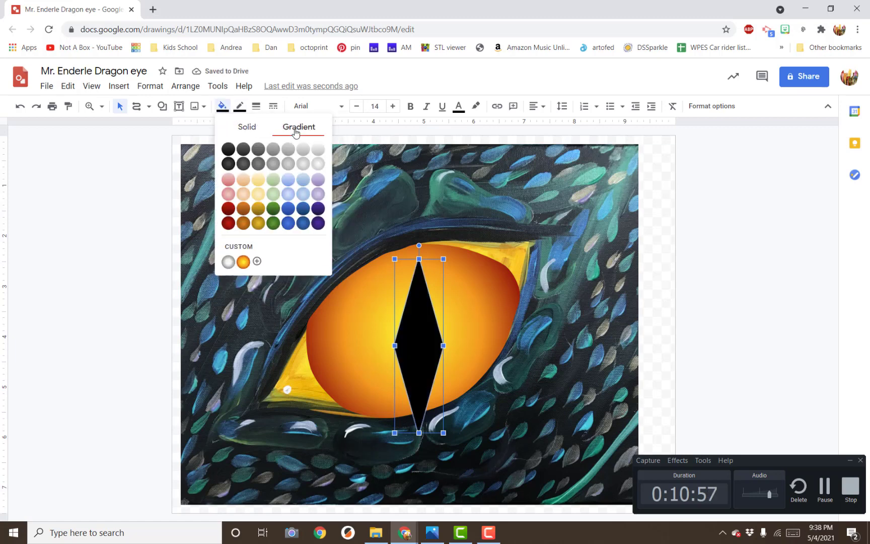
{"action": "left_click", "coordinate": [234, 151]}
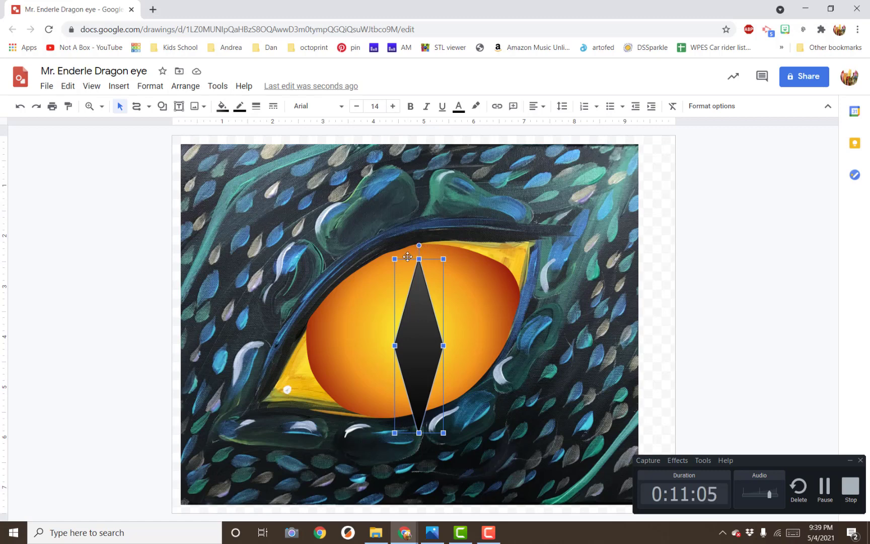
Rotate the diamond pupil about 20° counterclockwise and fit its tips to the iris's upper and lower edges
{"action": "left_click_drag", "start_coordinate": [419, 245], "coordinate": [385, 251]}
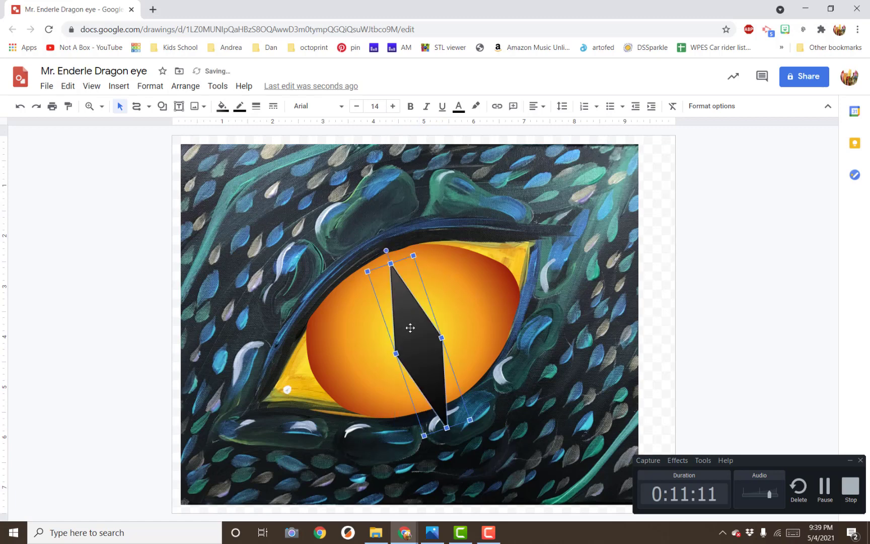
{"action": "left_click_drag", "start_coordinate": [410, 329], "coordinate": [404, 317]}
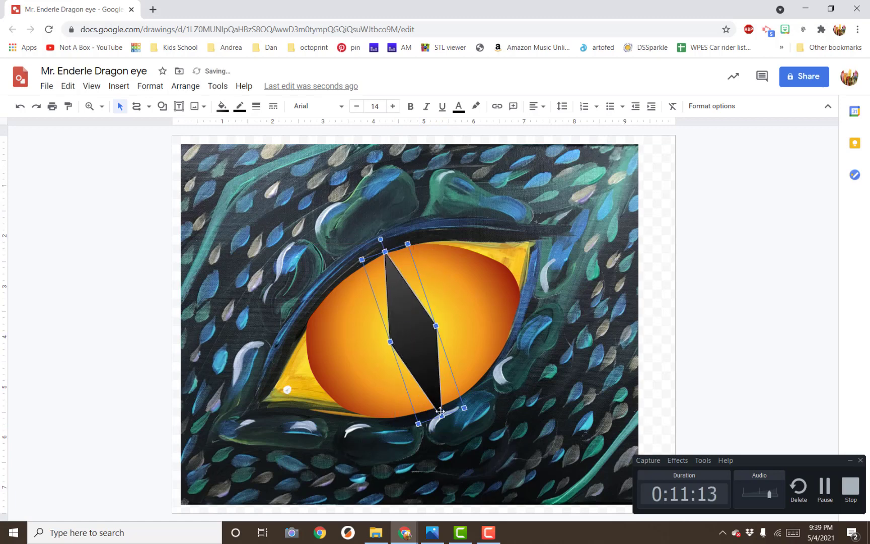
{"action": "left_click_drag", "start_coordinate": [442, 414], "coordinate": [438, 405]}
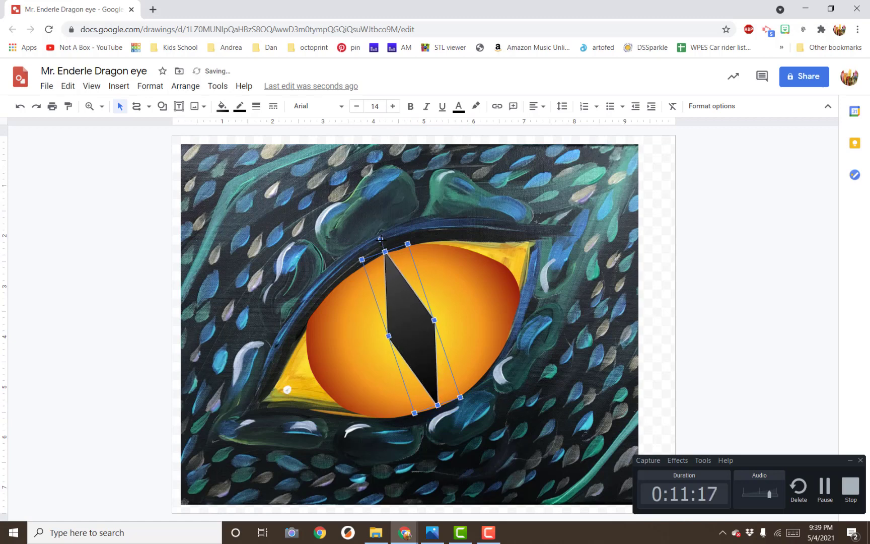
{"action": "left_click_drag", "start_coordinate": [380, 238], "coordinate": [386, 256]}
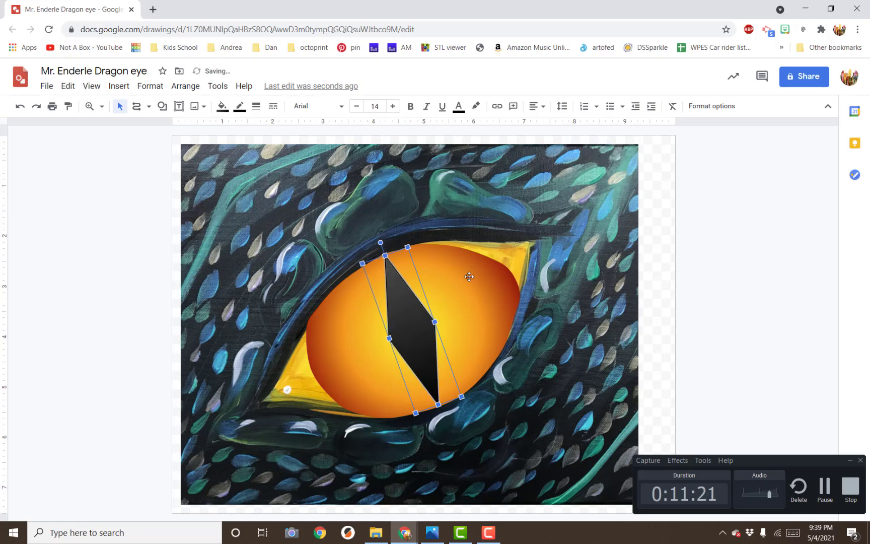
{"action": "left_click", "coordinate": [122, 180]}
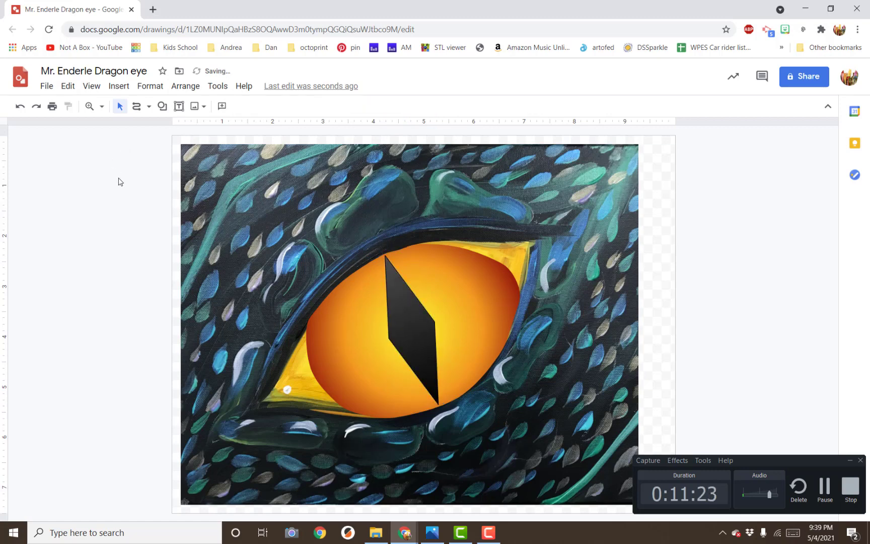
Set the diamond aside off the canvas and draw a closed, curved fang-shaped pupil from the iris's upper edge toward its lower middle
{"action": "left_click", "coordinate": [415, 309]}
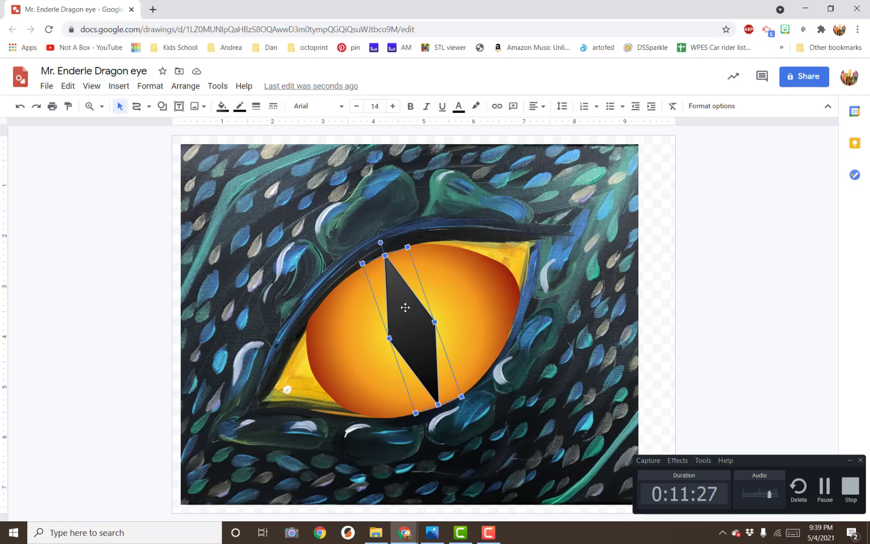
{"action": "left_click_drag", "start_coordinate": [404, 305], "coordinate": [707, 268]}
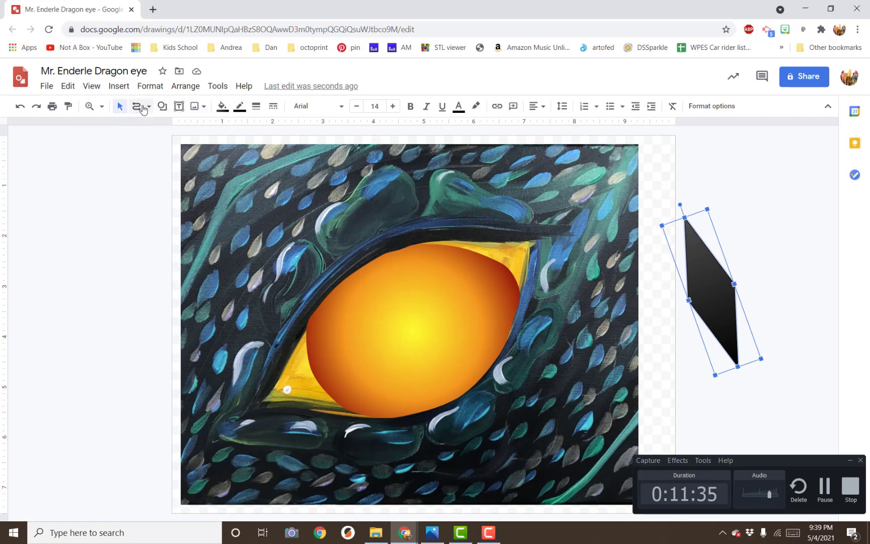
{"action": "left_click", "coordinate": [143, 109]}
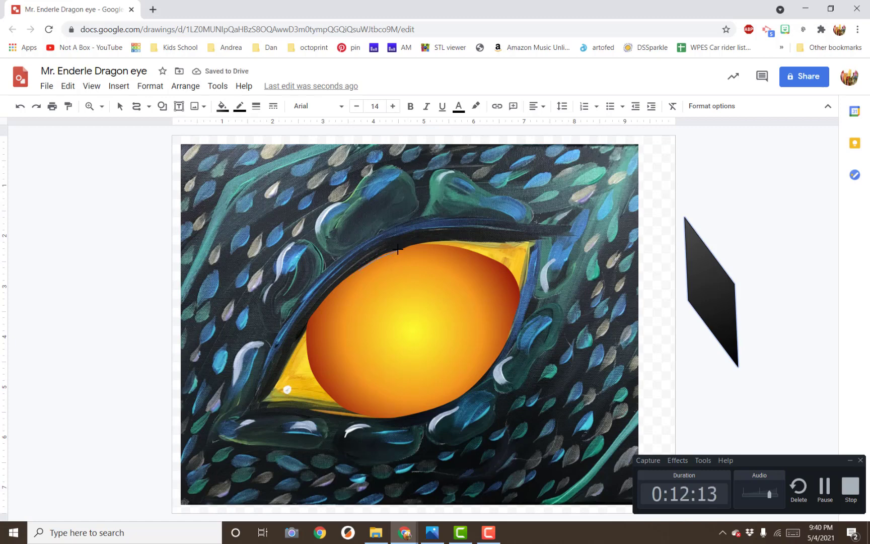
{"action": "left_click", "coordinate": [421, 268]}
{"action": "left_click", "coordinate": [451, 322]}
{"action": "left_click", "coordinate": [429, 371]}
{"action": "left_click", "coordinate": [428, 328]}
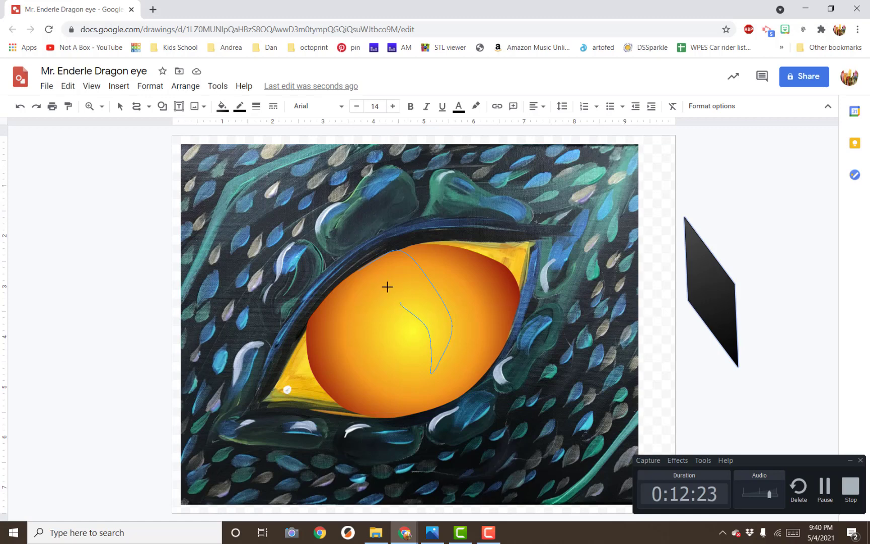
{"action": "left_click", "coordinate": [352, 272]}
Fill the curved pupil with solid black and select it
{"action": "left_click", "coordinate": [222, 106]}
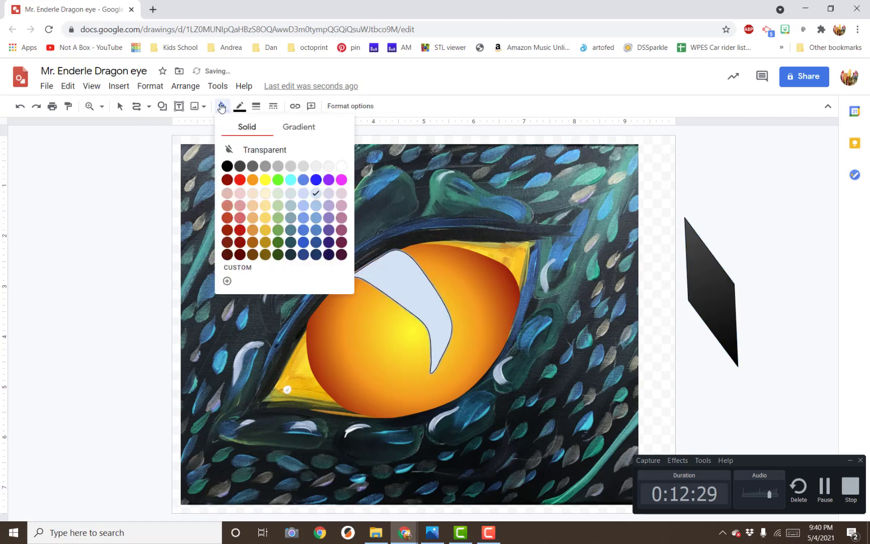
{"action": "left_click", "coordinate": [231, 167]}
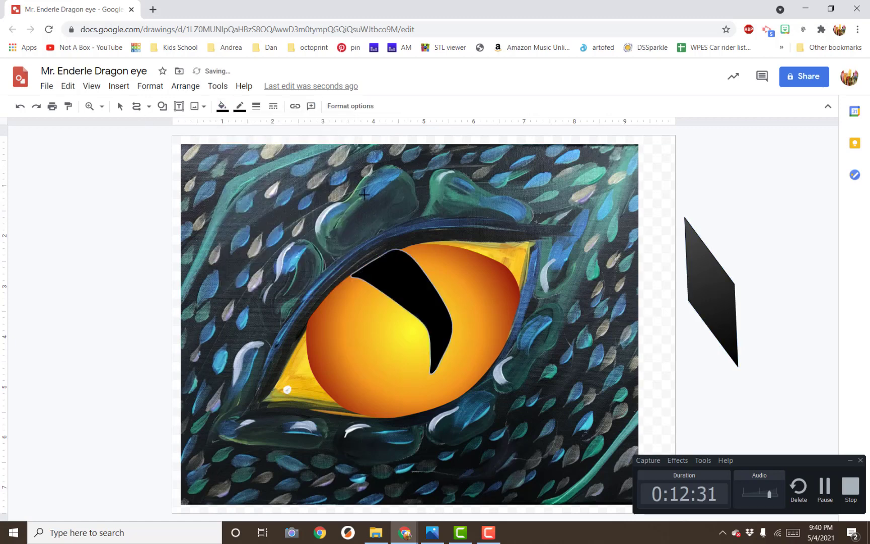
{"action": "left_click", "coordinate": [120, 107]}
{"action": "left_click", "coordinate": [403, 293]}
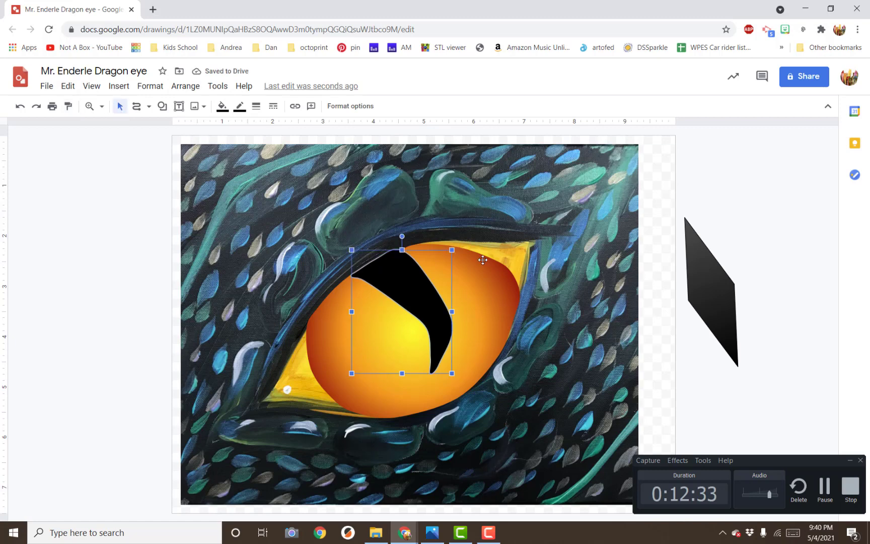
Nudge the curved pupil slightly down and to the left, and stretch it downward to lengthen its tip
{"action": "left_click", "coordinate": [534, 326]}
{"action": "left_click_drag", "start_coordinate": [424, 301], "coordinate": [418, 304]}
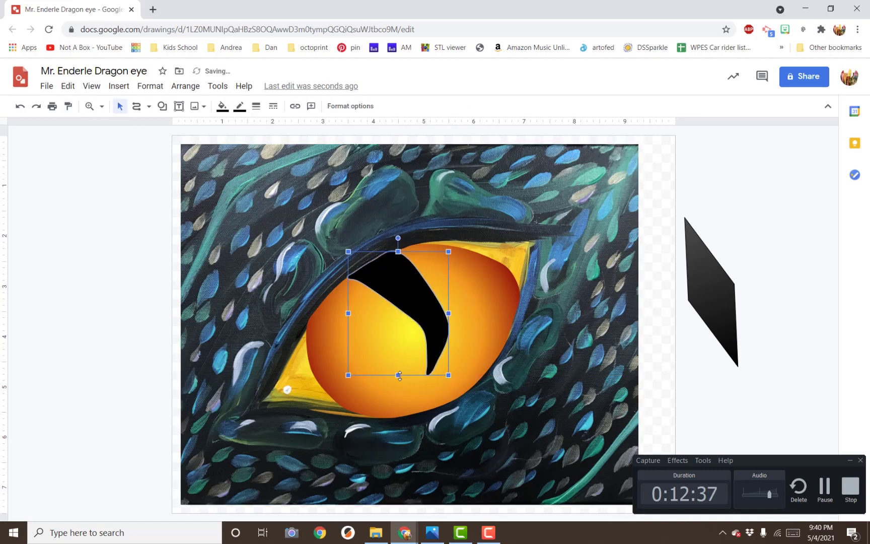
{"action": "left_click_drag", "start_coordinate": [399, 376], "coordinate": [398, 389]}
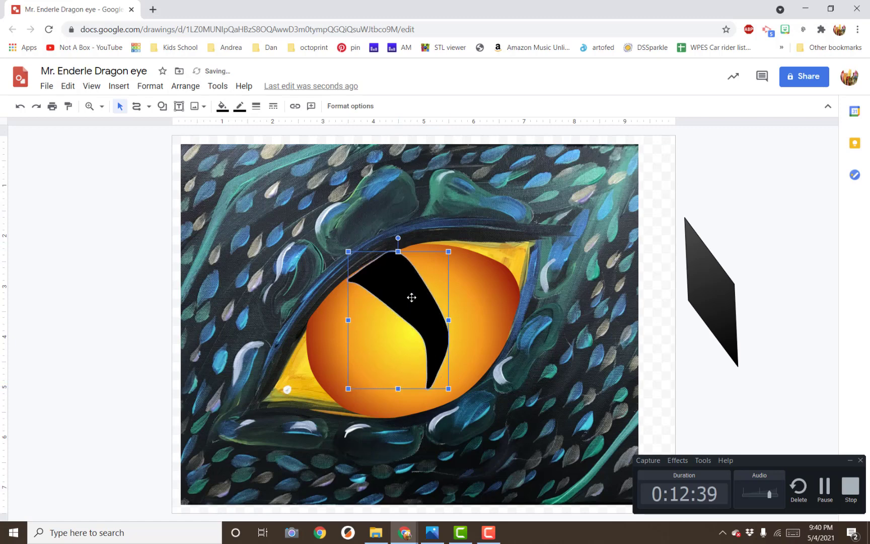
Draw a circle about 0.7 inch wide on the iris's upper-left area, overlapping the edge of the black pupil
{"action": "left_click", "coordinate": [537, 369]}
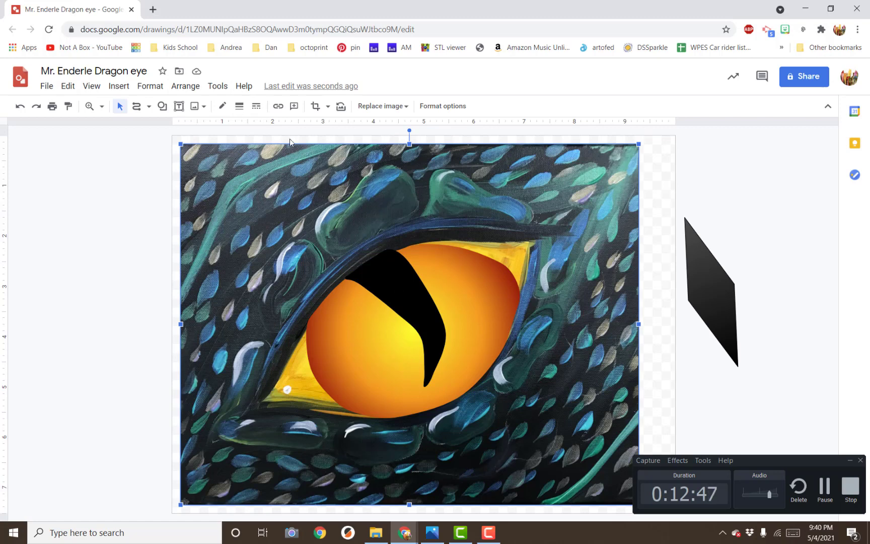
{"action": "left_click", "coordinate": [162, 106]}
{"action": "mouse_move", "coordinate": [185, 127]}
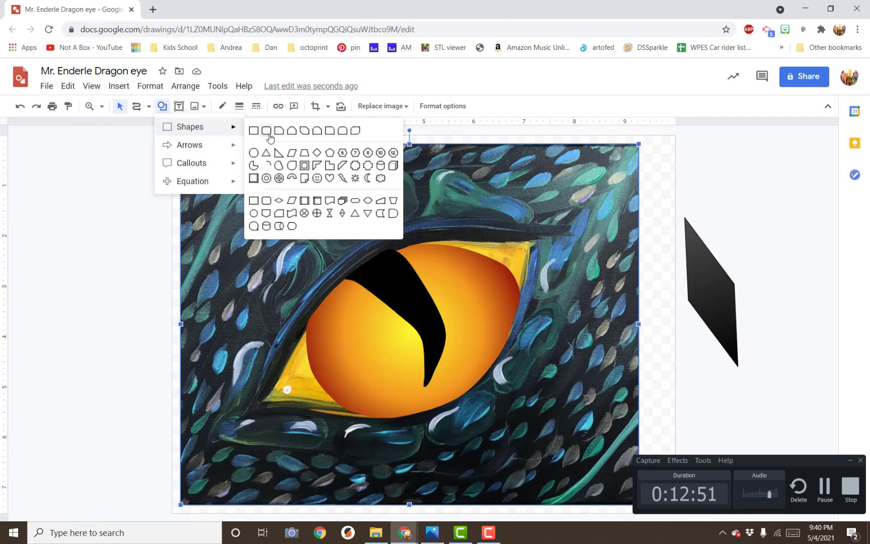
{"action": "left_click", "coordinate": [254, 152]}
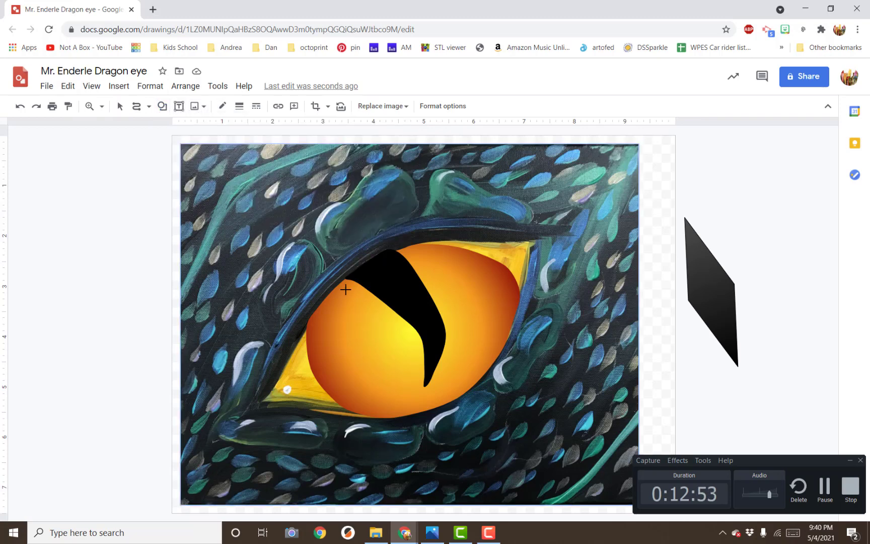
{"action": "left_click_drag", "start_coordinate": [359, 304], "coordinate": [379, 328]}
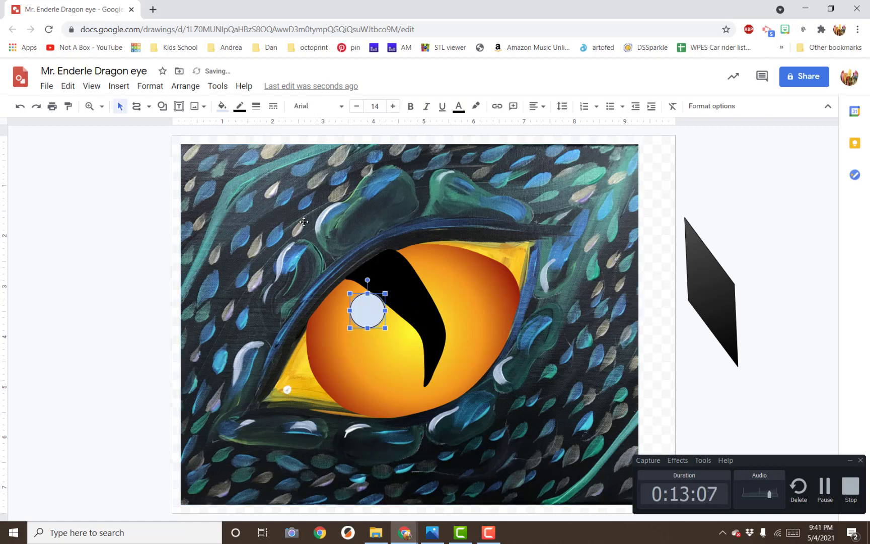
Make the circle's outline transparent and fill it with solid white
{"action": "left_click", "coordinate": [240, 105]}
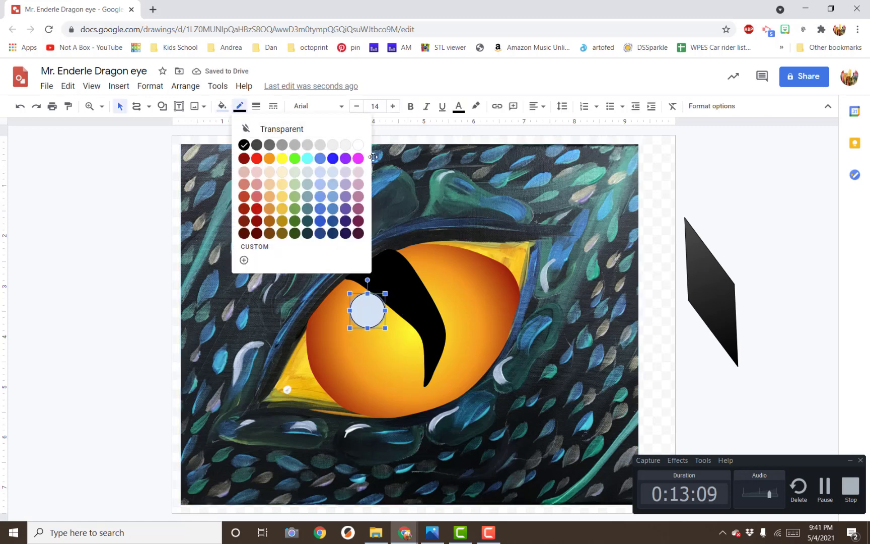
{"action": "left_click", "coordinate": [325, 130]}
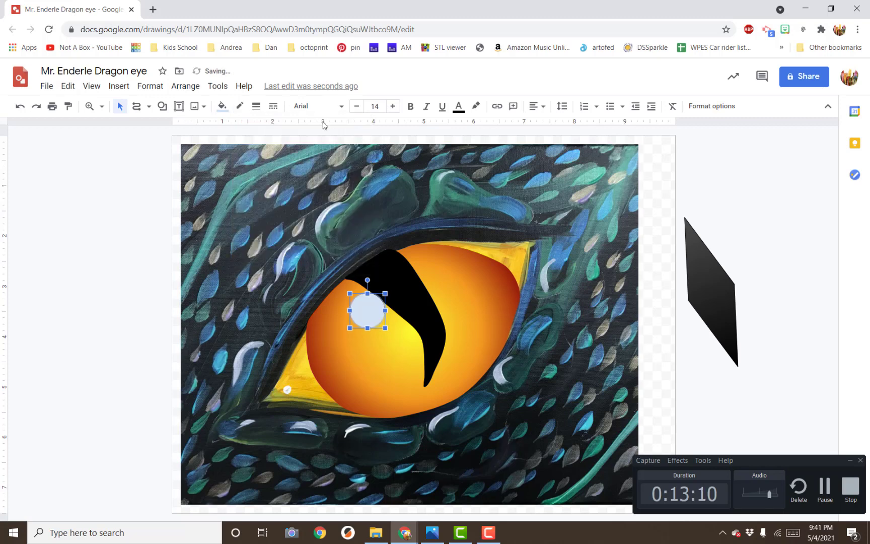
{"action": "left_click", "coordinate": [222, 105]}
{"action": "left_click", "coordinate": [341, 165]}
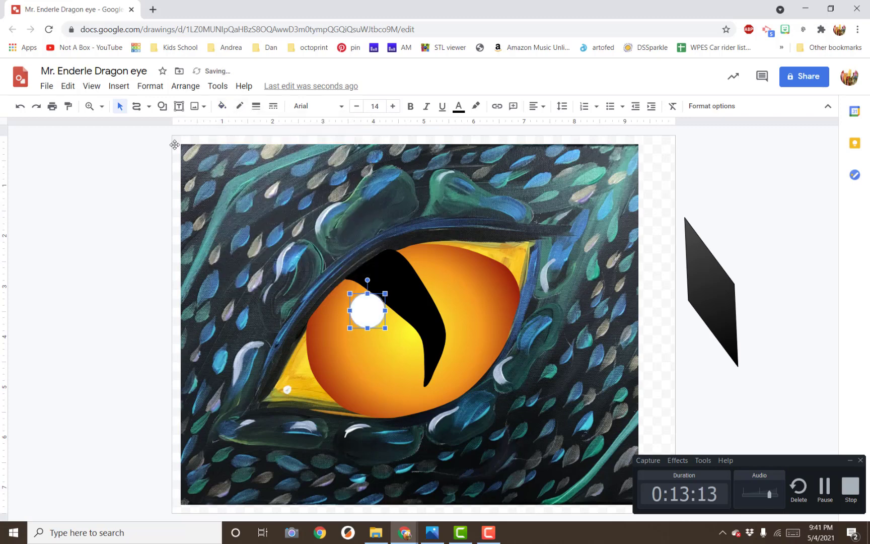
Move the white circle slightly up and to the left, and shrink it to about 0.6 inch wide
{"action": "left_click", "coordinate": [122, 106]}
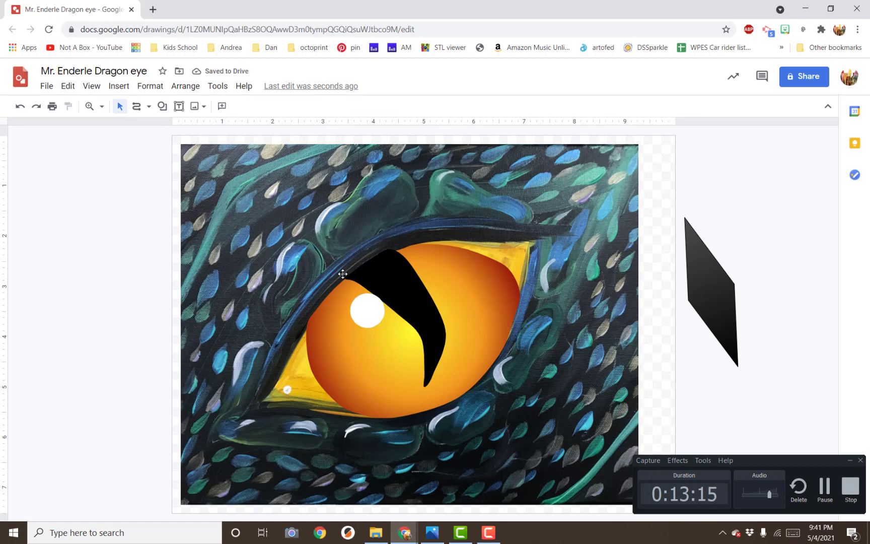
{"action": "left_click_drag", "start_coordinate": [367, 306], "coordinate": [361, 293]}
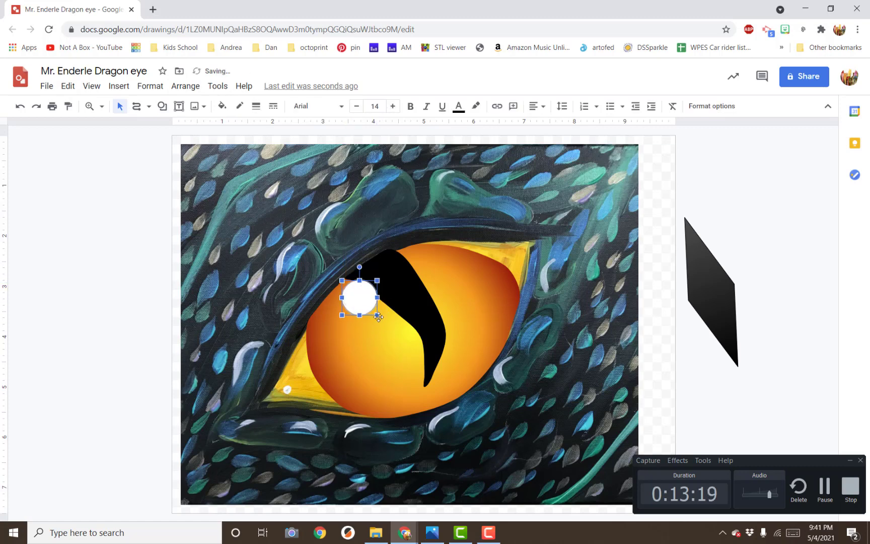
{"action": "left_click_drag", "start_coordinate": [344, 316], "coordinate": [364, 306]}
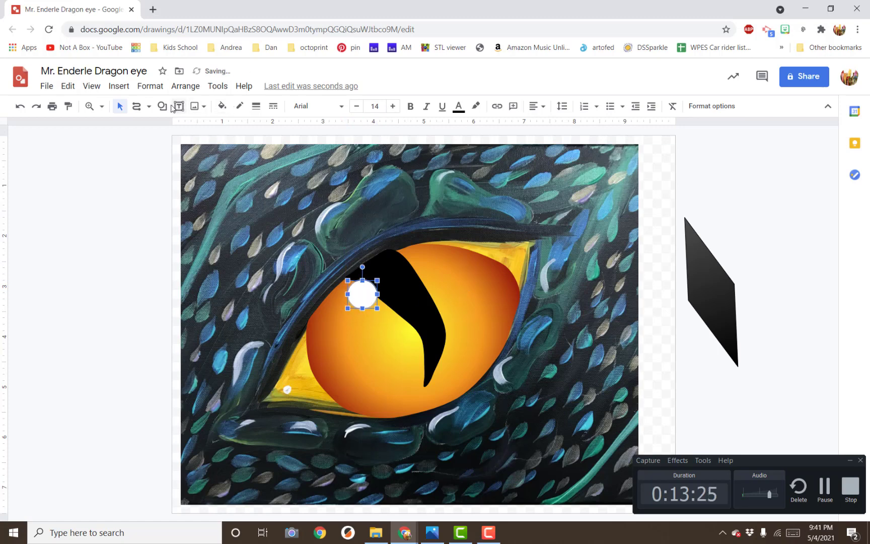
Draw a closed, curved highlight about 2 inches wide along the iris's upper-right edge, starting at the pupil and tapering downward
{"action": "left_click", "coordinate": [136, 106]}
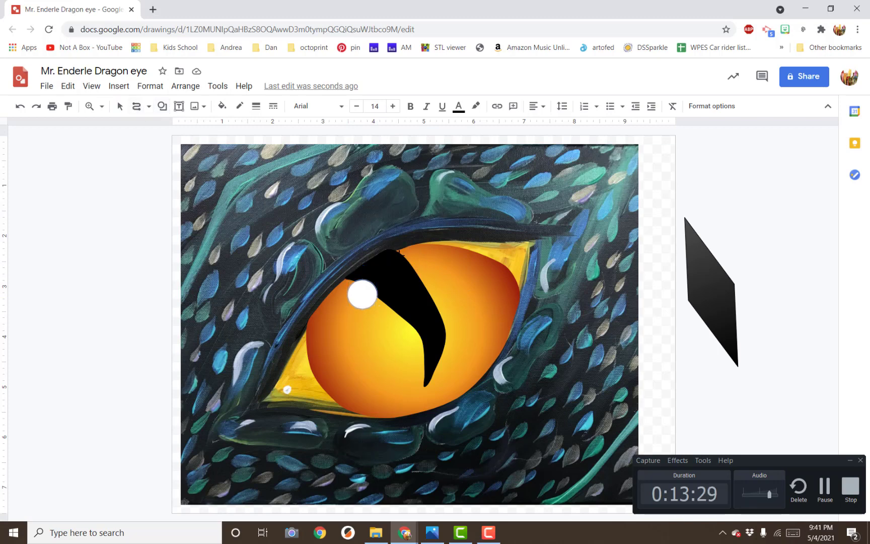
{"action": "left_click", "coordinate": [439, 253]}
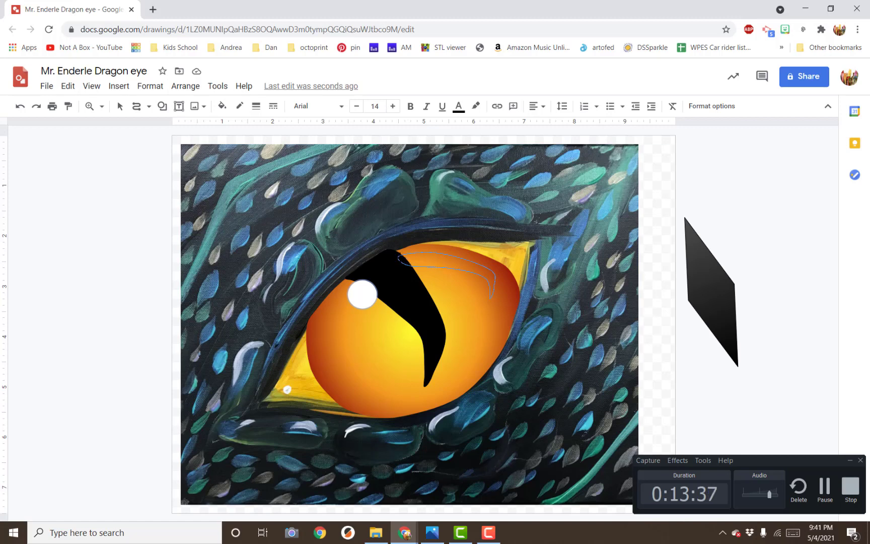
{"action": "left_click", "coordinate": [401, 257]}
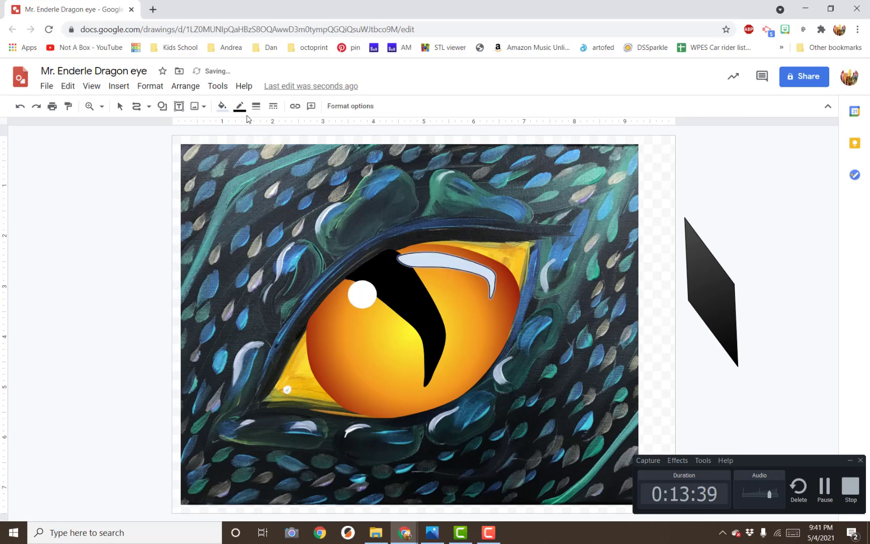
Fill the curved highlight with solid white, give it a transparent outline, and deselect it
{"action": "left_click", "coordinate": [223, 107]}
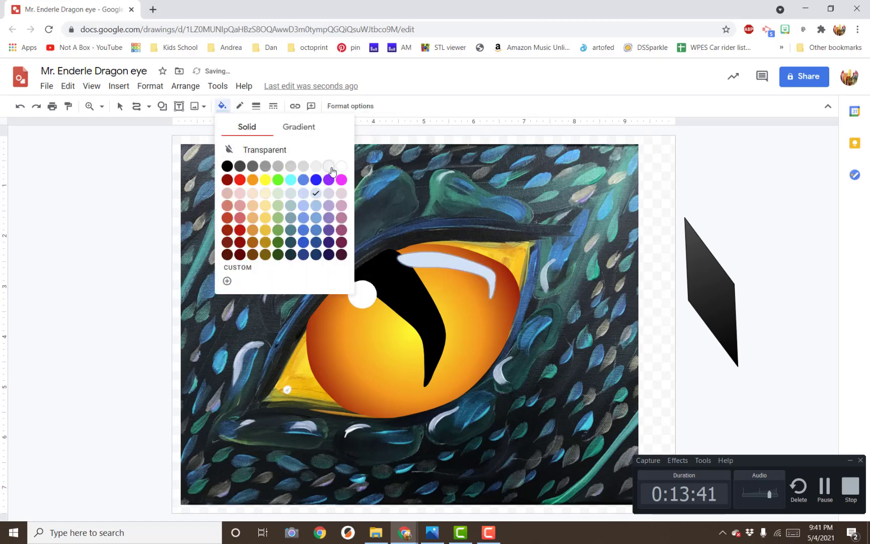
{"action": "left_click", "coordinate": [342, 170]}
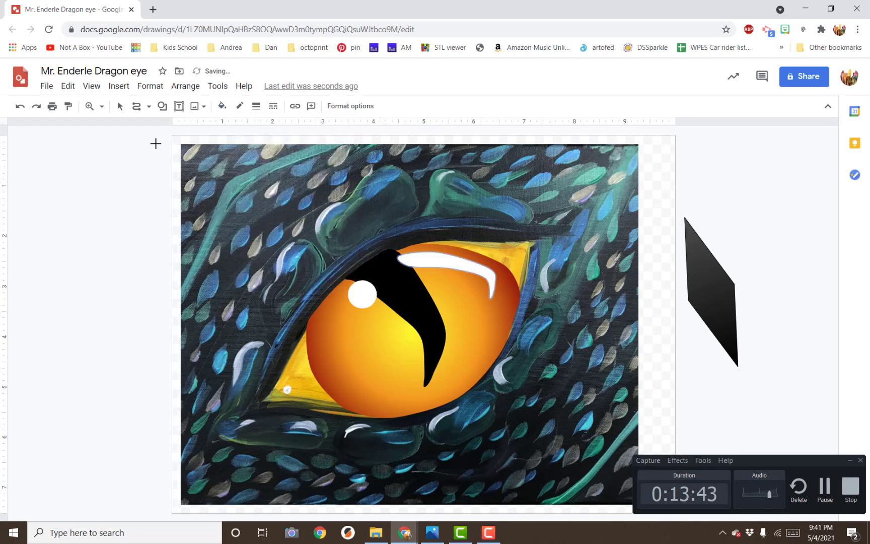
{"action": "left_click", "coordinate": [120, 106]}
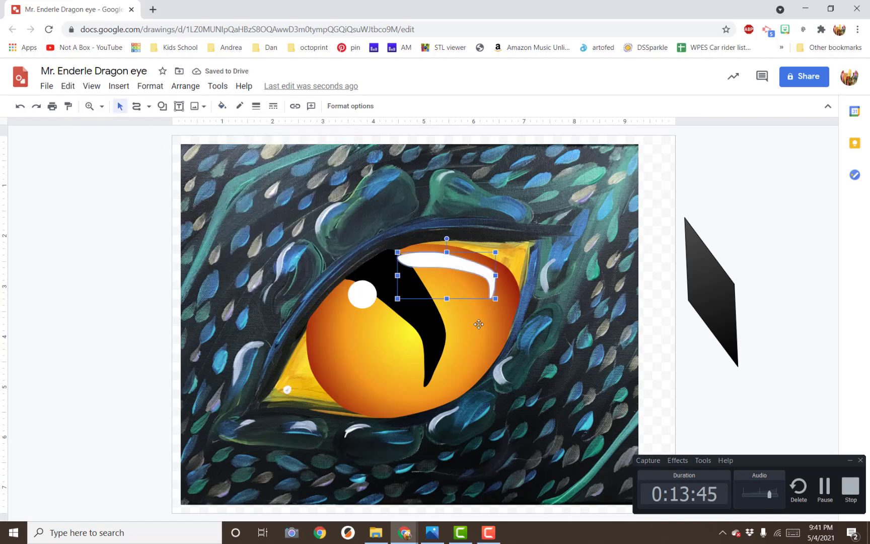
{"action": "left_click", "coordinate": [524, 365]}
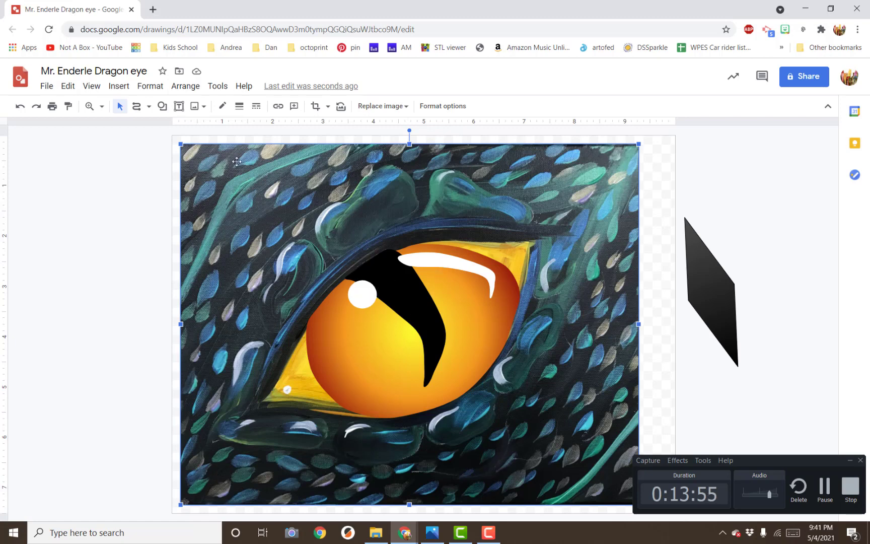
{"action": "left_click", "coordinate": [162, 106]}
{"action": "mouse_move", "coordinate": [181, 129]}
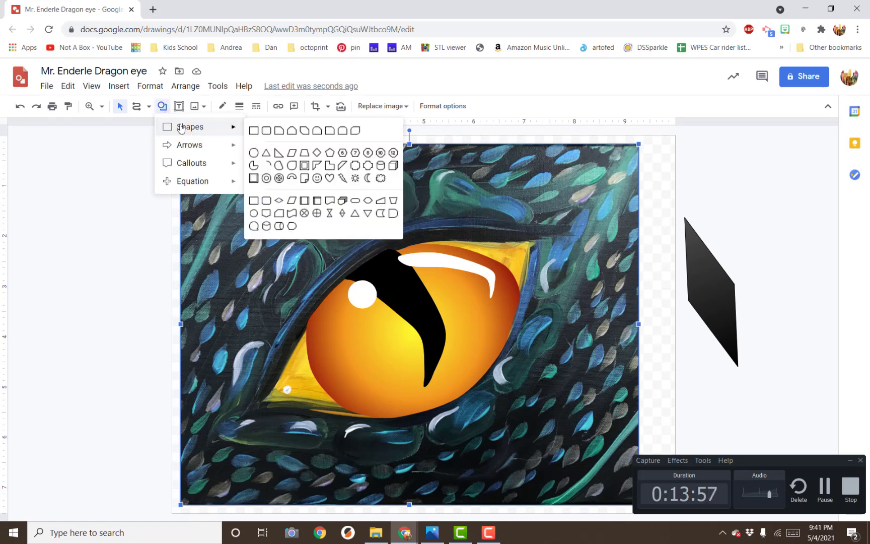
{"action": "left_click", "coordinate": [267, 132]}
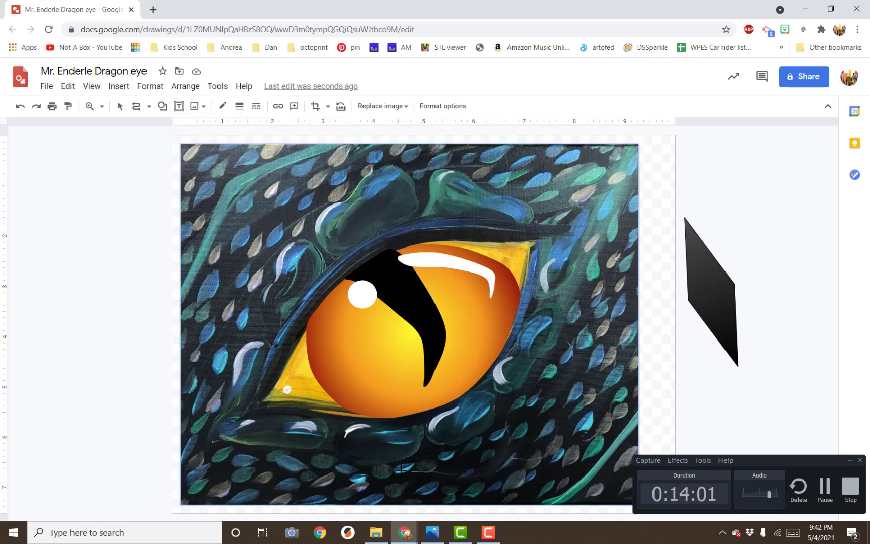
{"action": "left_click_drag", "start_coordinate": [345, 426], "coordinate": [428, 461]}
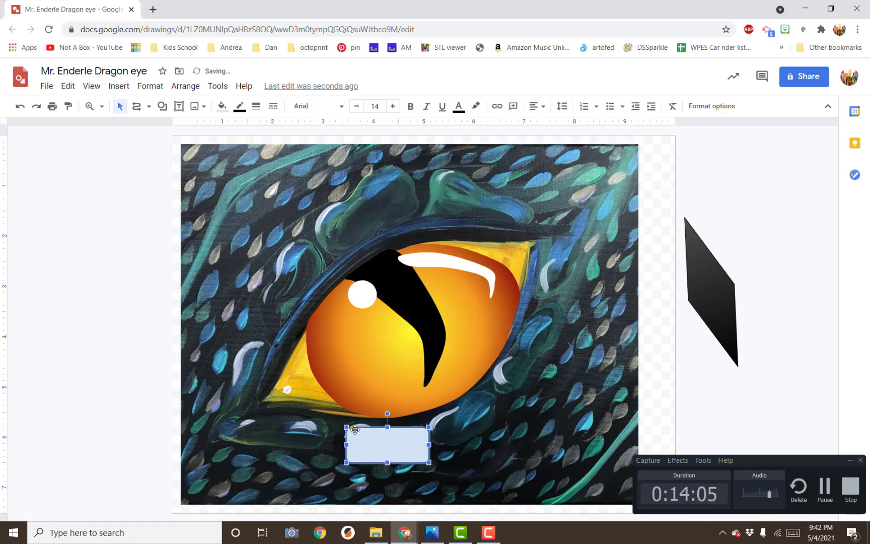
{"action": "left_click_drag", "start_coordinate": [355, 434], "coordinate": [353, 427]}
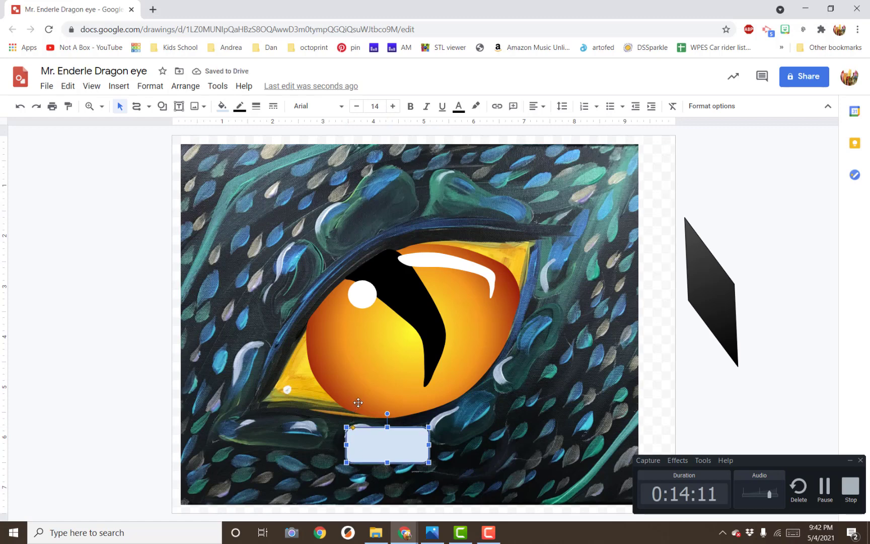
{"action": "key", "text": "Delete"}
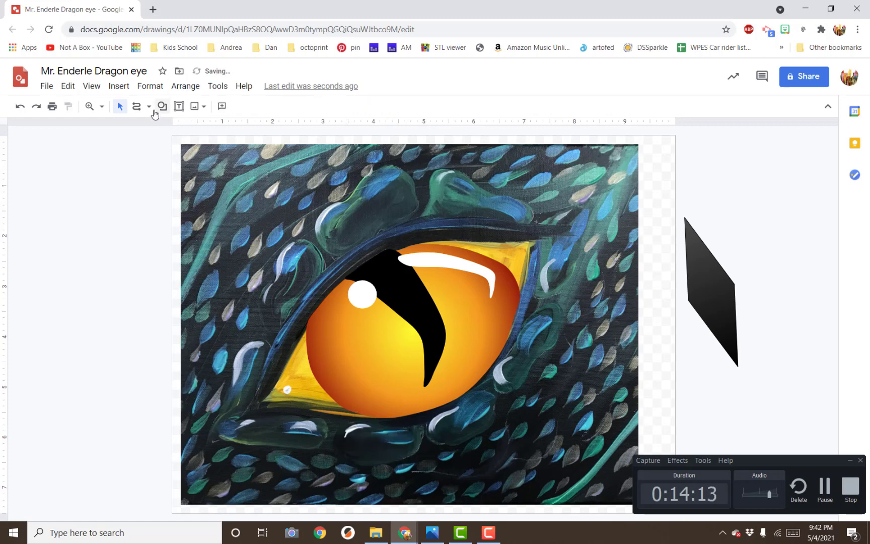
Trace the scale directly beneath the eye's lower edge as a closed, curved shape about 1.9 inches wide
{"action": "left_click", "coordinate": [138, 108]}
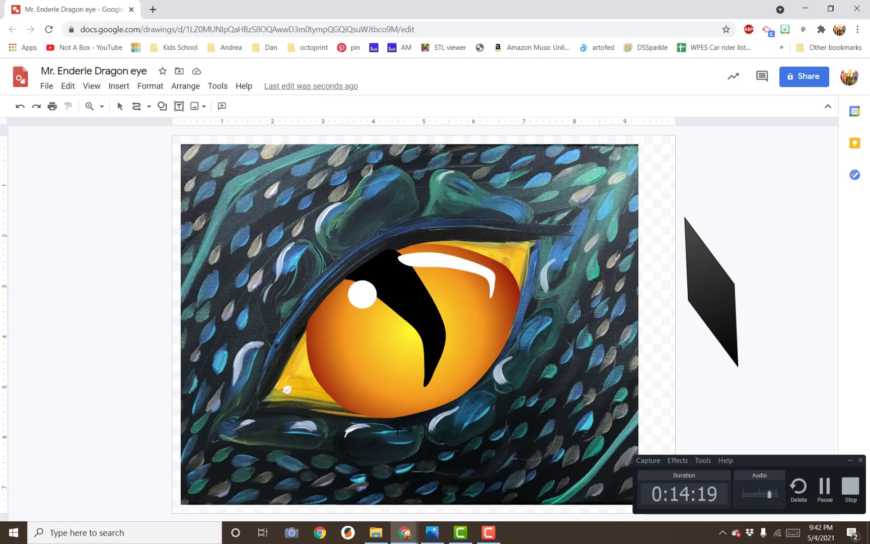
{"action": "left_click_drag", "start_coordinate": [412, 427], "coordinate": [421, 425]}
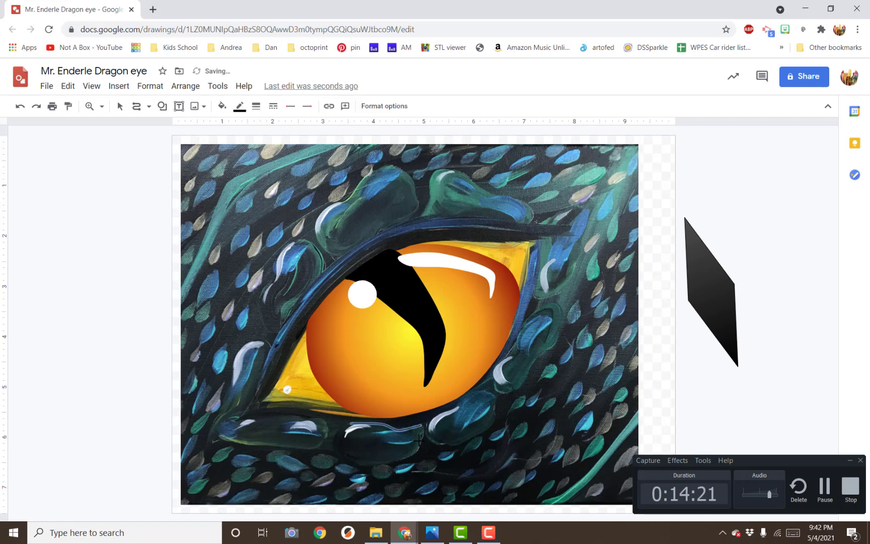
{"action": "key", "text": "Delete"}
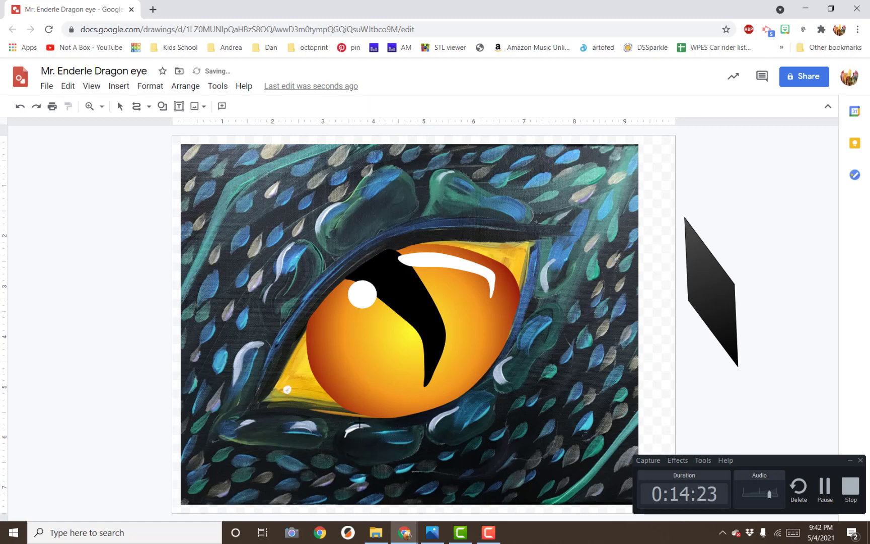
{"action": "mouse_move", "coordinate": [358, 422]}
{"action": "left_mouse_down"}
{"action": "mouse_move", "coordinate": [422, 426]}
{"action": "mouse_move", "coordinate": [424, 448]}
{"action": "mouse_move", "coordinate": [408, 460]}
{"action": "mouse_move", "coordinate": [343, 459]}
{"action": "mouse_move", "coordinate": [330, 448]}
{"action": "mouse_move", "coordinate": [359, 423]}
{"action": "left_mouse_up"}
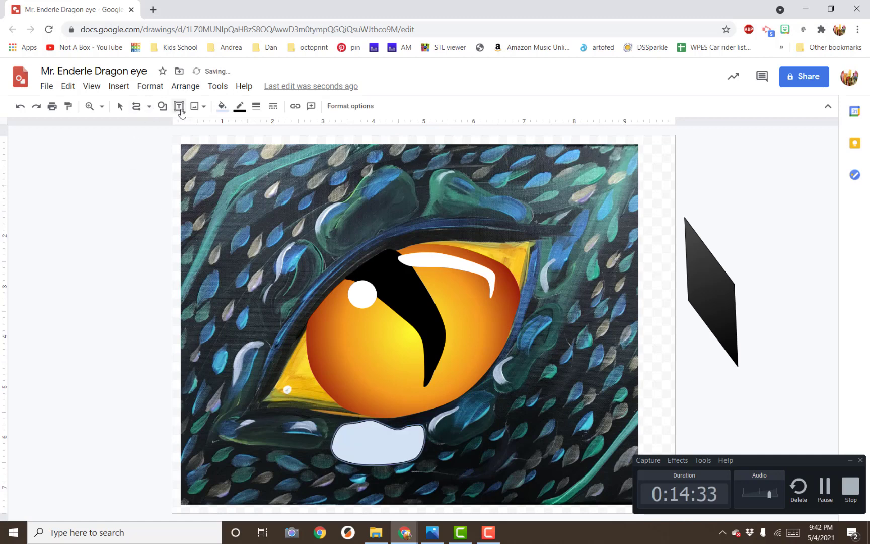
Start a custom radial gradient fill for the traced scale, centered at the top right
{"action": "left_click", "coordinate": [222, 106]}
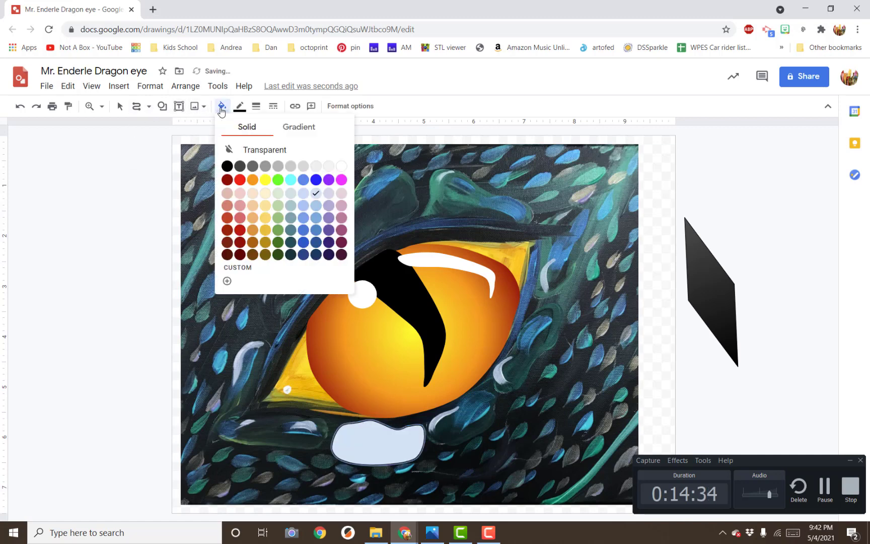
{"action": "left_click", "coordinate": [296, 129]}
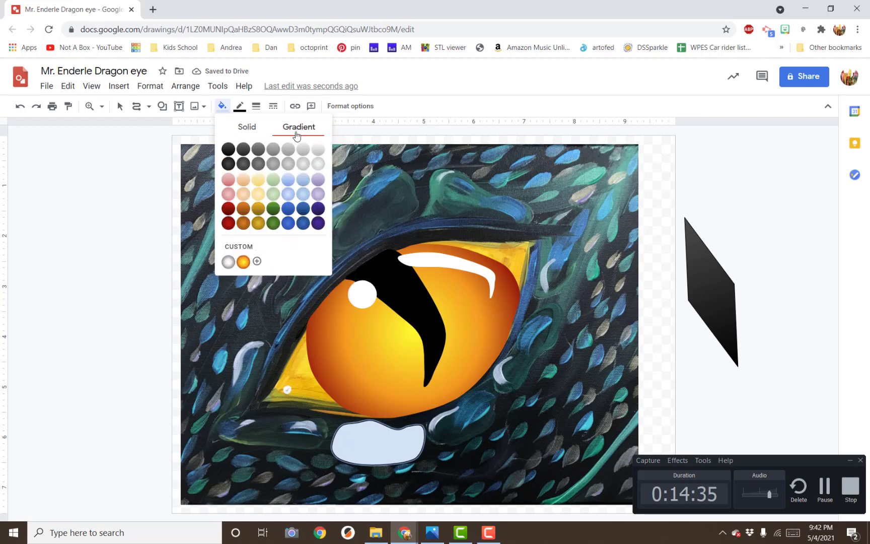
{"action": "left_click", "coordinate": [257, 261]}
{"action": "left_click", "coordinate": [352, 260]}
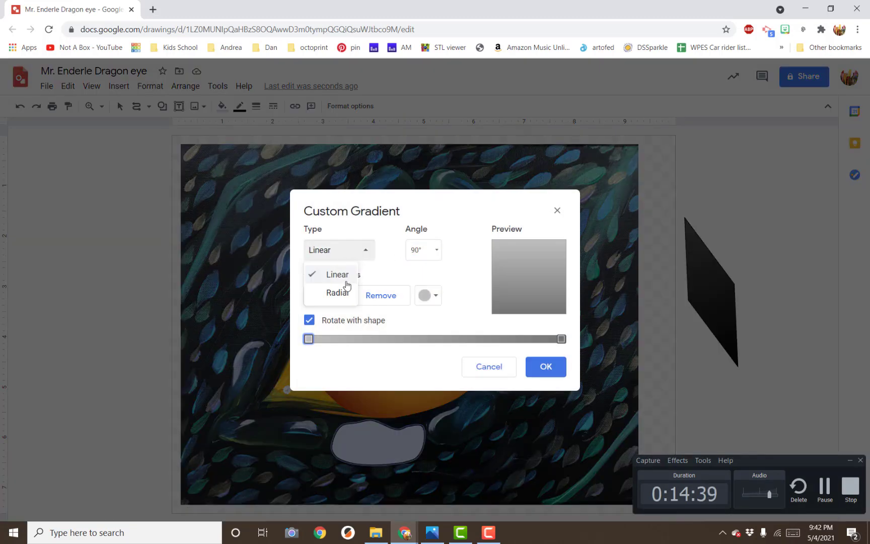
{"action": "left_click", "coordinate": [333, 291]}
{"action": "left_click", "coordinate": [431, 252]}
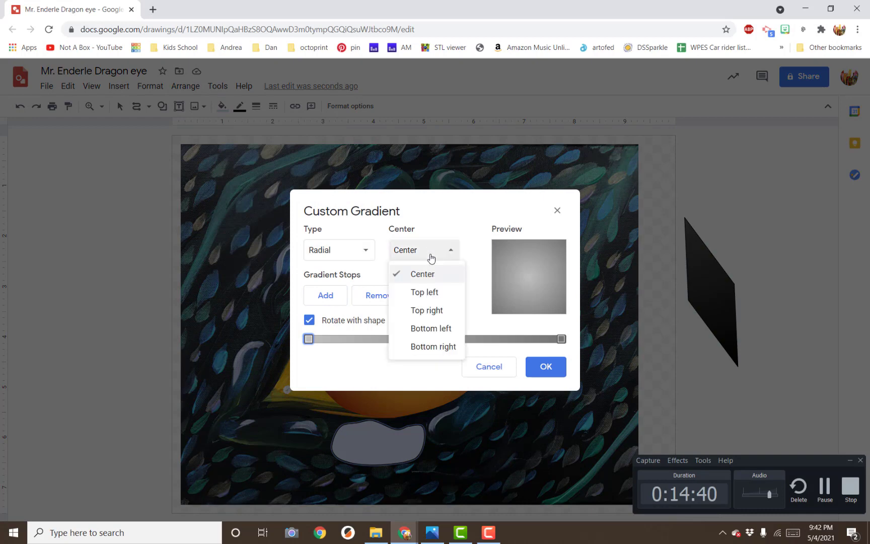
{"action": "left_click", "coordinate": [428, 312]}
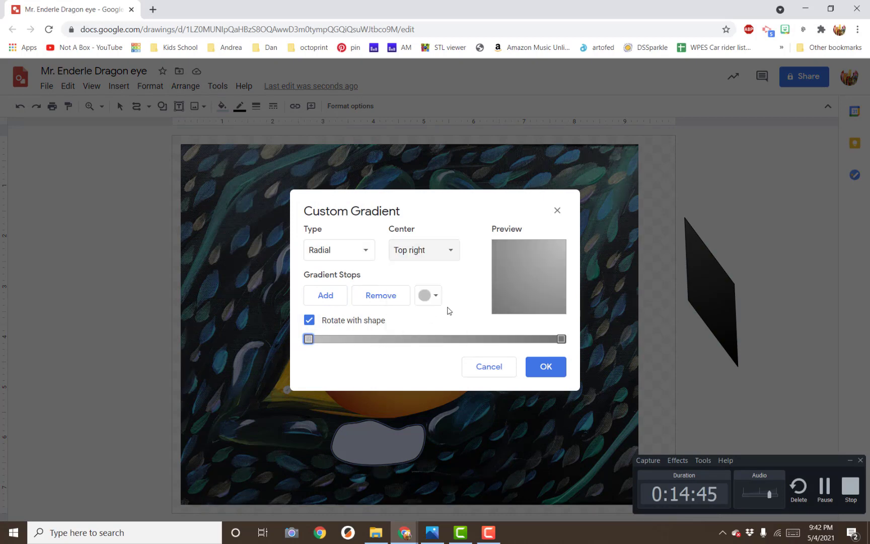
Set the gradient's first stop to dark navy blue and its last stop to light blue
{"action": "left_click", "coordinate": [429, 295]}
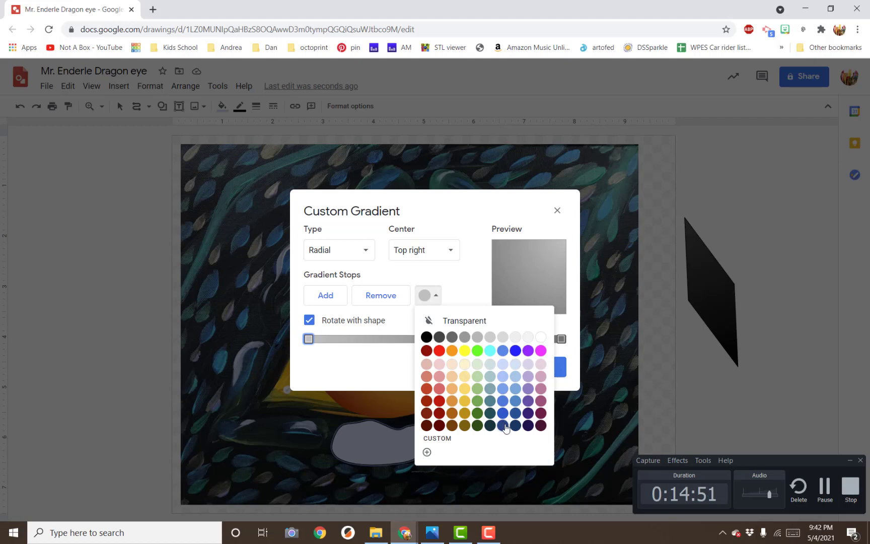
{"action": "left_click", "coordinate": [502, 426]}
{"action": "left_click", "coordinate": [562, 340]}
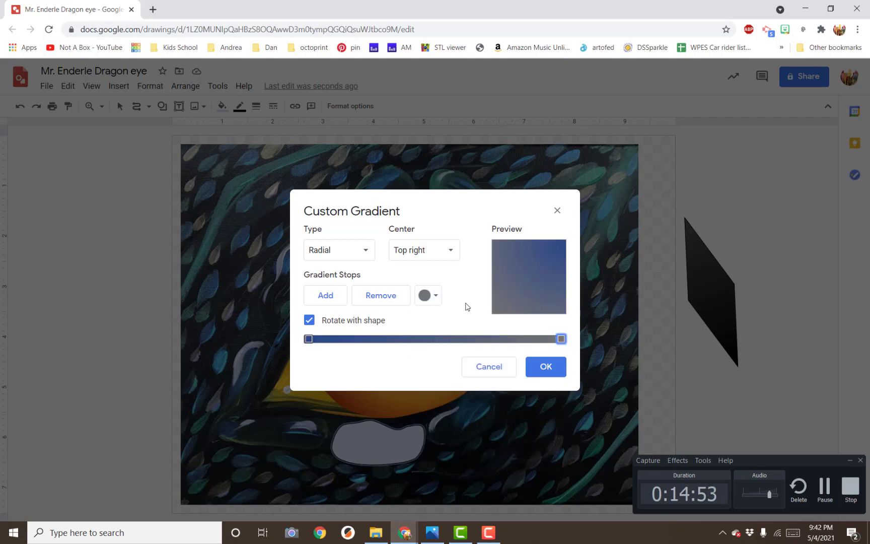
{"action": "left_click", "coordinate": [423, 296]}
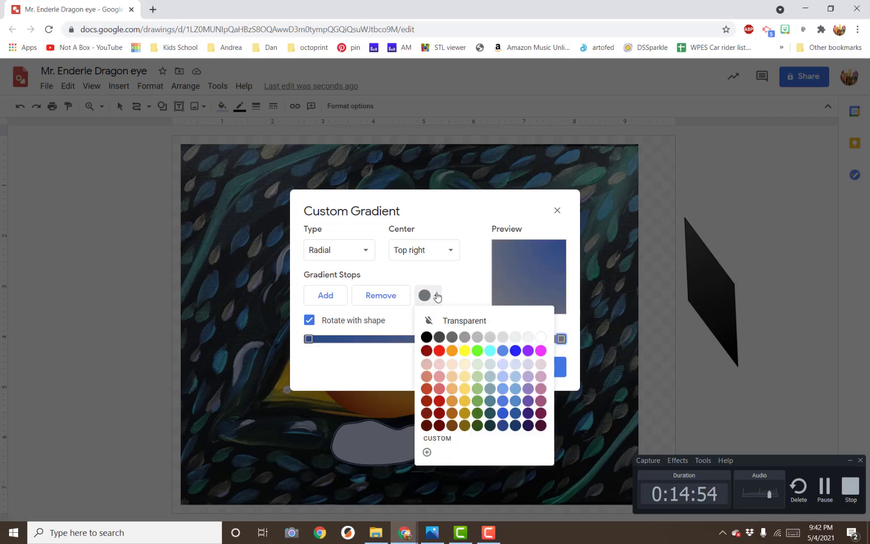
{"action": "left_click", "coordinate": [502, 377]}
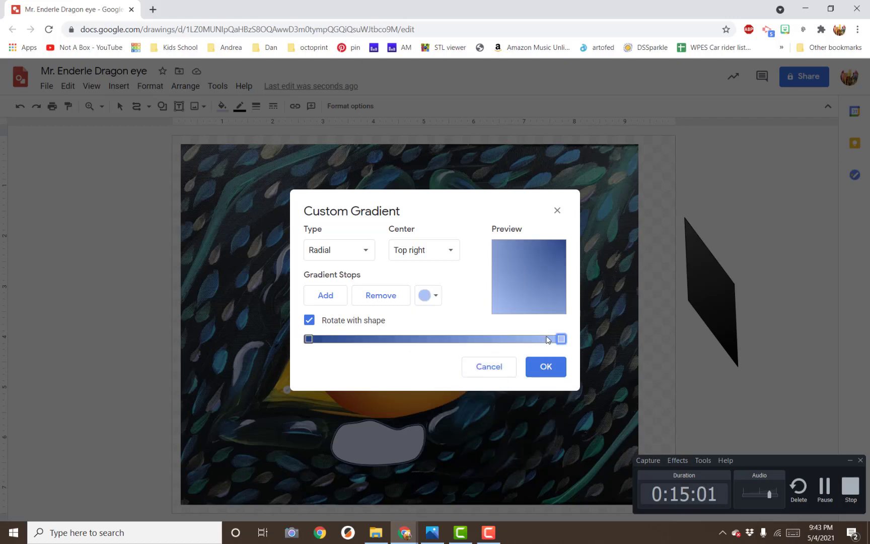
Change the radial gradient's center to the bottom right and apply the gradient to the traced scale
{"action": "left_click", "coordinate": [444, 259]}
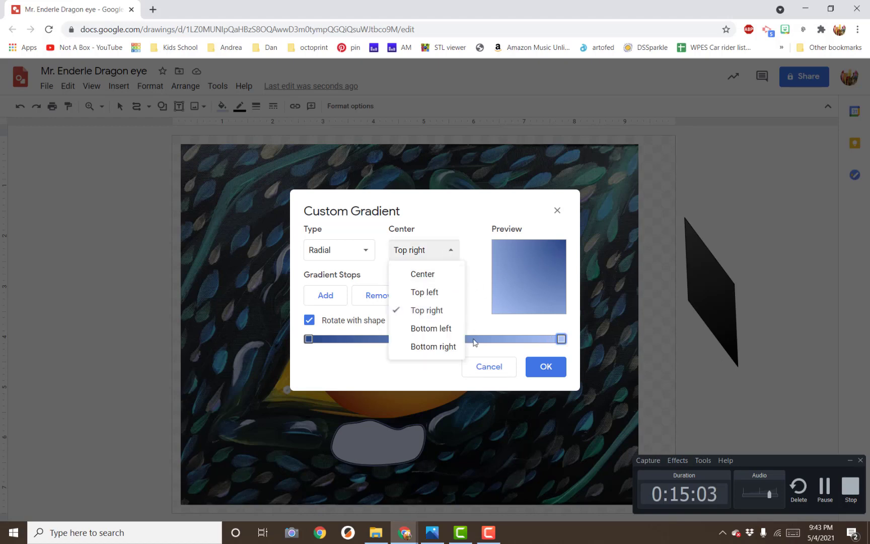
{"action": "left_click", "coordinate": [436, 347]}
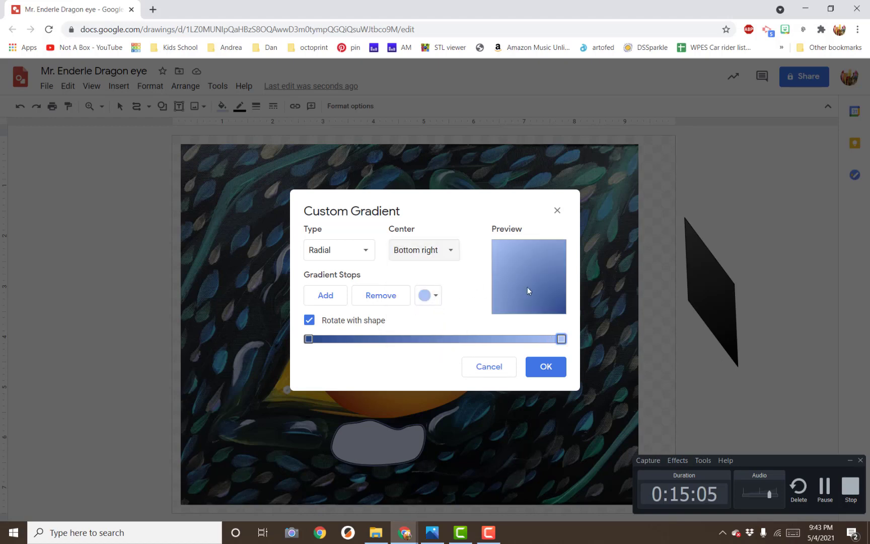
{"action": "left_click", "coordinate": [545, 368]}
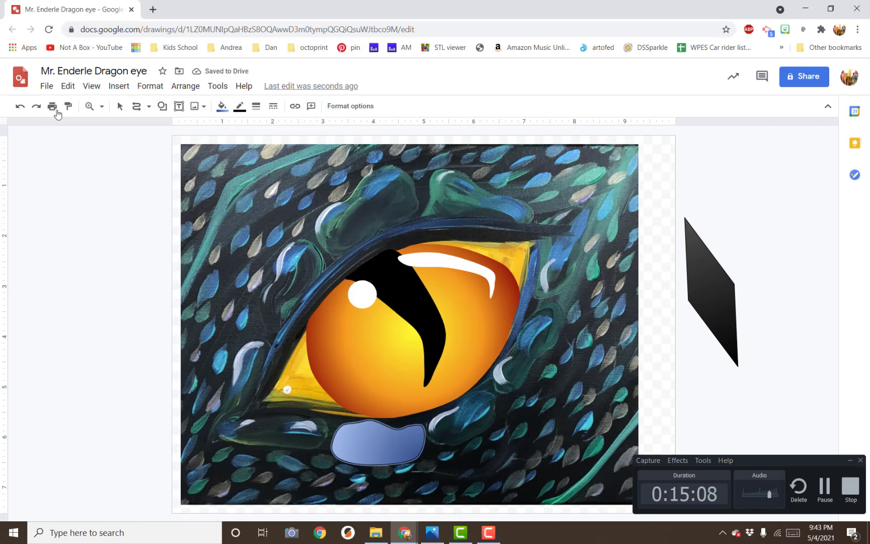
Give the gradient-filled scale beneath the eye a transparent outline and deselect it
{"action": "left_click", "coordinate": [120, 107]}
{"action": "left_click", "coordinate": [435, 442]}
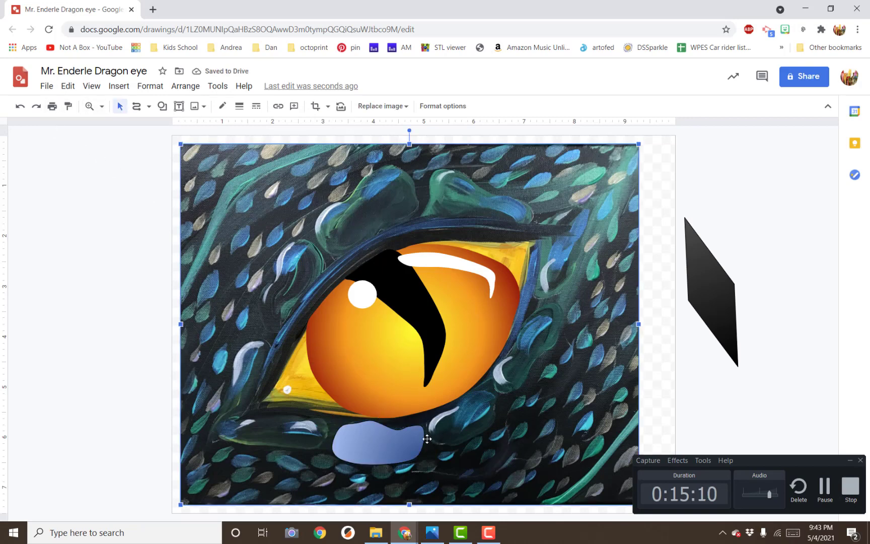
{"action": "left_click", "coordinate": [391, 442]}
{"action": "left_click", "coordinate": [239, 106]}
{"action": "left_click", "coordinate": [247, 130]}
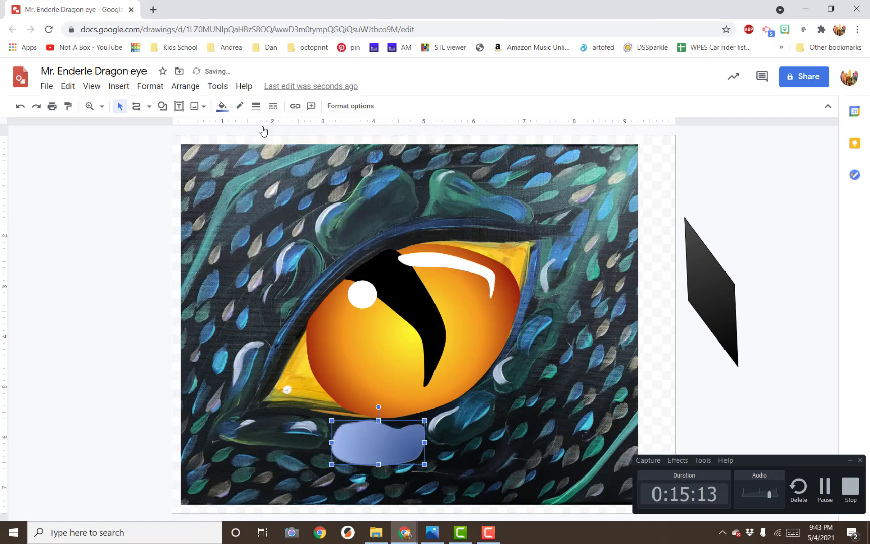
{"action": "left_click", "coordinate": [467, 414]}
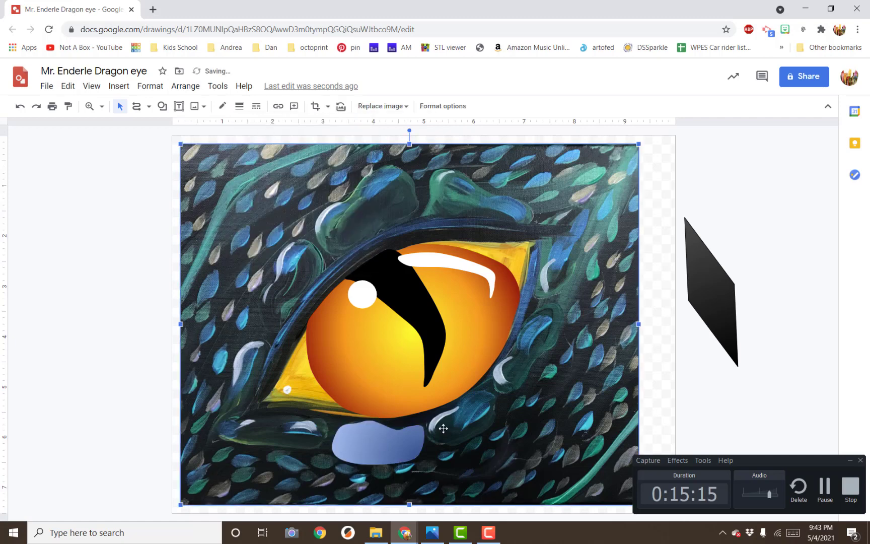
Start a new custom gradient for the scale beneath the eye and set its first stop to slightly transparent dark blue, #032f75ef
{"action": "left_click", "coordinate": [378, 447]}
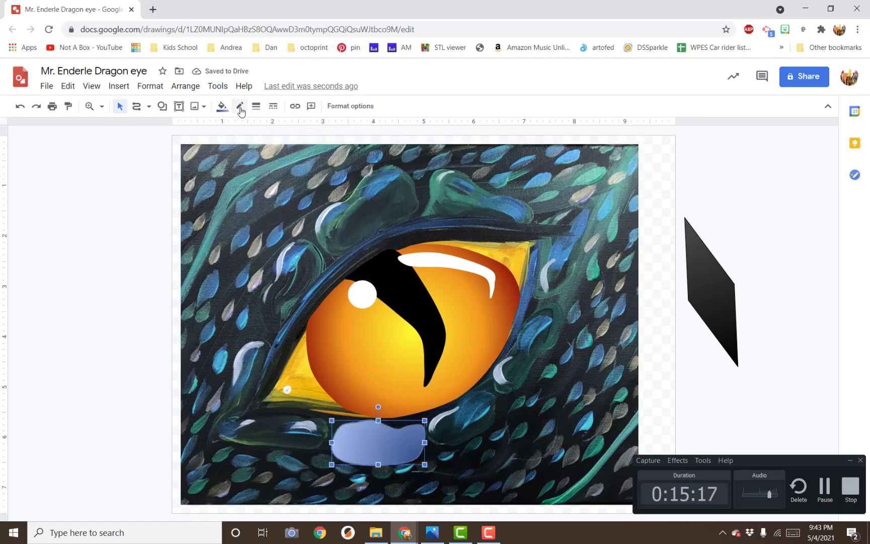
{"action": "left_click", "coordinate": [222, 107]}
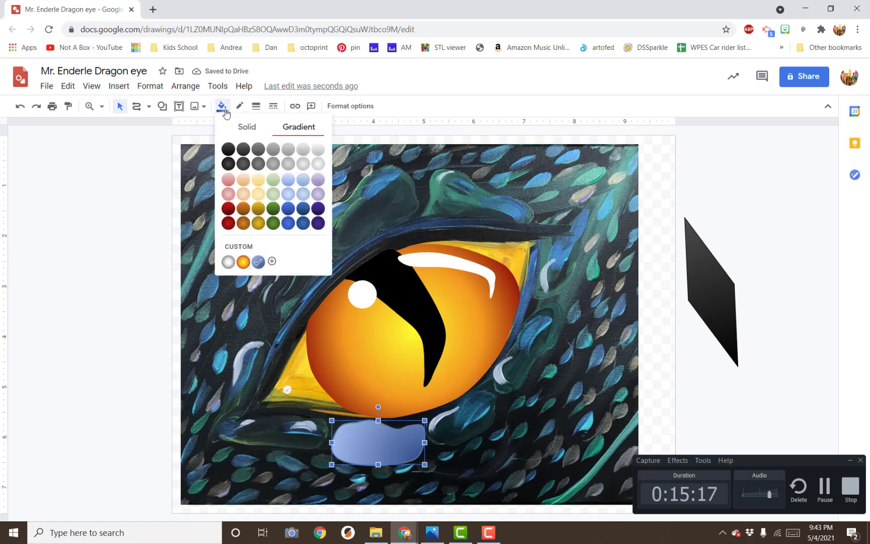
{"action": "left_click", "coordinate": [258, 261]}
{"action": "left_click", "coordinate": [227, 109]}
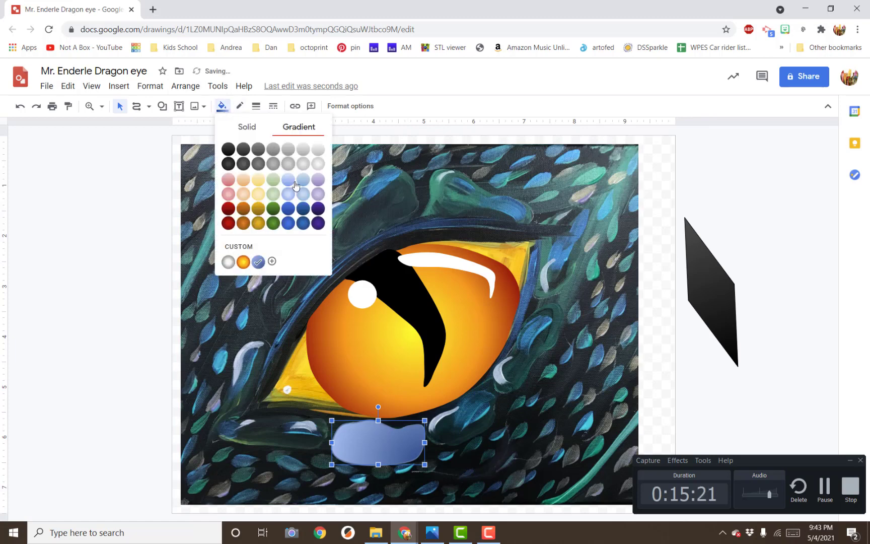
{"action": "left_click", "coordinate": [272, 261]}
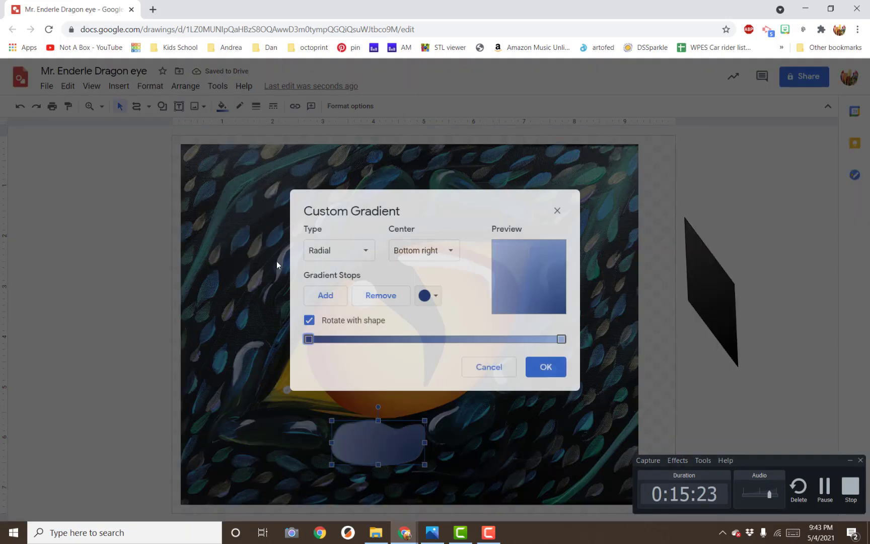
{"action": "left_click", "coordinate": [426, 295]}
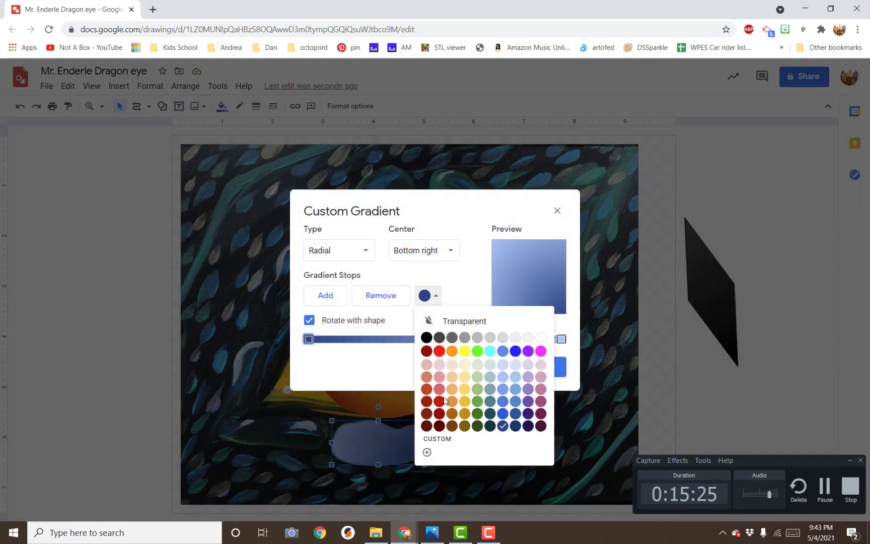
{"action": "left_click", "coordinate": [428, 452]}
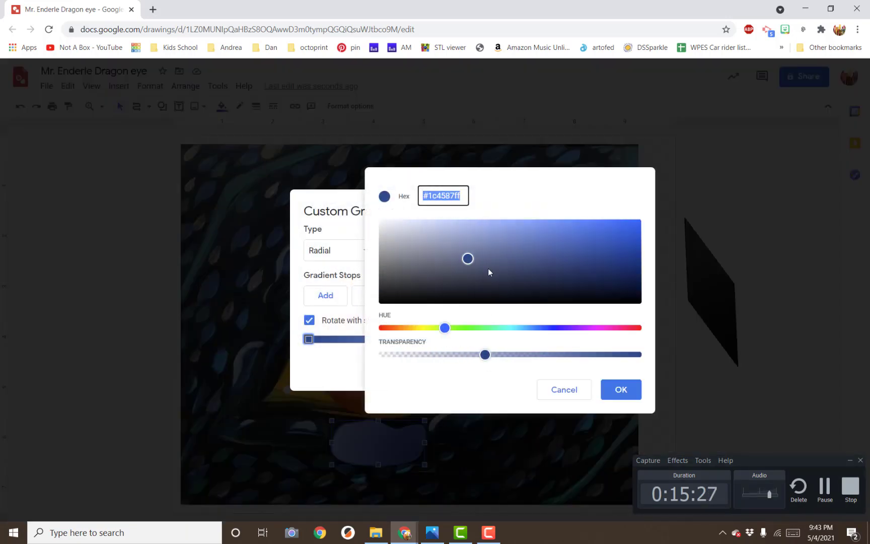
{"action": "left_click_drag", "start_coordinate": [594, 273], "coordinate": [635, 265]}
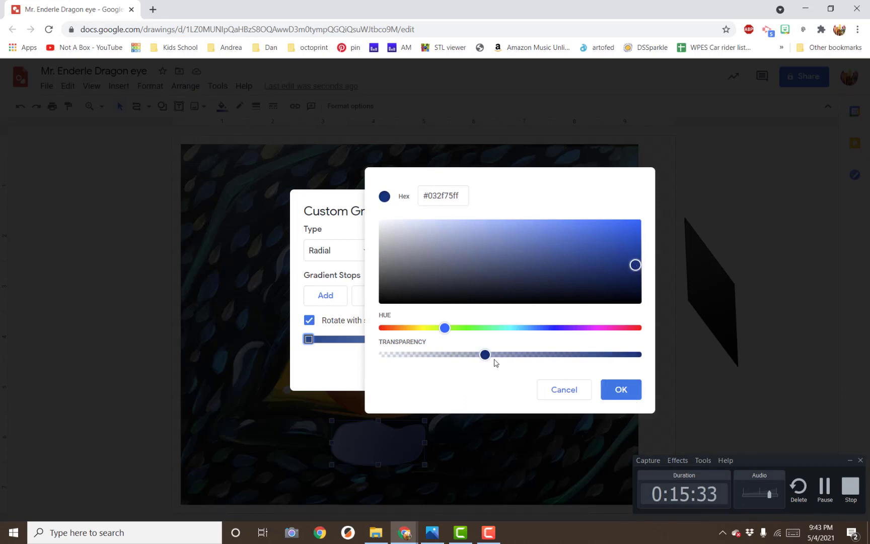
{"action": "left_click_drag", "start_coordinate": [486, 357], "coordinate": [620, 357]}
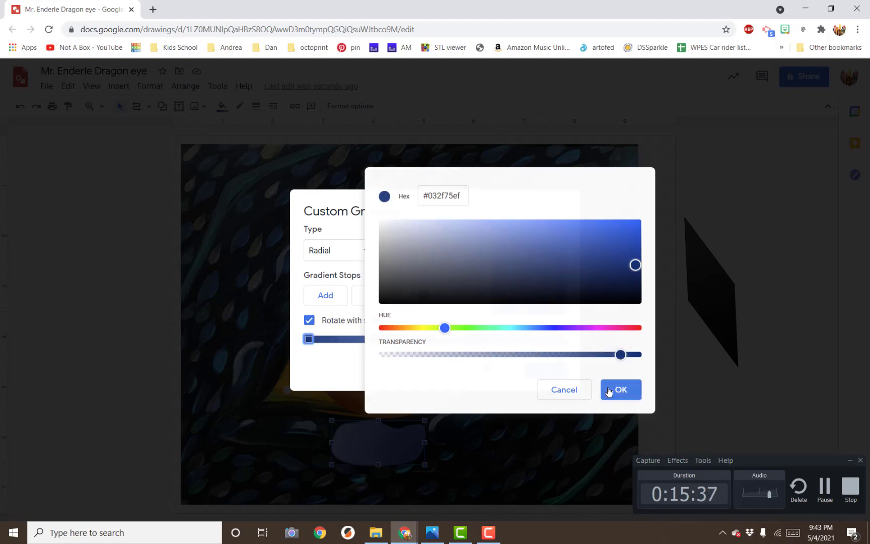
{"action": "left_click", "coordinate": [610, 390]}
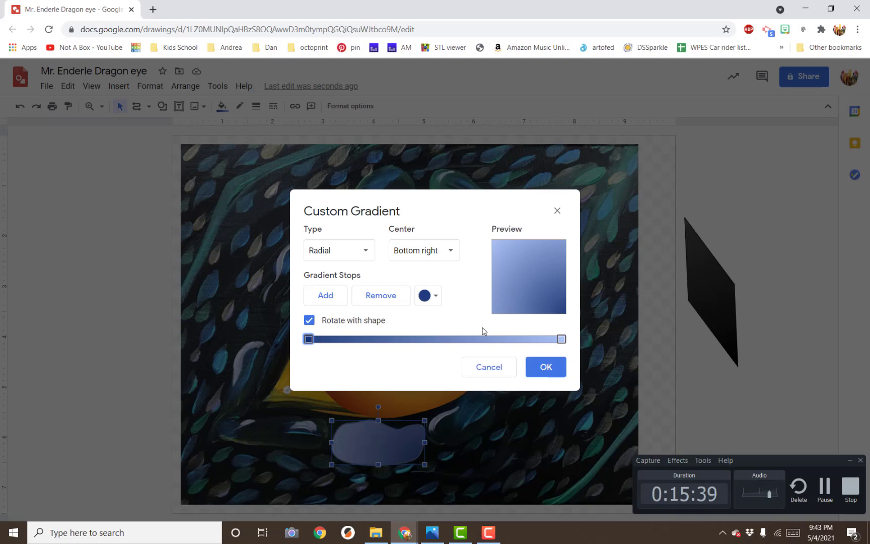
Set the gradient's last stop to custom light blue #97beffff, apply the gradient to the scale, and deselect it
{"action": "left_click", "coordinate": [560, 341]}
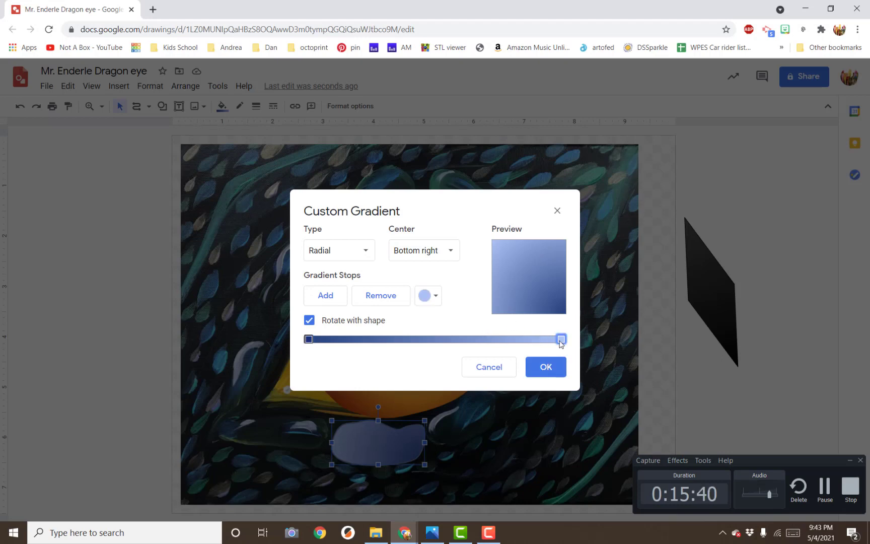
{"action": "left_click", "coordinate": [432, 297]}
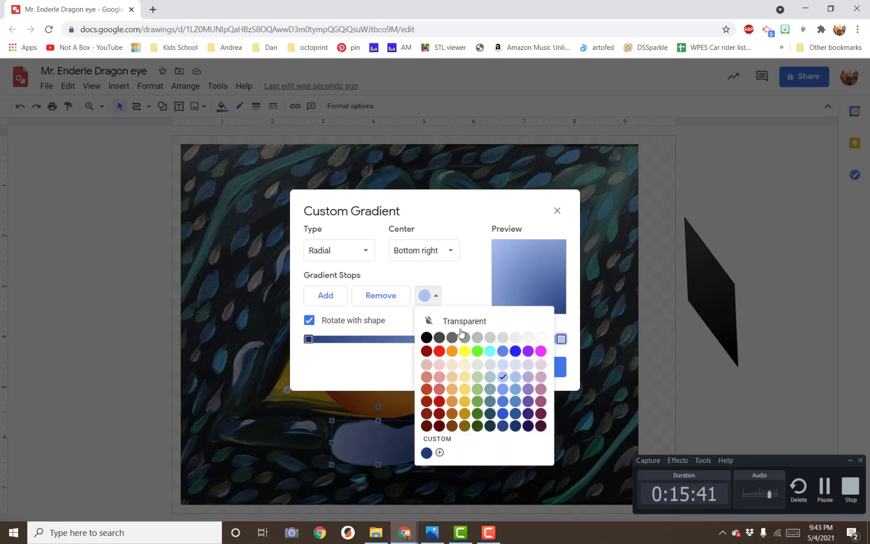
{"action": "left_click", "coordinate": [440, 452]}
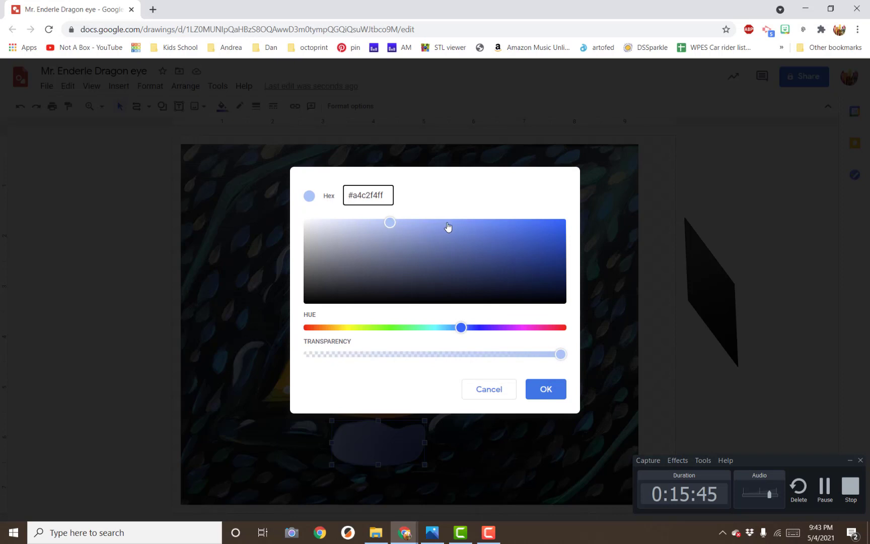
{"action": "left_click_drag", "start_coordinate": [453, 226], "coordinate": [413, 204]}
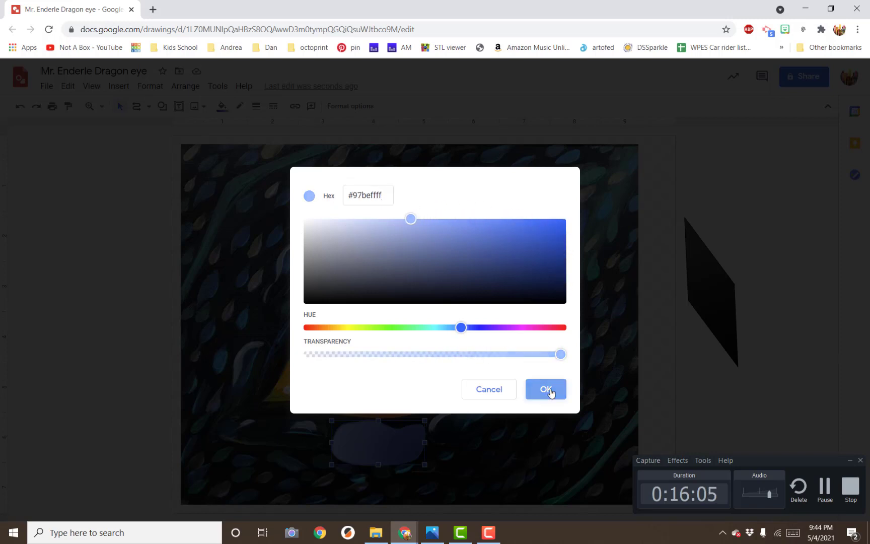
{"action": "left_click", "coordinate": [549, 389]}
{"action": "left_click", "coordinate": [540, 372]}
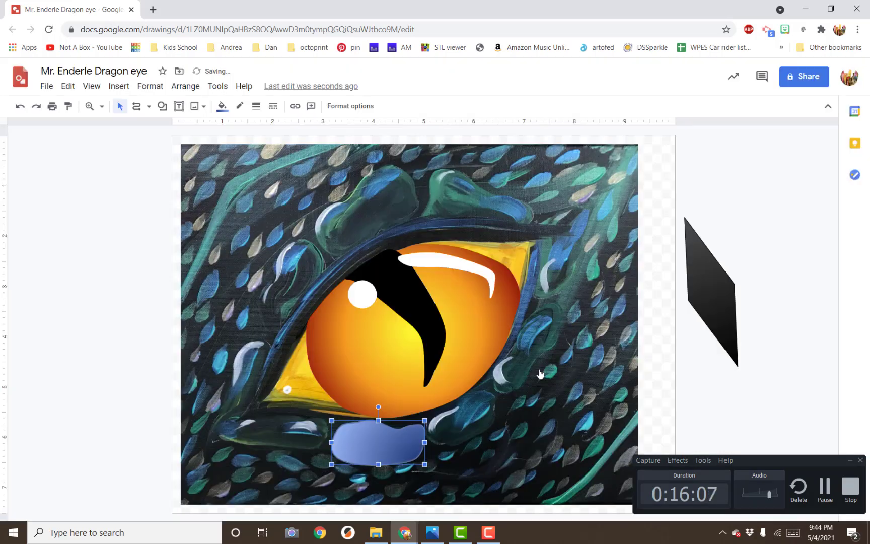
{"action": "left_click", "coordinate": [503, 426]}
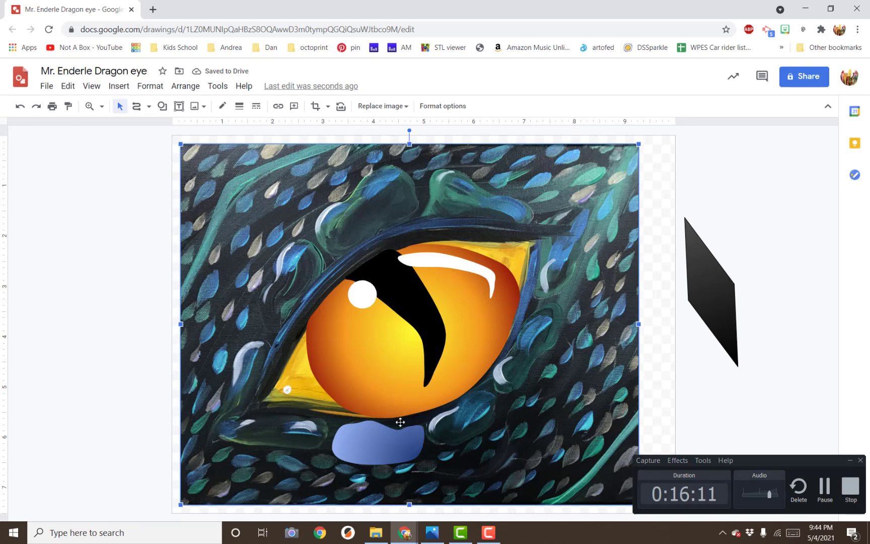
Duplicate the blue scale and move the copy to the right, beneath the eye's lower-right edge
{"action": "left_click", "coordinate": [386, 442]}
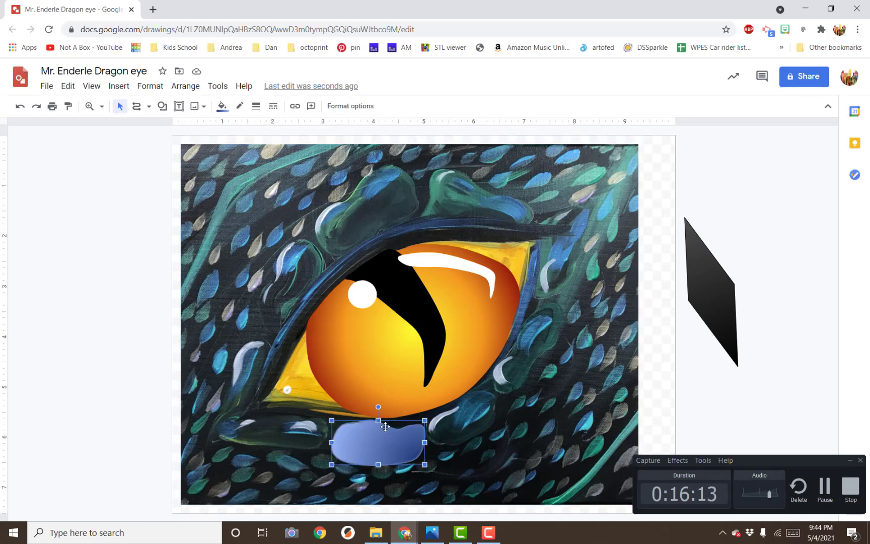
{"action": "left_click_drag", "start_coordinate": [386, 426], "coordinate": [394, 434]}
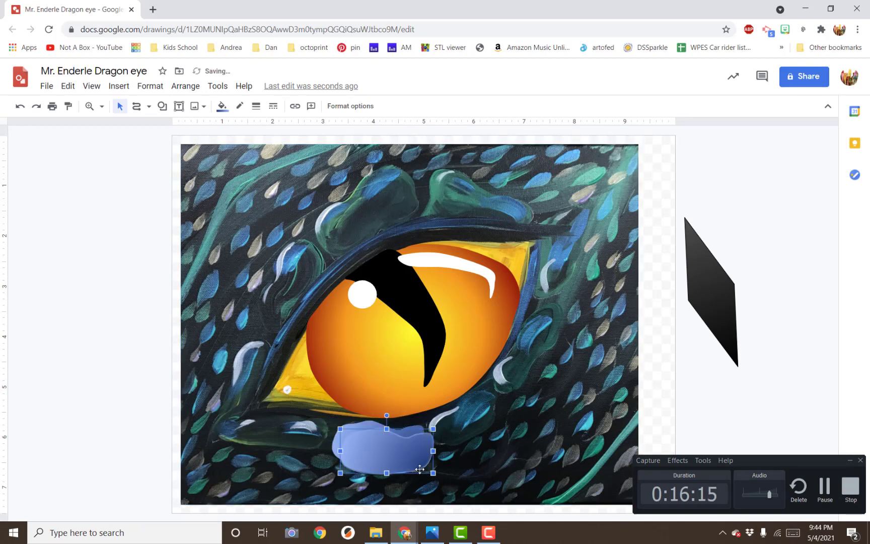
{"action": "left_click_drag", "start_coordinate": [429, 462], "coordinate": [533, 424]}
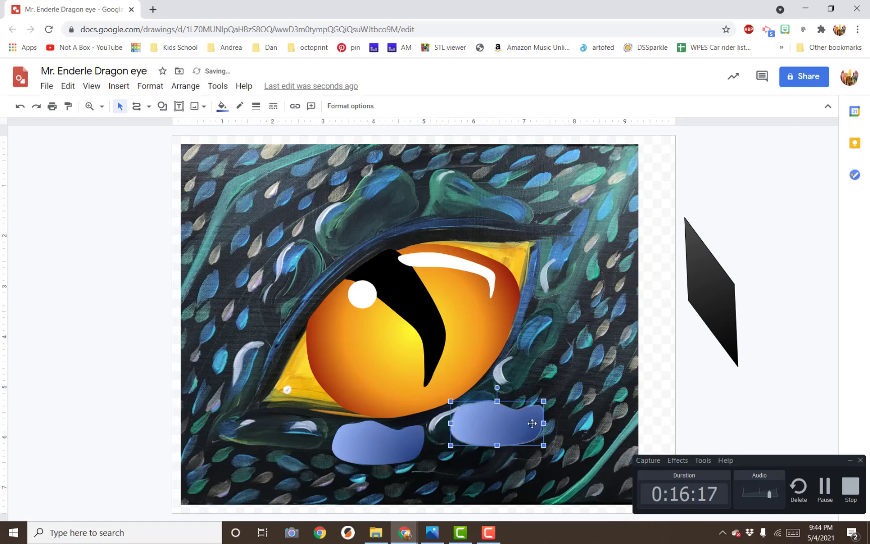
Rotate the copied scale counterclockwise to follow the eye's curve, narrow it to fit the reference scale, and deselect it
{"action": "left_click_drag", "start_coordinate": [497, 389], "coordinate": [470, 421]}
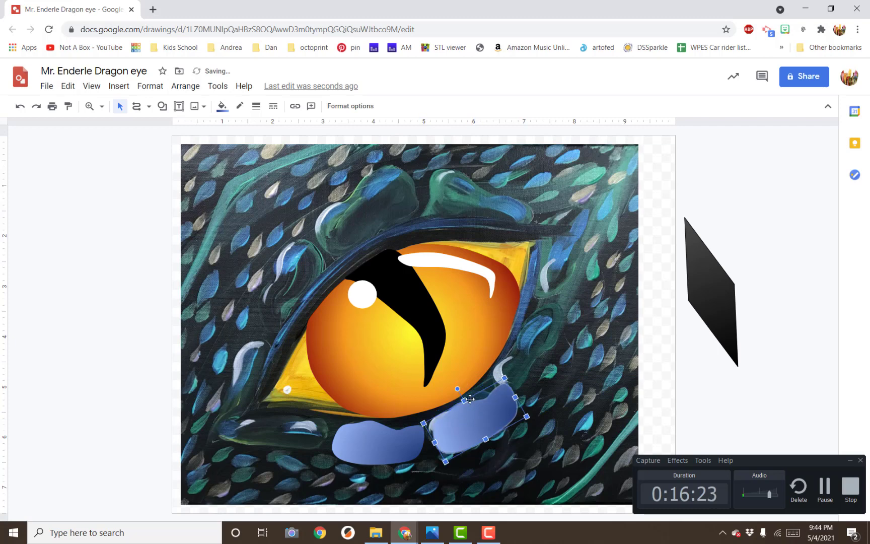
{"action": "left_click_drag", "start_coordinate": [515, 398], "coordinate": [494, 409]}
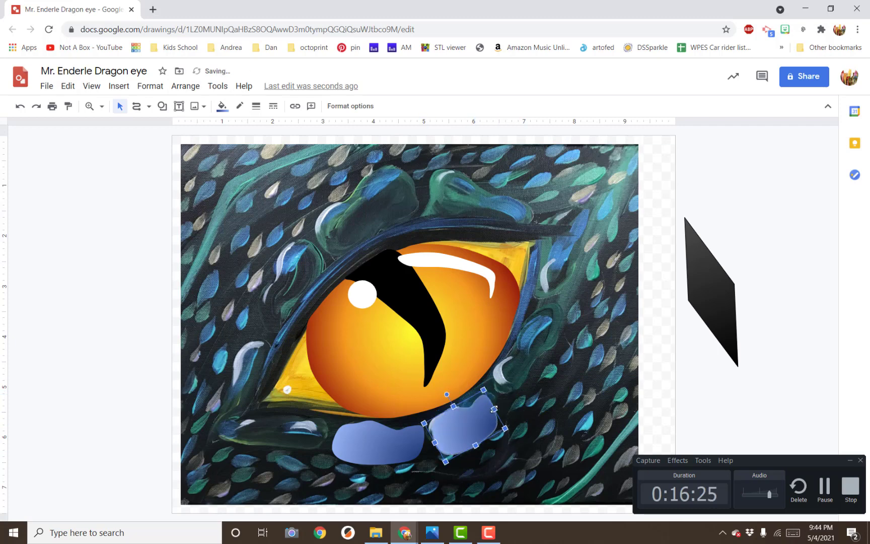
{"action": "left_click", "coordinate": [468, 423]}
{"action": "left_click", "coordinate": [527, 397]}
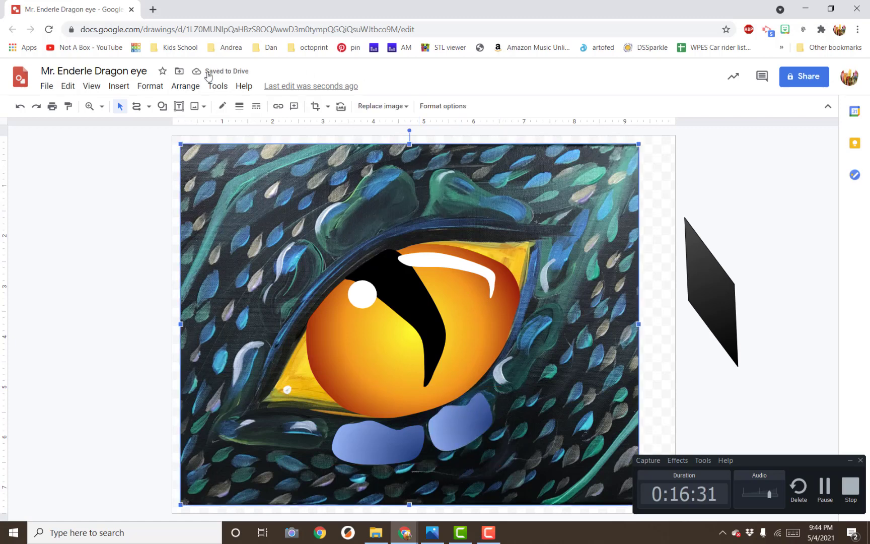
Trace the next scale up the eye's lower-right edge, about 1.1 inches wide, and fill it with the newest custom blue gradient
{"action": "left_click", "coordinate": [137, 106]}
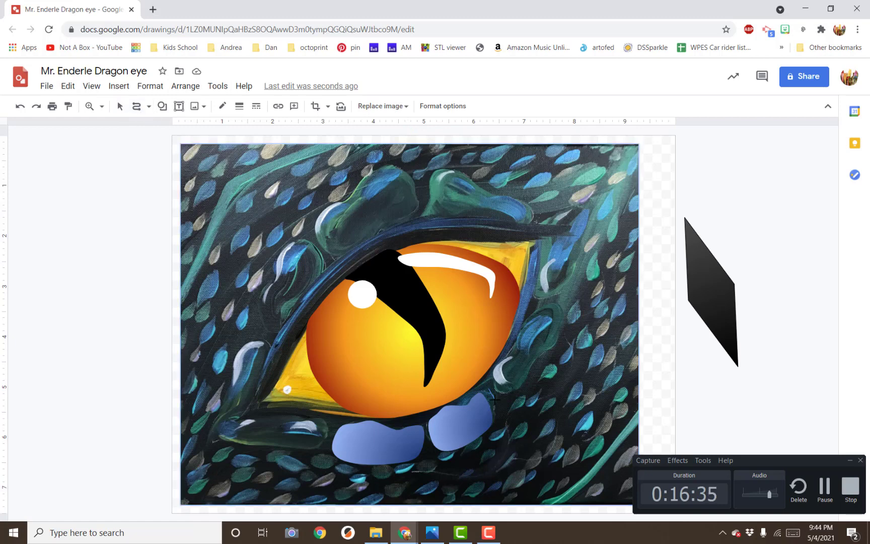
{"action": "mouse_move", "coordinate": [501, 401]}
{"action": "left_mouse_down"}
{"action": "mouse_move", "coordinate": [532, 376]}
{"action": "mouse_move", "coordinate": [542, 349]}
{"action": "mouse_move", "coordinate": [512, 346]}
{"action": "mouse_move", "coordinate": [488, 386]}
{"action": "left_mouse_up"}
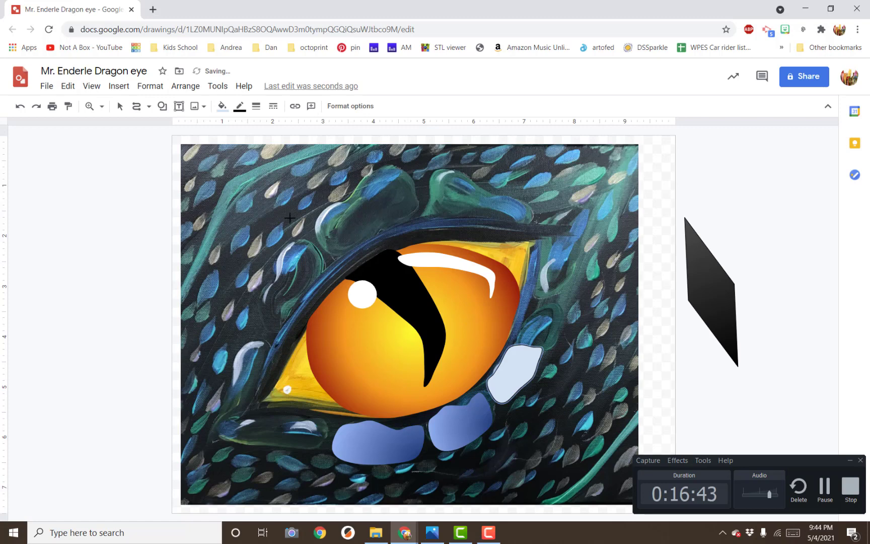
{"action": "left_click", "coordinate": [222, 107]}
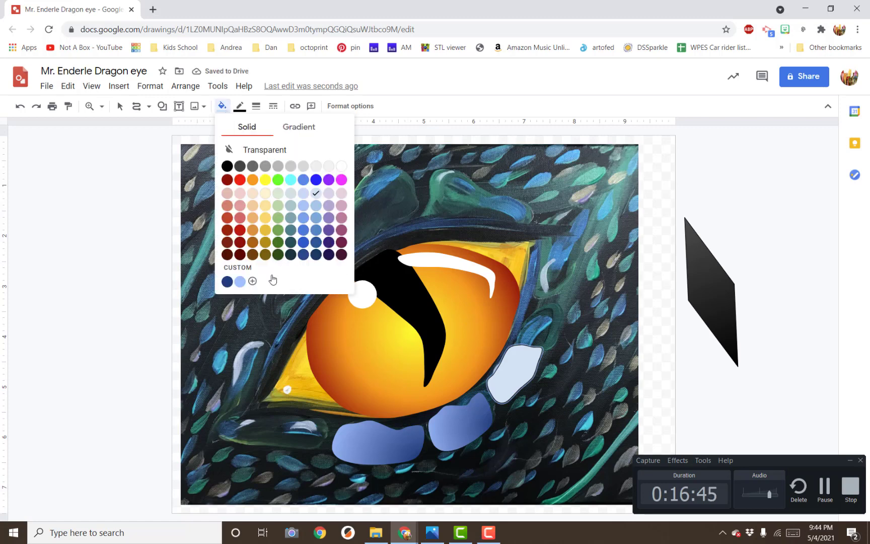
{"action": "left_click", "coordinate": [289, 126]}
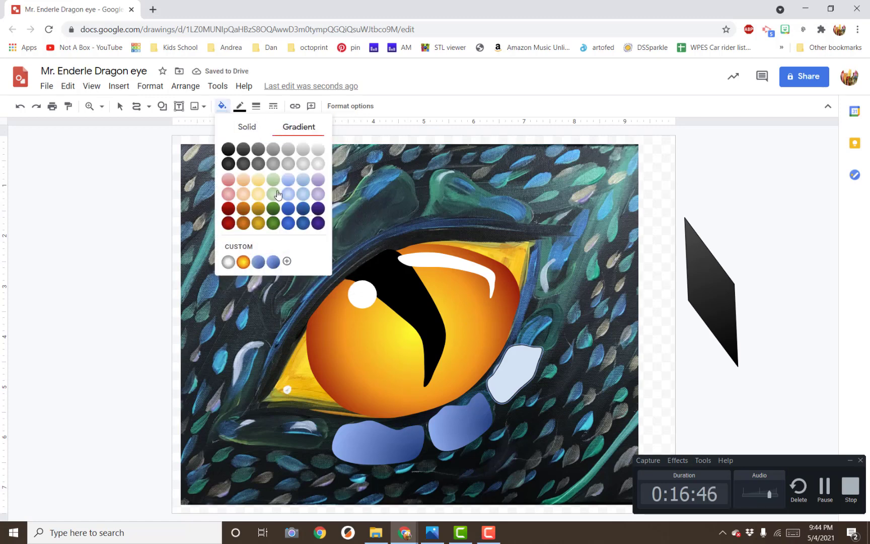
{"action": "left_click", "coordinate": [274, 261]}
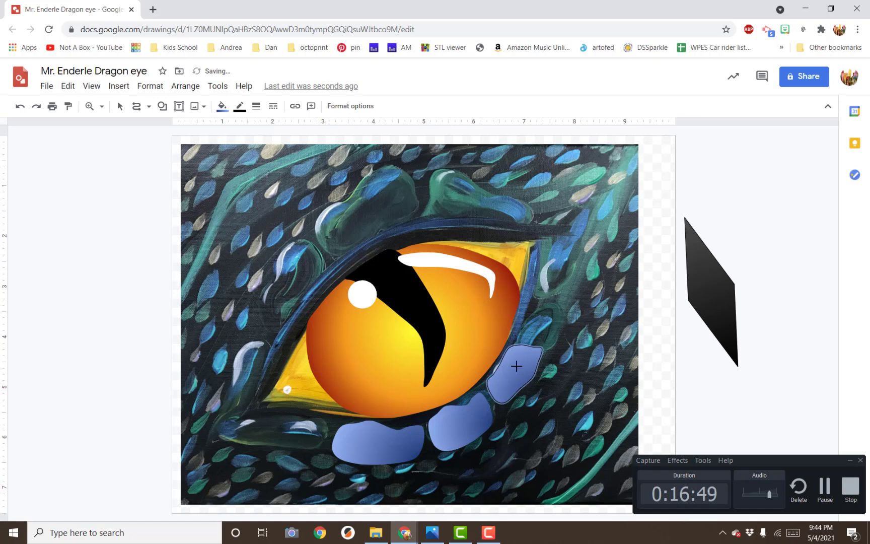
Give the newly traced scale at the eye's lower-right edge a transparent outline
{"action": "left_click", "coordinate": [239, 107]}
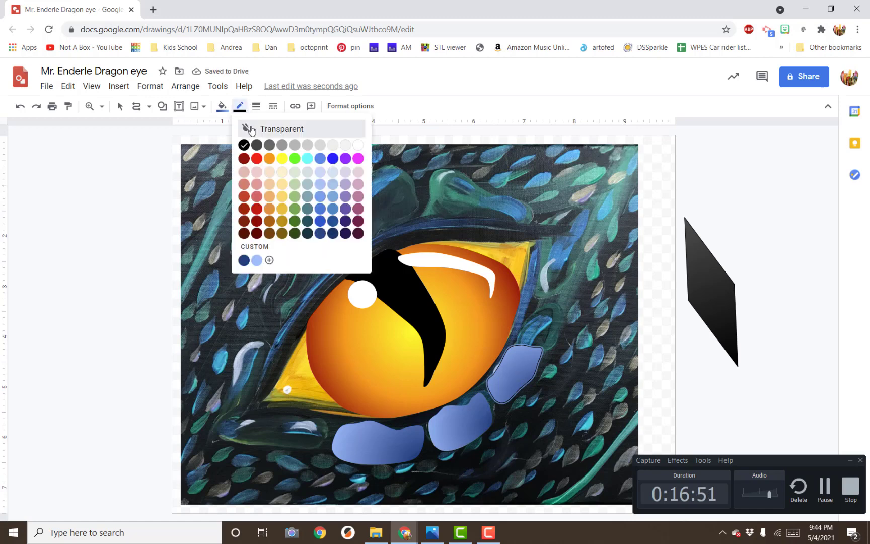
{"action": "left_click", "coordinate": [251, 130]}
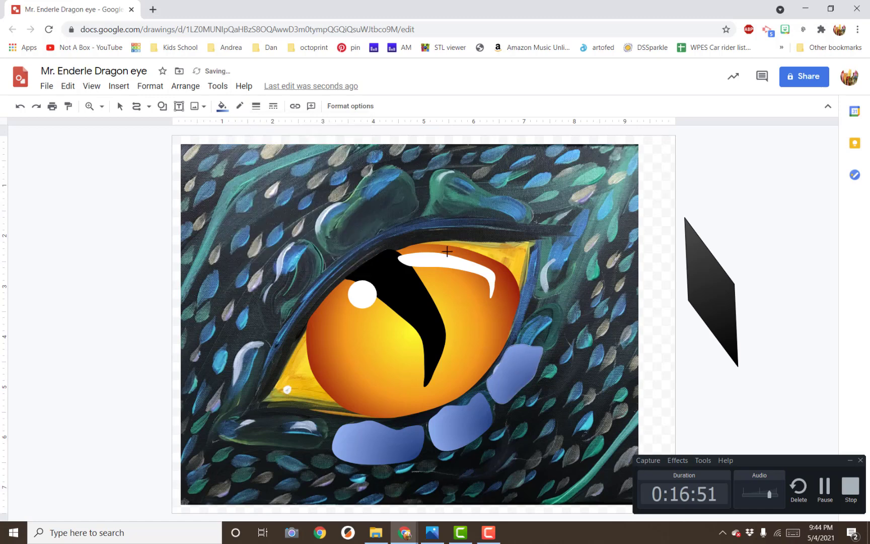
Trace the next scale beside the eye's right edge, about 0.8 inches wide, and give it a blue radial gradient with a dark center
{"action": "left_click", "coordinate": [516, 328]}
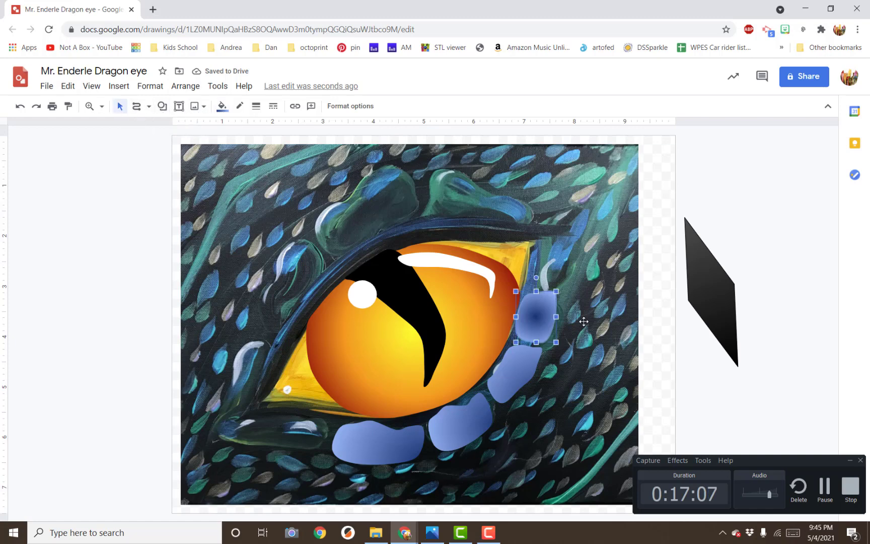
Fill the scale beside the eye's right edge with the newest custom blue linear gradient and deselect it
{"action": "left_click", "coordinate": [222, 106]}
{"action": "left_click", "coordinate": [274, 259]}
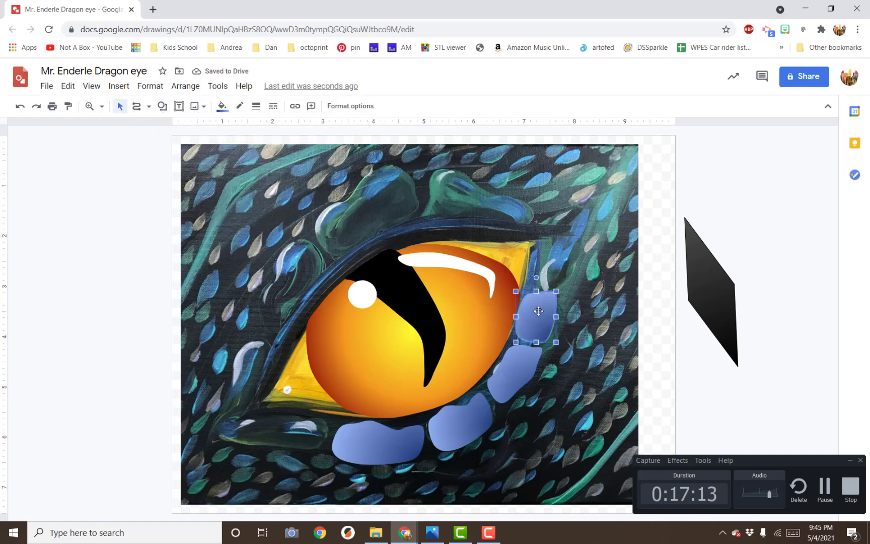
{"action": "left_click", "coordinate": [549, 267]}
Trace the next scale up at the eye's upper-right corner, about 0.7 inches wide and 1 inch tall
{"action": "left_click", "coordinate": [137, 106]}
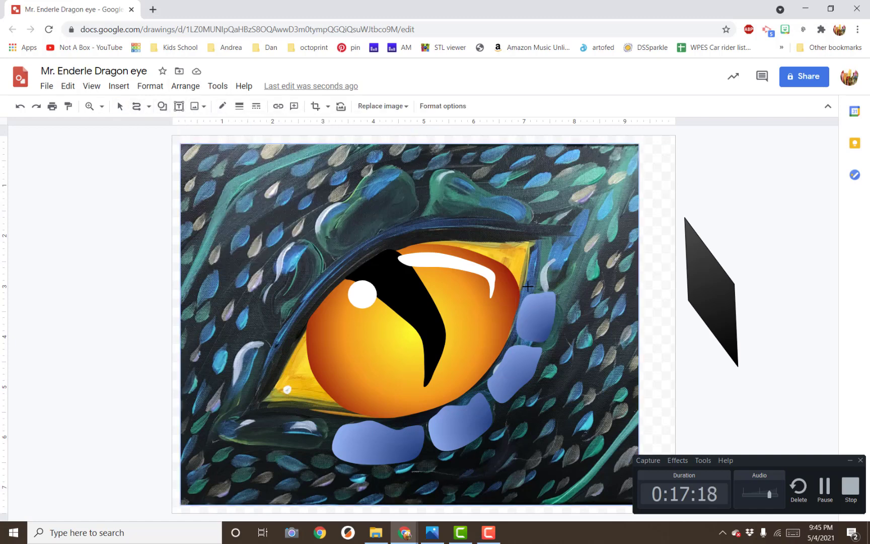
{"action": "left_click", "coordinate": [559, 284]}
{"action": "left_click", "coordinate": [565, 264]}
{"action": "left_click", "coordinate": [565, 240]}
{"action": "left_click", "coordinate": [539, 237]}
{"action": "left_click", "coordinate": [531, 288]}
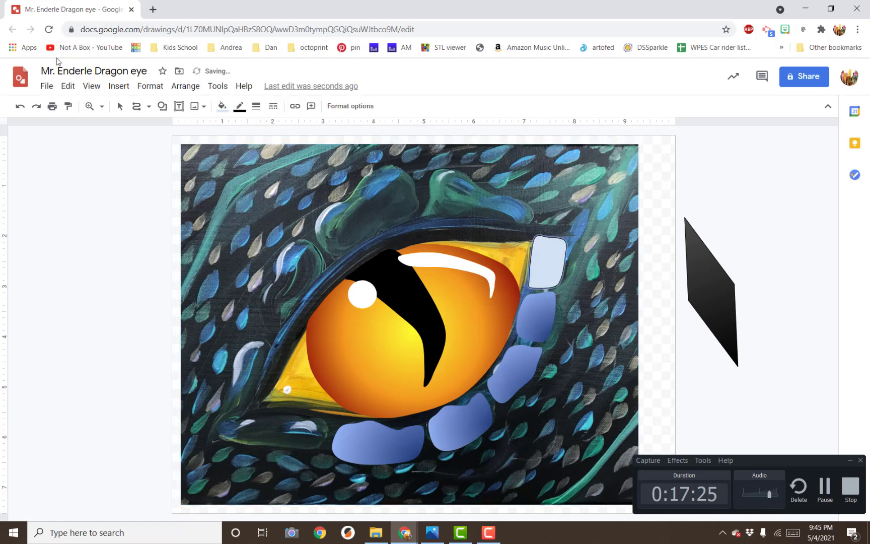
Give the upper-right corner scale the newest custom blue gradient fill and a transparent outline
{"action": "left_click", "coordinate": [222, 107]}
{"action": "left_click", "coordinate": [298, 126]}
{"action": "left_click", "coordinate": [274, 259]}
{"action": "left_click", "coordinate": [222, 106]}
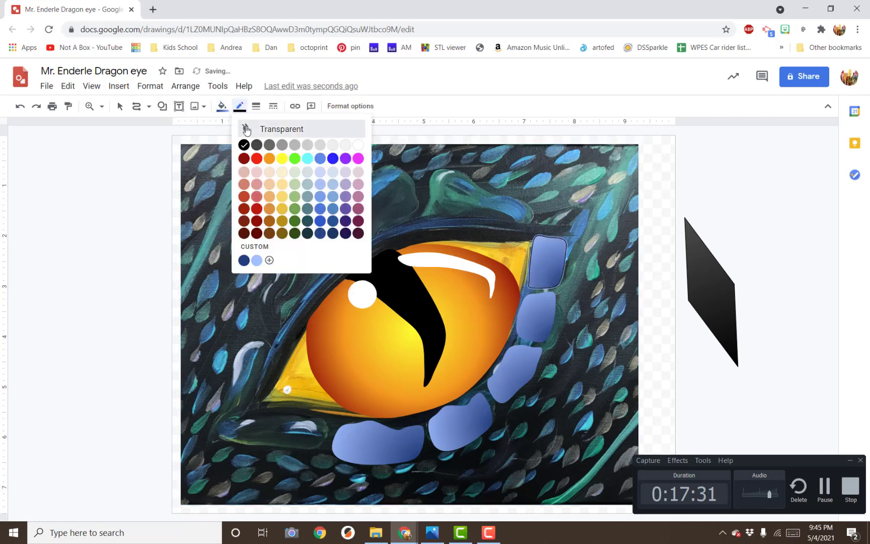
{"action": "left_click", "coordinate": [247, 259]}
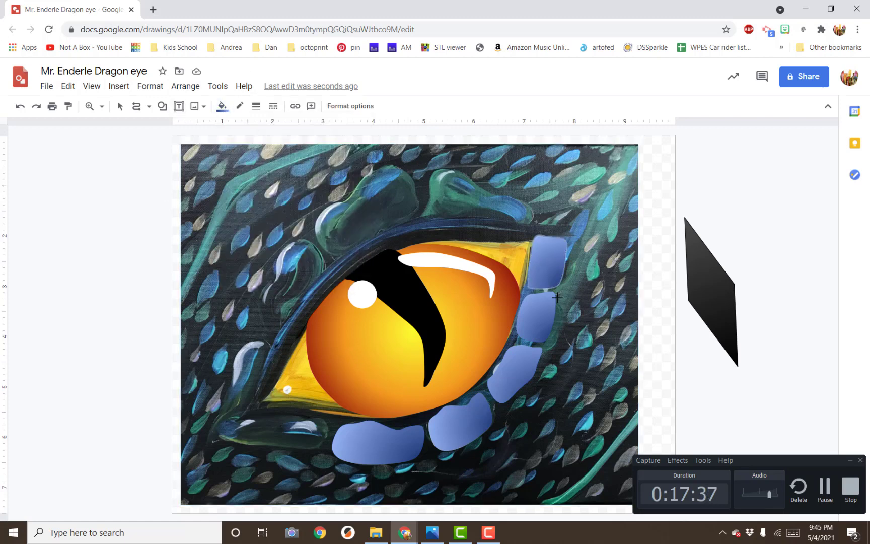
Copy the upper-right scale to below the eye's lower-left edge, rotate it to lie lengthwise, and fit it over the reference scale
{"action": "key", "text": "ctrl+z"}
{"action": "key", "text": "ctrl+v"}
{"action": "left_click_drag", "start_coordinate": [556, 273], "coordinate": [301, 429]}
{"action": "left_click_drag", "start_coordinate": [300, 389], "coordinate": [341, 430]}
{"action": "left_click_drag", "start_coordinate": [274, 429], "coordinate": [294, 437]}
{"action": "left_click", "coordinate": [577, 415]}
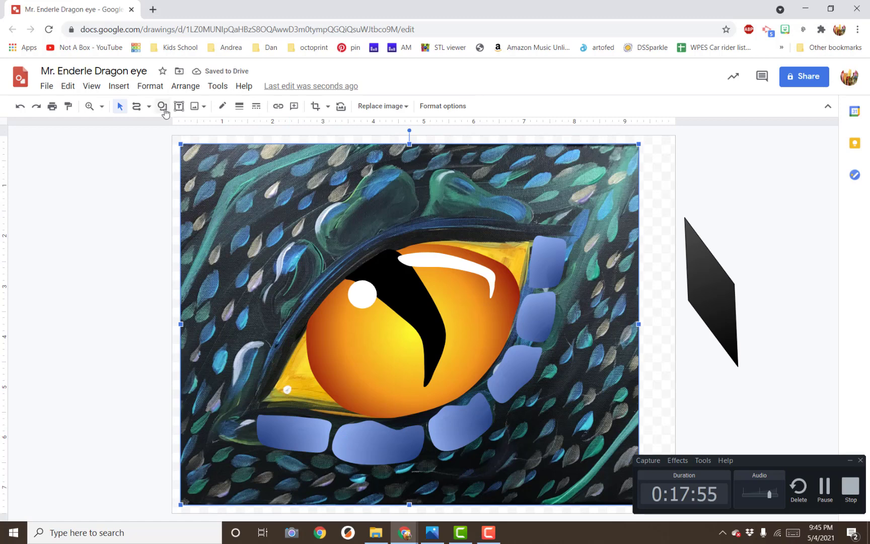
Trace a small scale about 0.5 inches wide at the eye's lower-left corner
{"action": "left_click", "coordinate": [136, 106]}
{"action": "left_click_drag", "start_coordinate": [251, 417], "coordinate": [232, 439]}
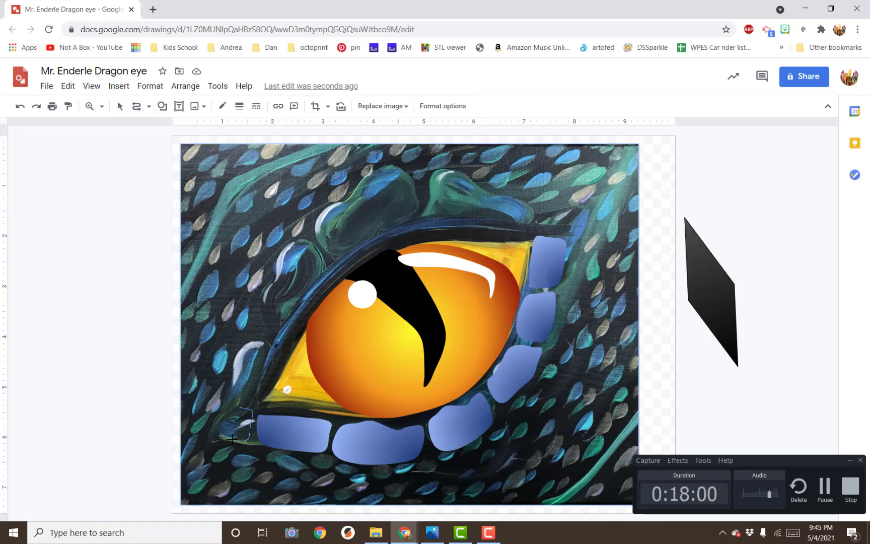
{"action": "left_click", "coordinate": [240, 407]}
Give the small lower-left corner scale the newest custom blue gradient fill and a transparent outline, then deselect it
{"action": "left_click", "coordinate": [222, 107]}
{"action": "left_click", "coordinate": [309, 127]}
{"action": "left_click", "coordinate": [274, 261]}
{"action": "left_click", "coordinate": [239, 107]}
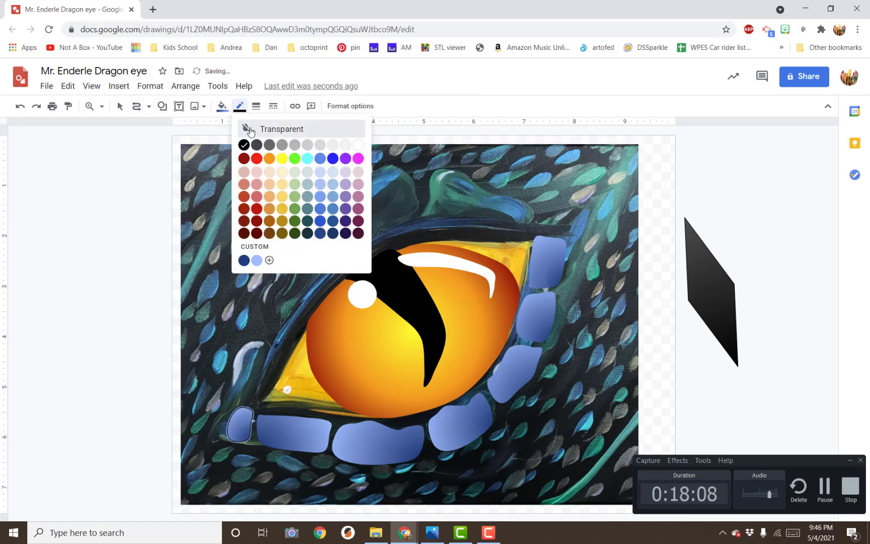
{"action": "left_click", "coordinate": [250, 129]}
{"action": "left_click", "coordinate": [163, 202]}
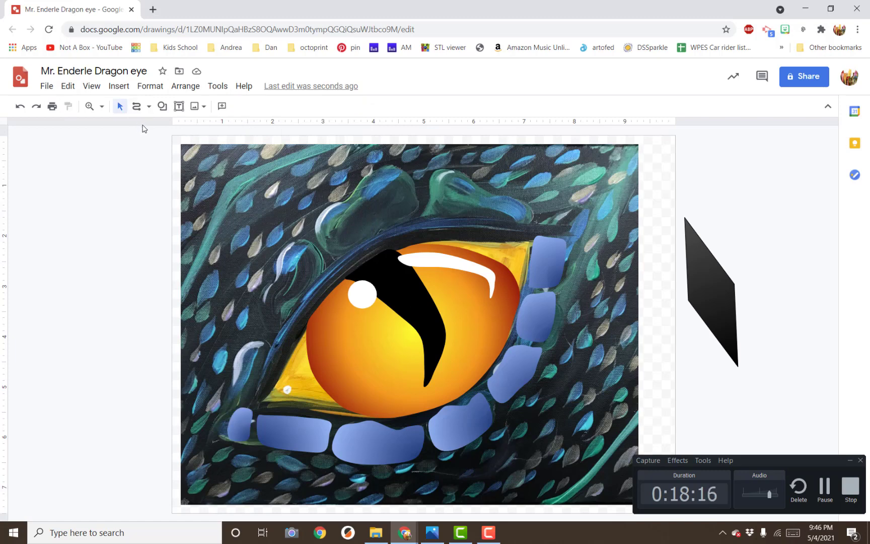
Trace the upper eyelid as a curved band about 6.5 inches wide from the eye's lower-left corner to its upper-right tip
{"action": "left_click", "coordinate": [137, 111]}
{"action": "left_click", "coordinate": [261, 405]}
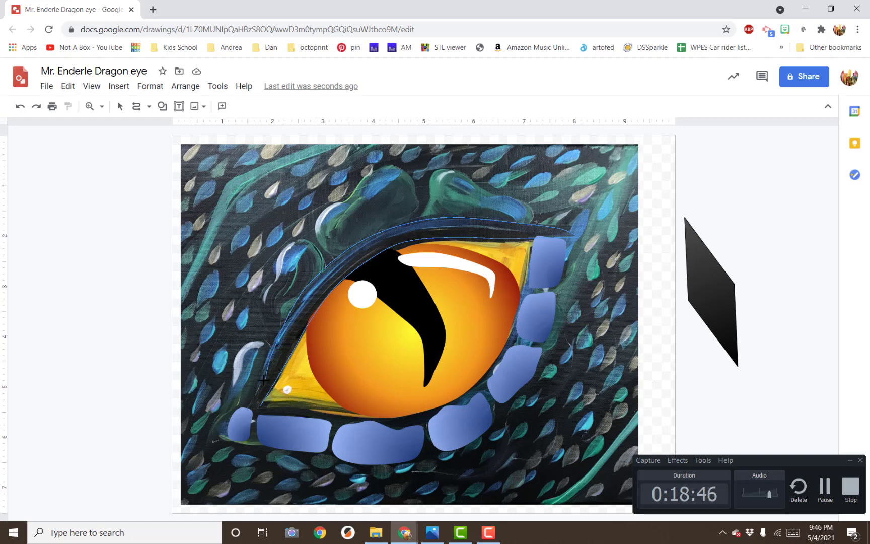
{"action": "left_click", "coordinate": [256, 404]}
Fill the upper eyelid with a custom linear gradient at 90° from very dark blue to dark purple, and deselect it
{"action": "left_click", "coordinate": [222, 106]}
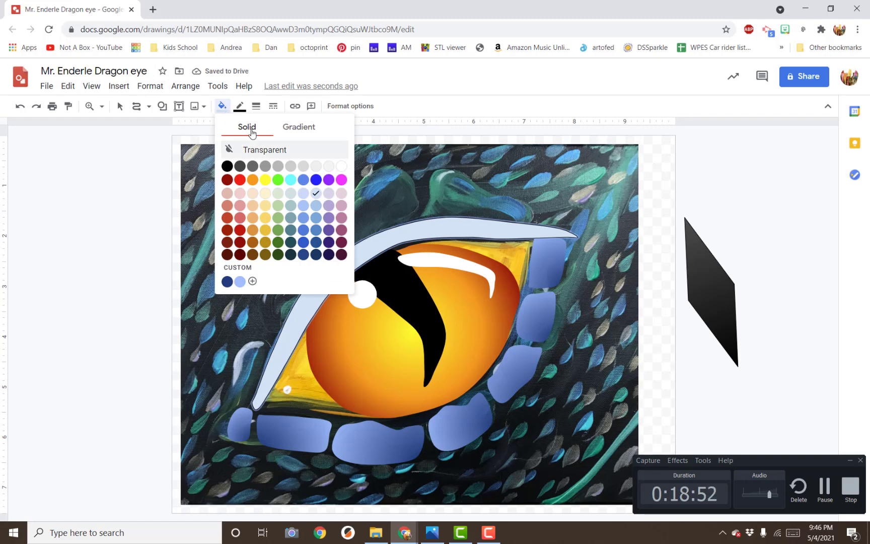
{"action": "left_click", "coordinate": [289, 131]}
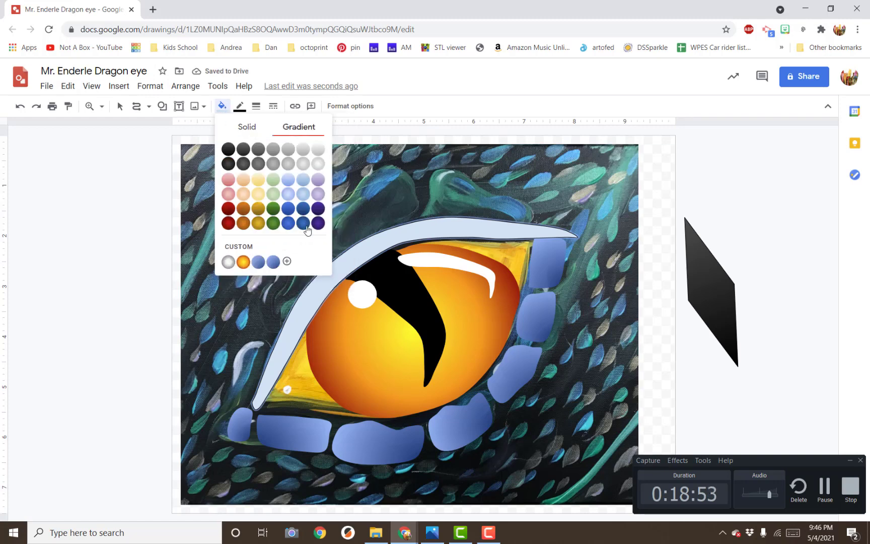
{"action": "left_click", "coordinate": [288, 258]}
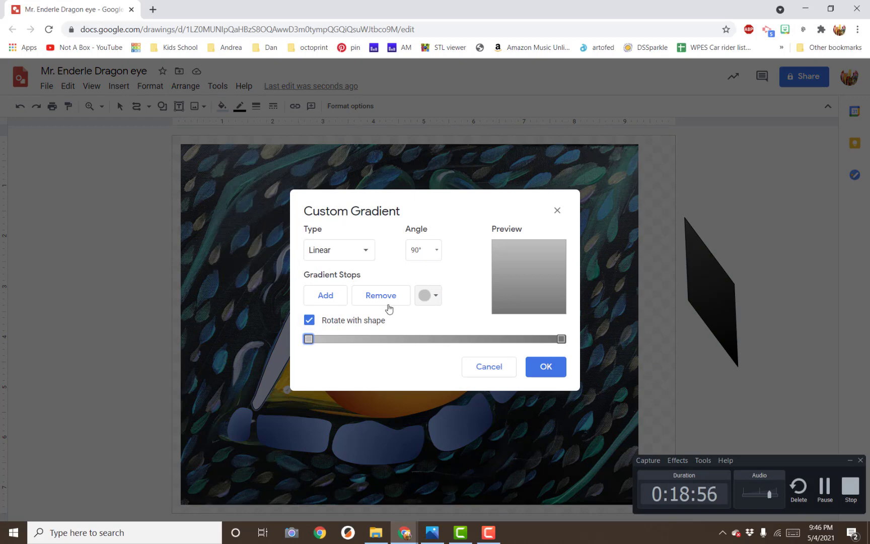
{"action": "left_click", "coordinate": [428, 296]}
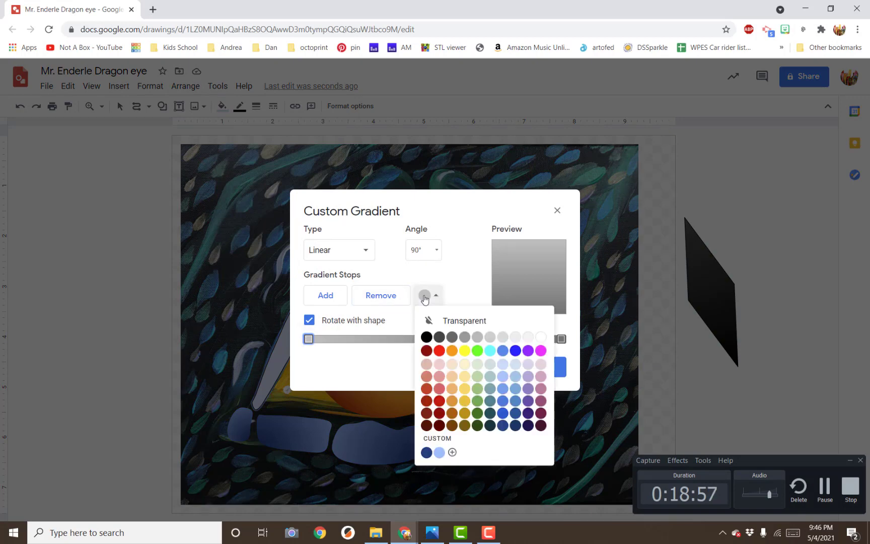
{"action": "left_click", "coordinate": [515, 426]}
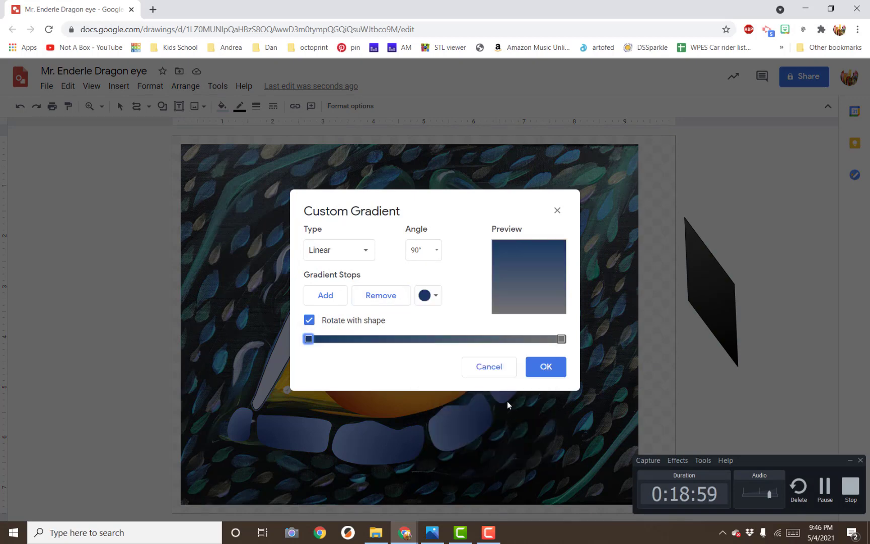
{"action": "left_click", "coordinate": [561, 339]}
{"action": "left_click", "coordinate": [425, 295]}
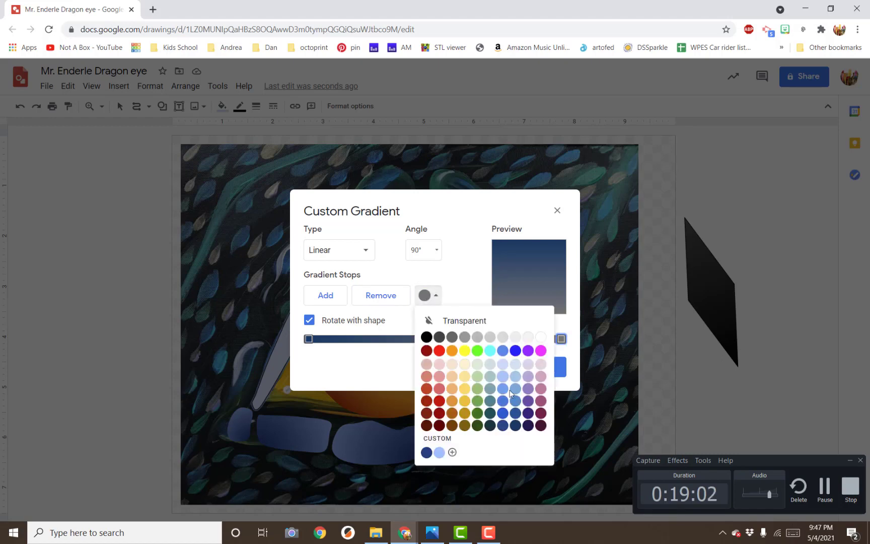
{"action": "left_click", "coordinate": [528, 416]}
{"action": "left_click", "coordinate": [556, 367]}
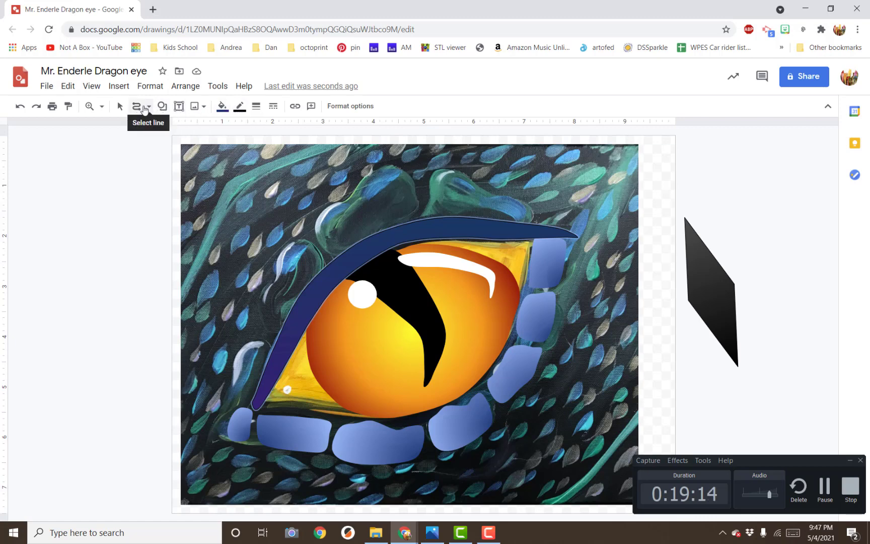
{"action": "left_click", "coordinate": [120, 105]}
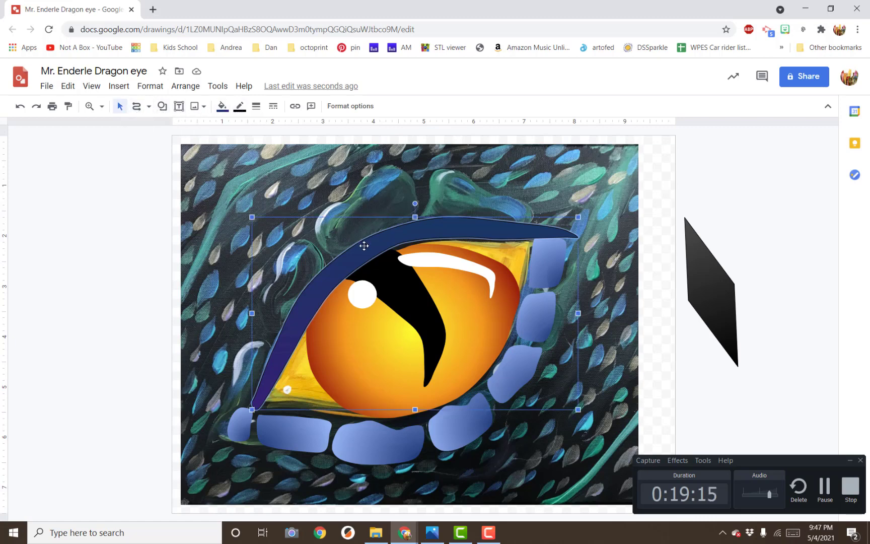
{"action": "left_click", "coordinate": [120, 106]}
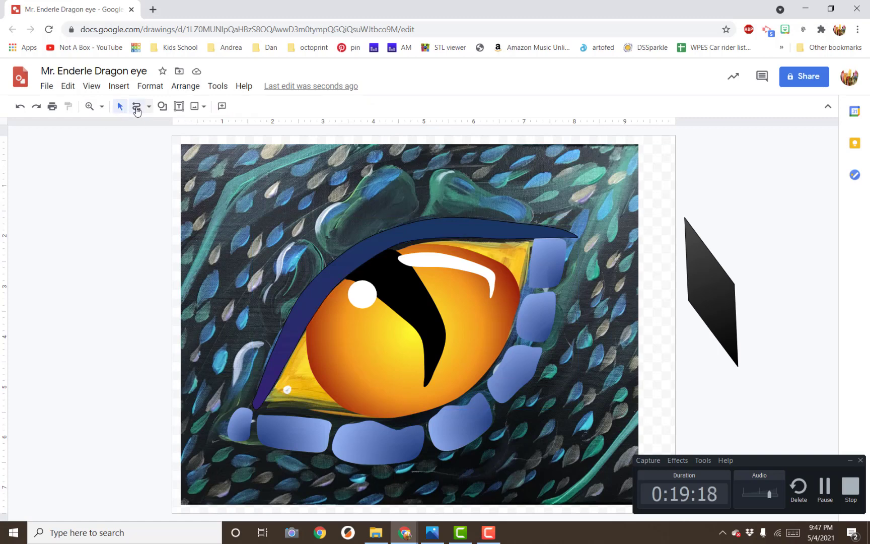
Trace a thin crease about 1.8 inches wide along the middle of the upper eyelid and fill it dark gray
{"action": "mouse_move", "coordinate": [371, 249]}
{"action": "left_mouse_down"}
{"action": "mouse_move", "coordinate": [404, 232]}
{"action": "mouse_move", "coordinate": [457, 226]}
{"action": "mouse_move", "coordinate": [371, 247]}
{"action": "left_mouse_up"}
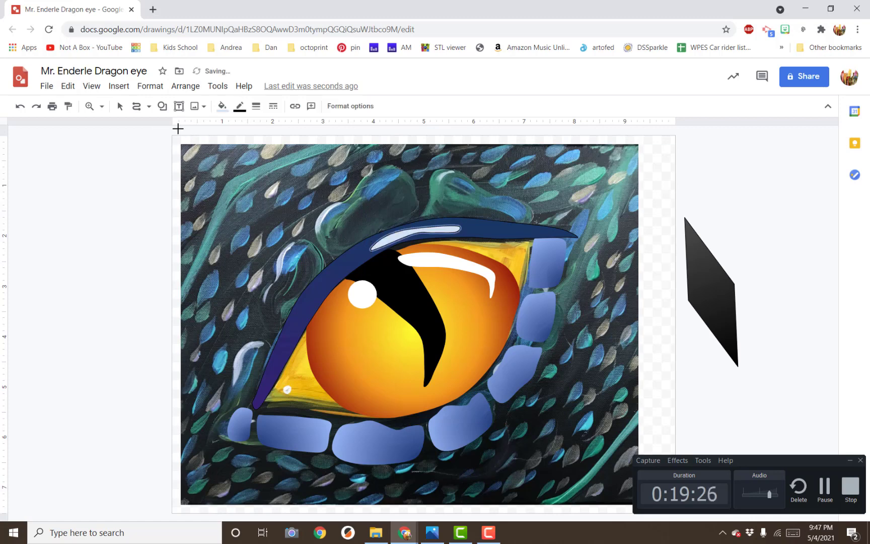
{"action": "left_click", "coordinate": [119, 106]}
{"action": "left_click", "coordinate": [222, 106]}
{"action": "left_click", "coordinate": [240, 166]}
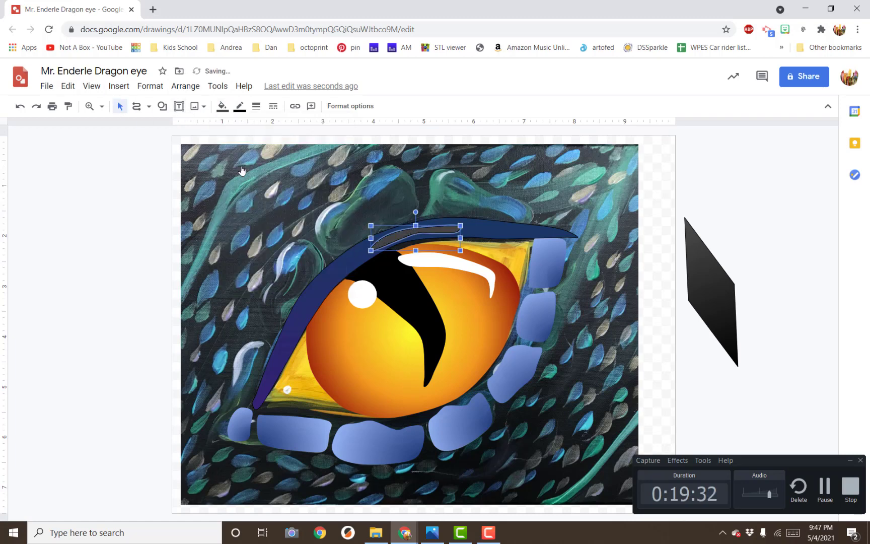
Give the eyelid crease a transparent outline, try a black fill, and settle on the darkest purple fill
{"action": "left_click", "coordinate": [240, 107]}
{"action": "left_click", "coordinate": [240, 106]}
{"action": "left_click", "coordinate": [227, 108]}
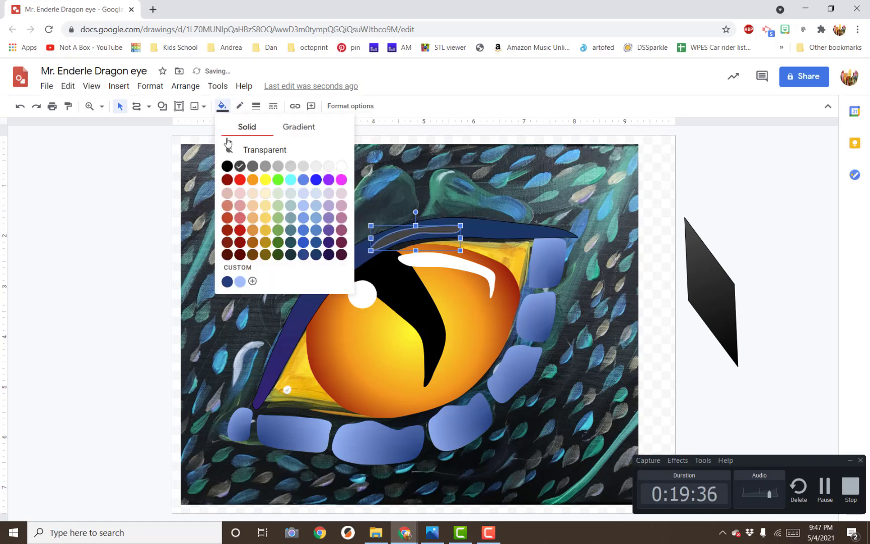
{"action": "left_click", "coordinate": [228, 165]}
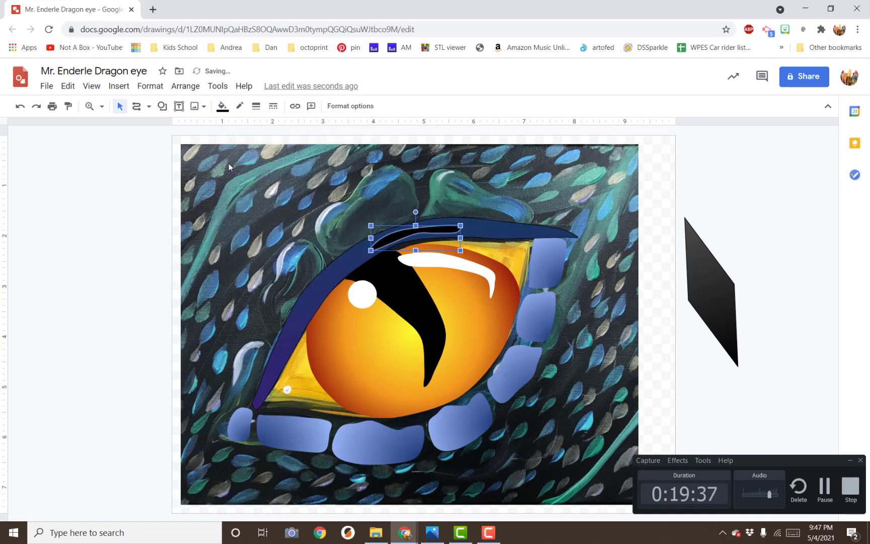
{"action": "left_click", "coordinate": [225, 110]}
{"action": "left_click", "coordinate": [327, 257]}
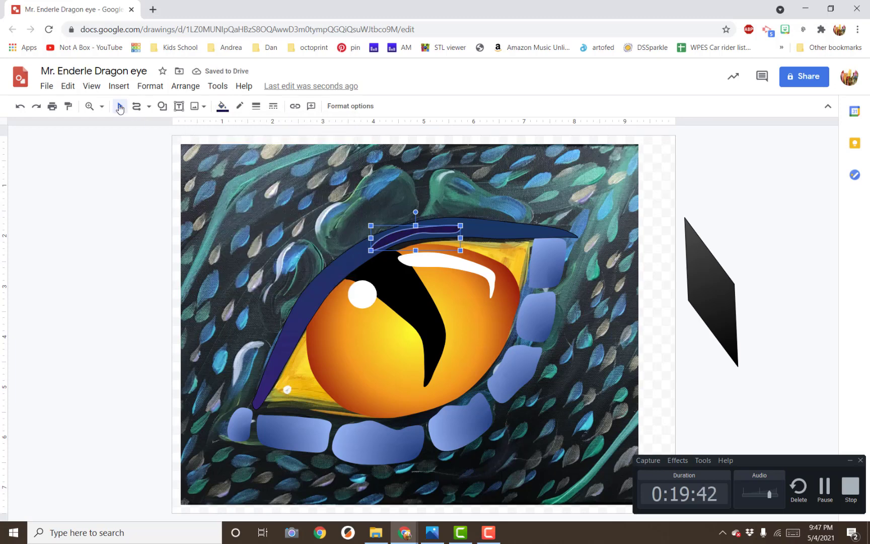
{"action": "left_click", "coordinate": [140, 177]}
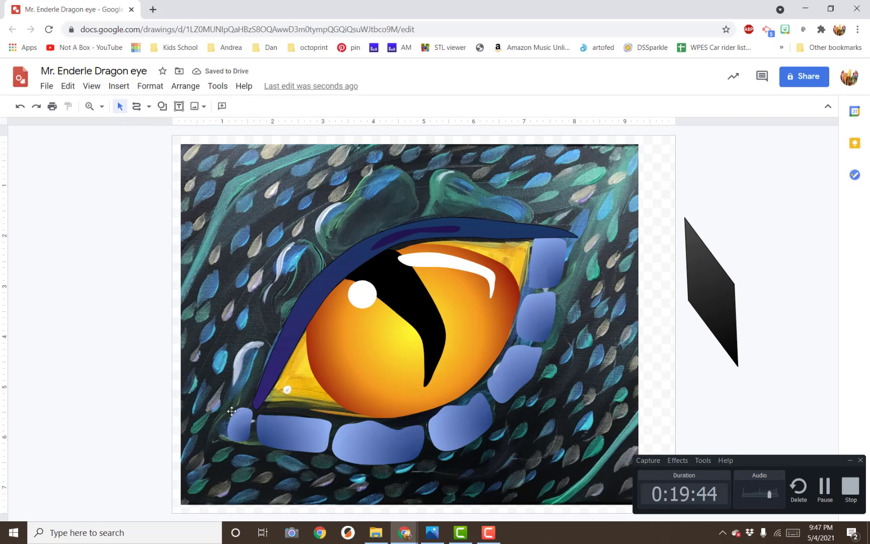
Duplicate the long lower-left scale, move the copy above the eyelid's upper-left curve, and rotate it to follow the curve
{"action": "left_click", "coordinate": [307, 436]}
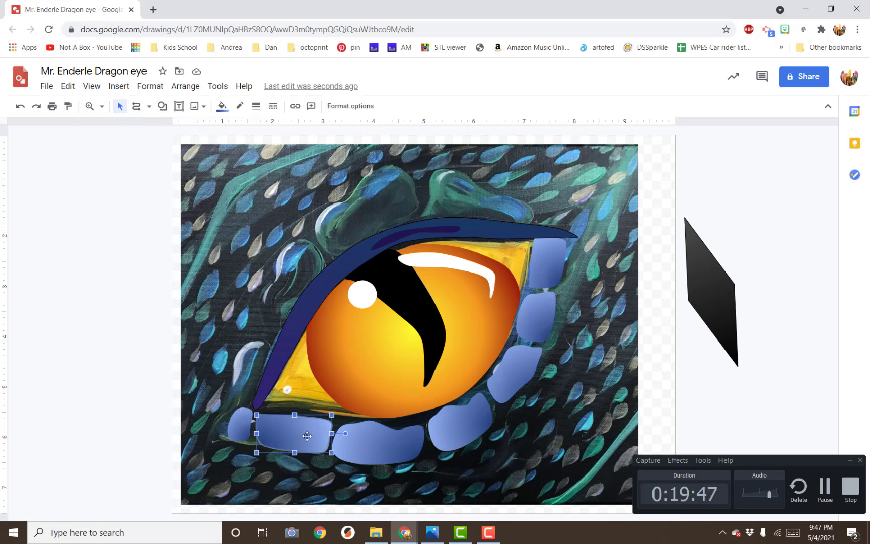
{"action": "left_click", "coordinate": [68, 86]}
{"action": "left_click", "coordinate": [109, 241]}
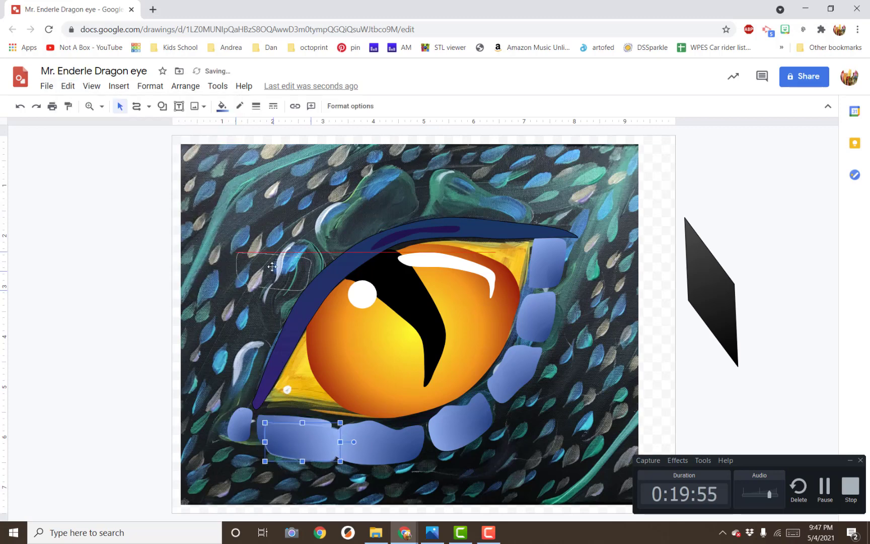
{"action": "left_click_drag", "start_coordinate": [272, 267], "coordinate": [280, 264]}
{"action": "left_click_drag", "start_coordinate": [334, 269], "coordinate": [250, 309]}
{"action": "left_click_drag", "start_coordinate": [285, 264], "coordinate": [316, 268]}
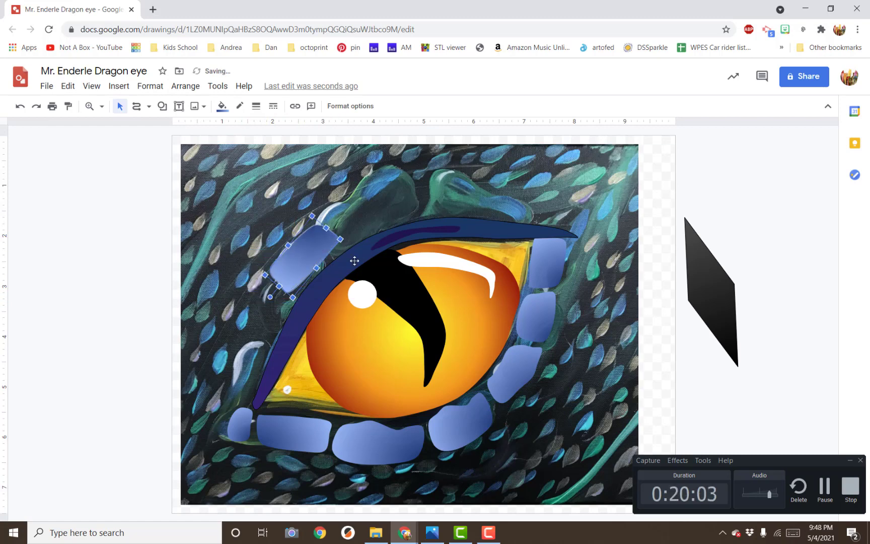
Trace a large scale about 1.6 inches wide above the left part of the upper eyelid
{"action": "left_click", "coordinate": [148, 106]}
{"action": "left_click", "coordinate": [136, 200]}
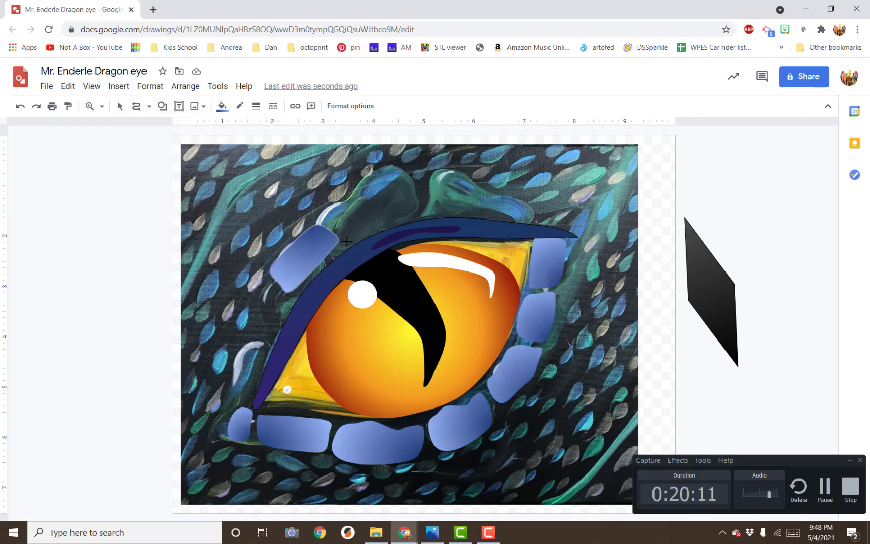
{"action": "left_click", "coordinate": [418, 206]}
{"action": "left_click", "coordinate": [410, 169]}
{"action": "left_click", "coordinate": [346, 239]}
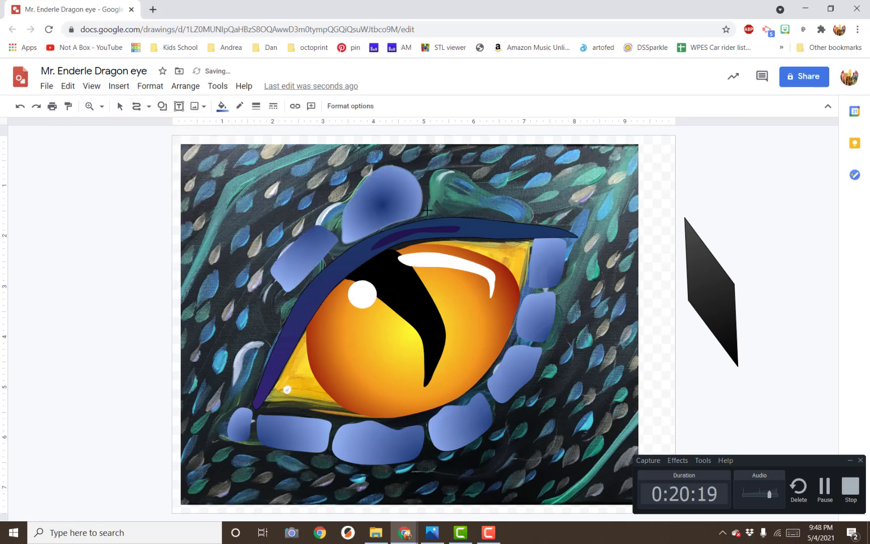
Trace a scale about 1.2 inches wide above the middle of the upper eyelid, beside the large scale
{"action": "left_click", "coordinate": [428, 210]}
{"action": "left_click", "coordinate": [431, 173]}
{"action": "left_click", "coordinate": [486, 177]}
{"action": "left_click", "coordinate": [484, 207]}
{"action": "left_click", "coordinate": [428, 213]}
Trace the next scale along the top of the eyelid toward its right end, about 1.2 inches wide
{"action": "left_click", "coordinate": [542, 187]}
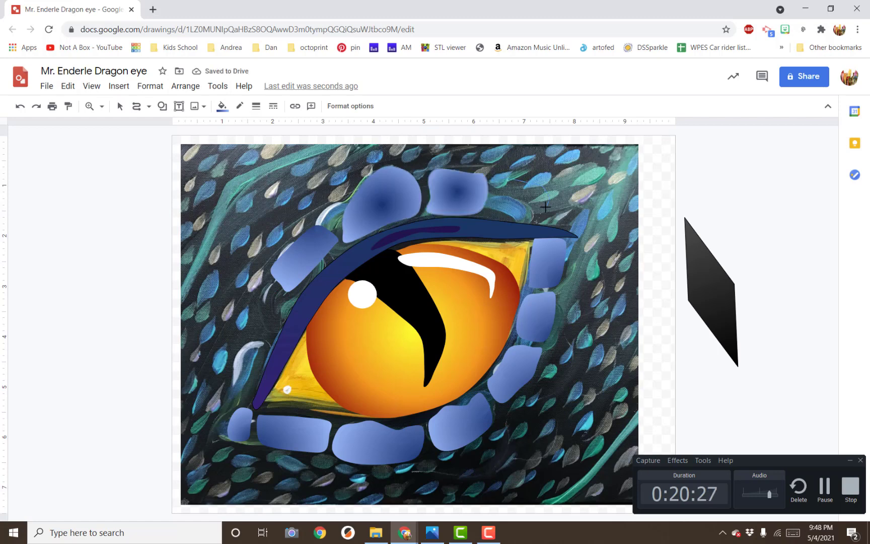
{"action": "left_click", "coordinate": [544, 218]}
{"action": "left_click", "coordinate": [492, 210]}
{"action": "left_click", "coordinate": [497, 179]}
{"action": "left_click", "coordinate": [540, 188]}
Trace a small scale about 0.7 inches wide above the eyelid's right tip to end the upper row
{"action": "left_click", "coordinate": [581, 194]}
{"action": "left_click", "coordinate": [583, 217]}
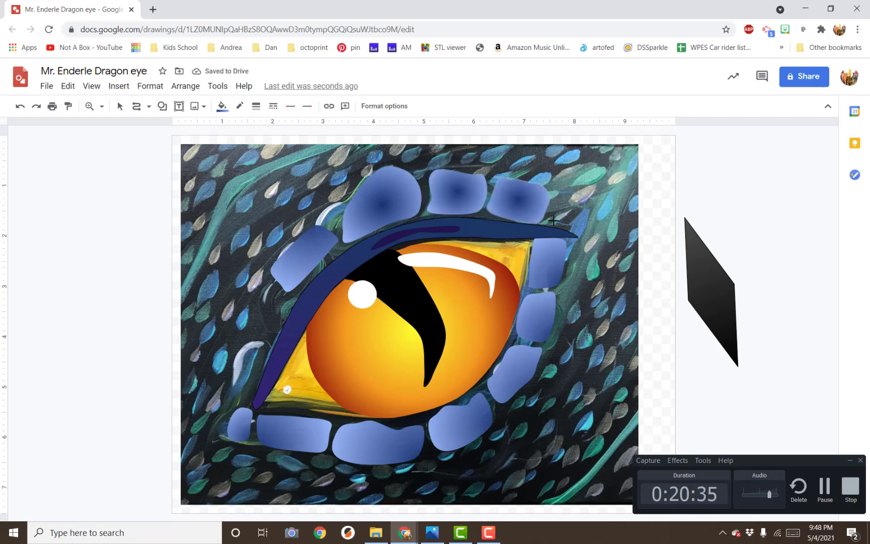
{"action": "left_click", "coordinate": [554, 222]}
{"action": "left_click", "coordinate": [558, 194]}
{"action": "left_click", "coordinate": [581, 194]}
Delete the rotated scale copy at the eyelid's upper-left curve
{"action": "left_click", "coordinate": [120, 107]}
{"action": "left_click", "coordinate": [319, 240]}
{"action": "key", "text": "Delete"}
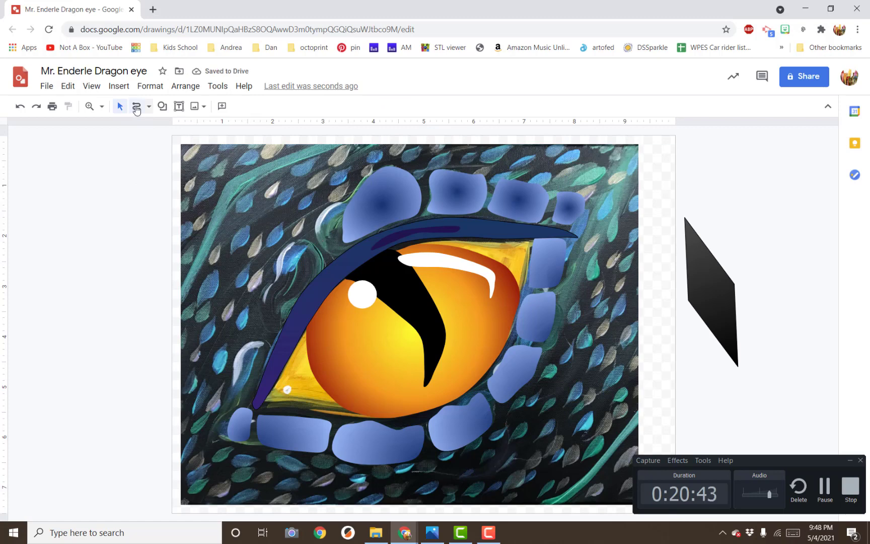
Trace a replacement scale about 1.1 inches wide along the eyelid's upper-left curve, beside the large top scale
{"action": "left_click", "coordinate": [136, 106]}
{"action": "left_click", "coordinate": [339, 246]}
{"action": "left_click", "coordinate": [335, 209]}
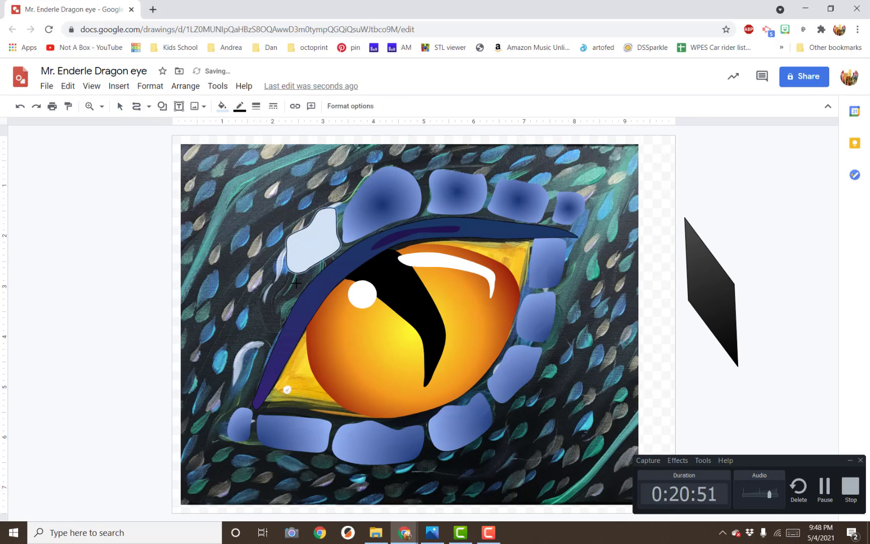
Trace the next scale down the eyelid's left side, about 0.9 inches wide
{"action": "left_click", "coordinate": [296, 284]}
{"action": "left_click", "coordinate": [273, 328]}
{"action": "left_click", "coordinate": [252, 315]}
{"action": "left_click", "coordinate": [270, 270]}
{"action": "left_click", "coordinate": [296, 284]}
{"action": "left_click", "coordinate": [265, 347]}
{"action": "left_click", "coordinate": [245, 391]}
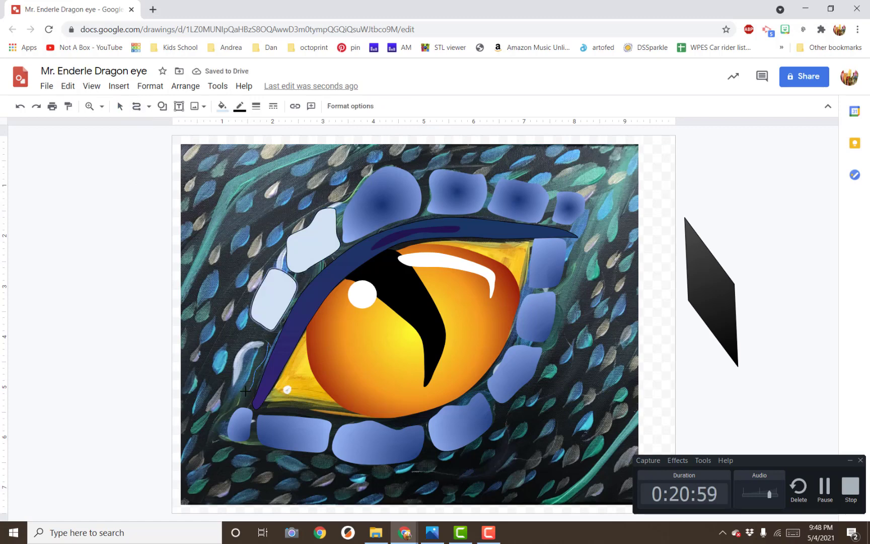
{"action": "left_click", "coordinate": [221, 372]}
{"action": "left_click", "coordinate": [242, 329]}
{"action": "left_click", "coordinate": [265, 347]}
{"action": "key", "text": "ctrl+z"}
Trace the third scale down the eyelid's left side, about 0.9 inches wide and 1.2 inches tall
{"action": "left_click", "coordinate": [249, 330]}
{"action": "left_click", "coordinate": [268, 348]}
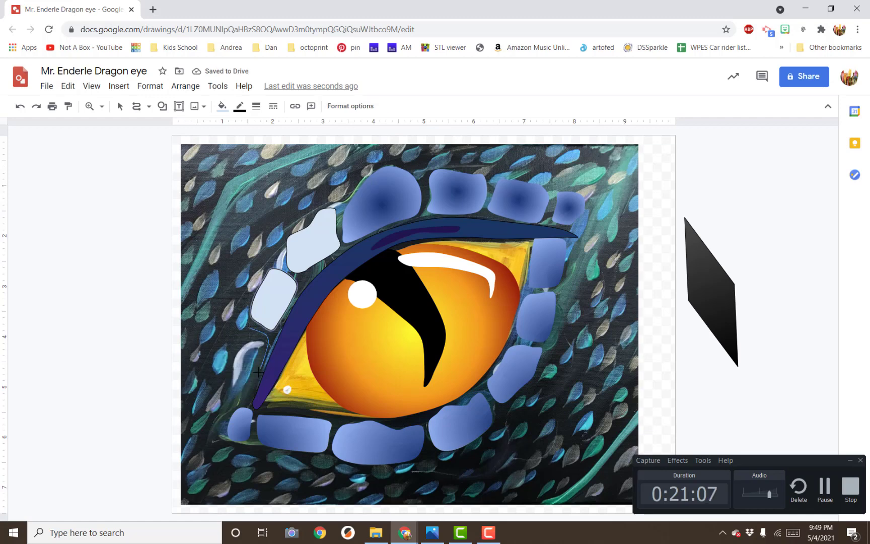
{"action": "left_click", "coordinate": [222, 370]}
{"action": "left_click", "coordinate": [249, 329]}
{"action": "left_click", "coordinate": [243, 395]}
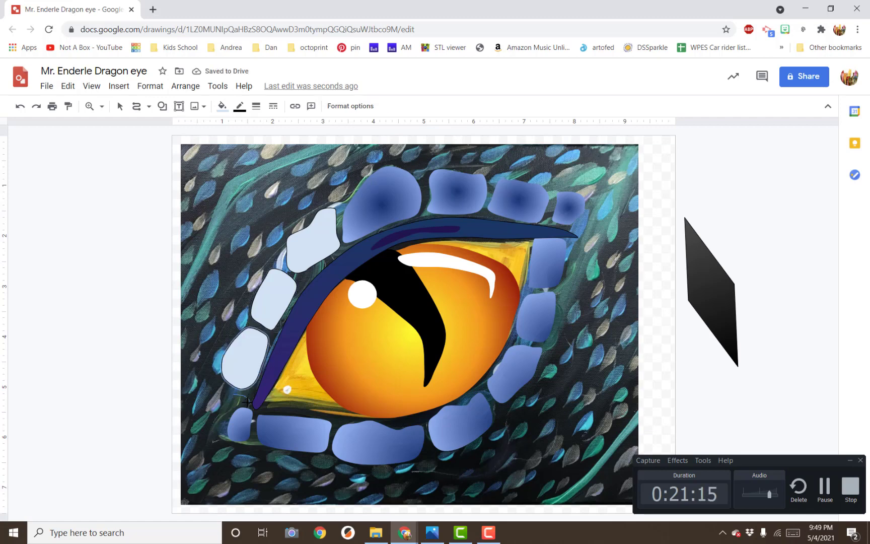
Trace a small scale about 0.7 inches wide beside the eyelid's lower-left tip to close the ring of scales
{"action": "double_click", "coordinate": [248, 403]}
{"action": "key", "text": "ctrl+z"}
{"action": "left_click", "coordinate": [242, 405]}
{"action": "left_click", "coordinate": [250, 402]}
{"action": "double_click", "coordinate": [218, 399]}
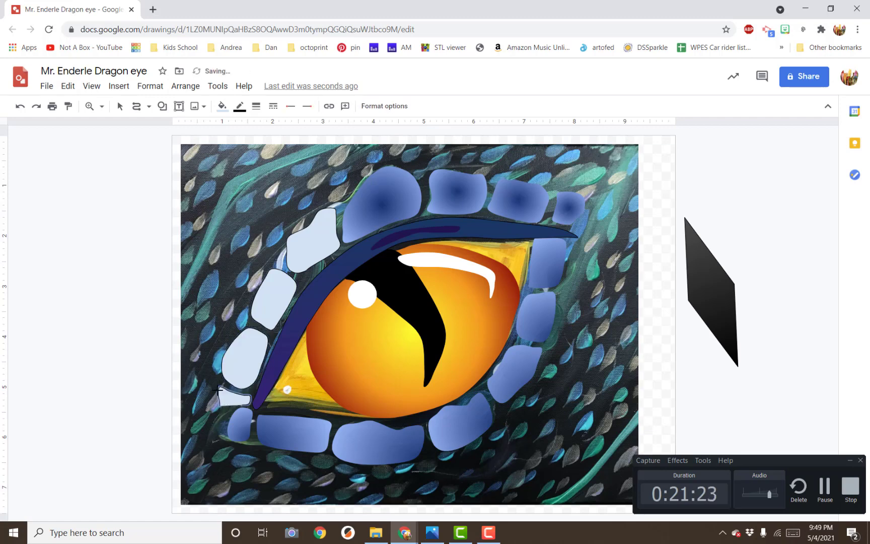
Select all eight scales along the eyelid's outer edge and open a new custom gradient fill for them
{"action": "left_click", "coordinate": [254, 355], "text": "shift"}
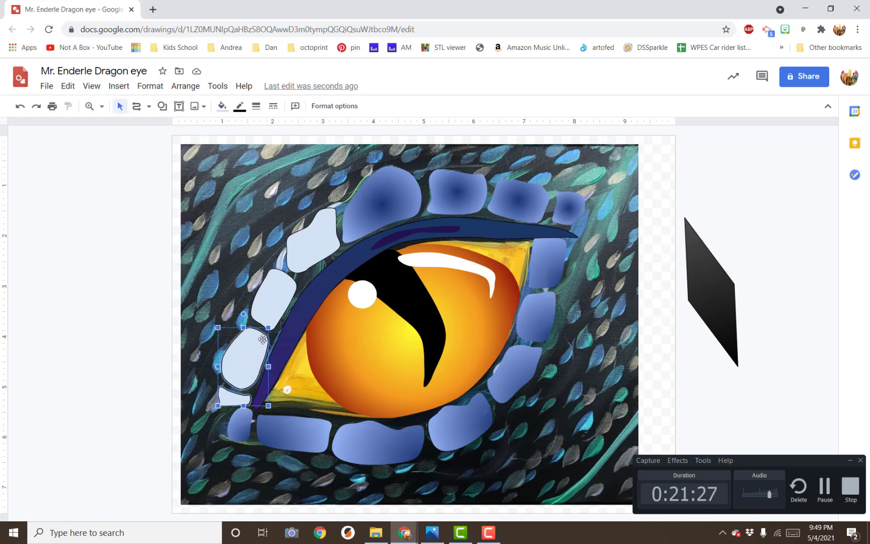
{"action": "left_click", "coordinate": [276, 309], "text": "shift"}
{"action": "left_click", "coordinate": [321, 241], "text": "shift"}
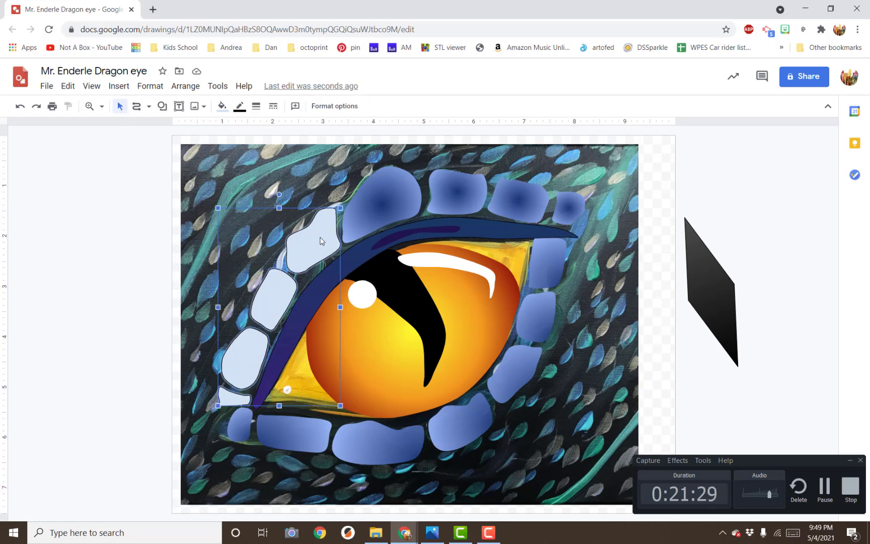
{"action": "left_click", "coordinate": [401, 210], "text": "shift"}
{"action": "left_click", "coordinate": [460, 204], "text": "shift"}
{"action": "left_click", "coordinate": [523, 203], "text": "shift"}
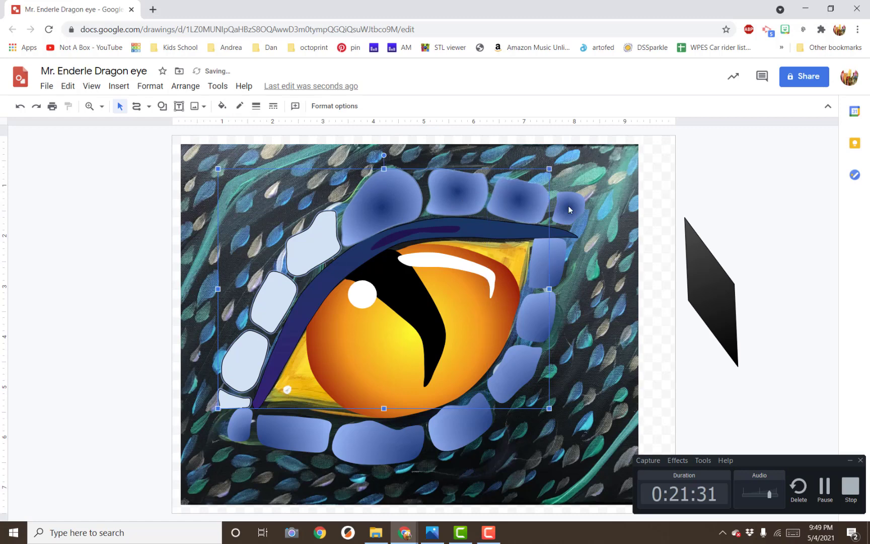
{"action": "left_click", "coordinate": [569, 206], "text": "shift"}
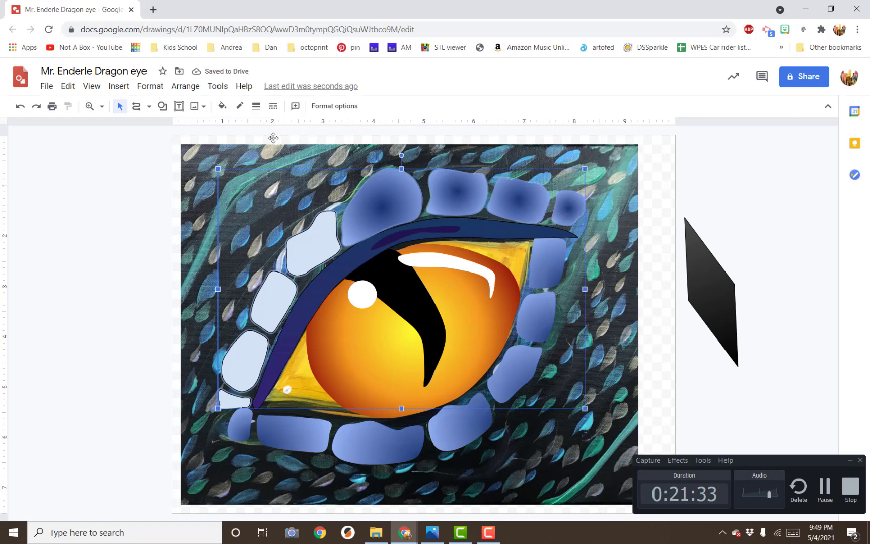
{"action": "left_click", "coordinate": [221, 106]}
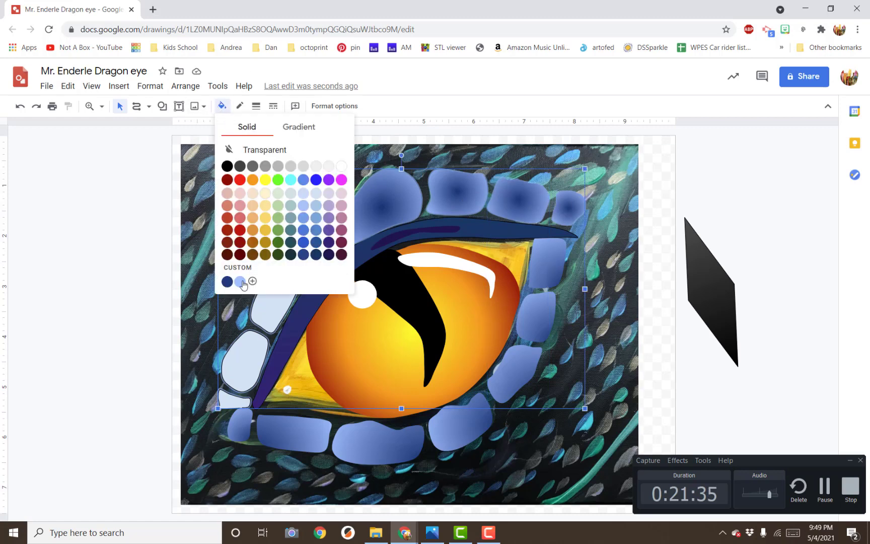
{"action": "left_click", "coordinate": [300, 126]}
{"action": "left_click", "coordinate": [302, 263]}
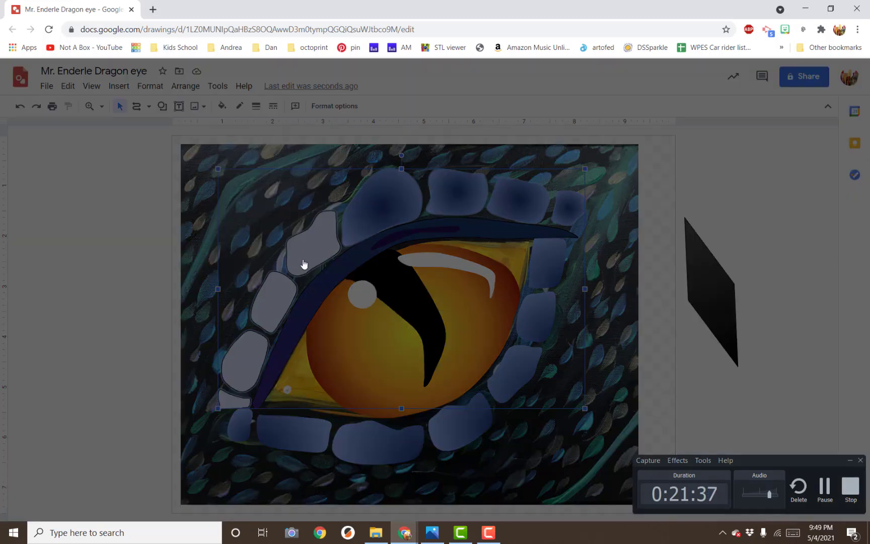
Make the gradient Radial with its center at Top left and color the first stop dark blue
{"action": "left_click", "coordinate": [356, 251]}
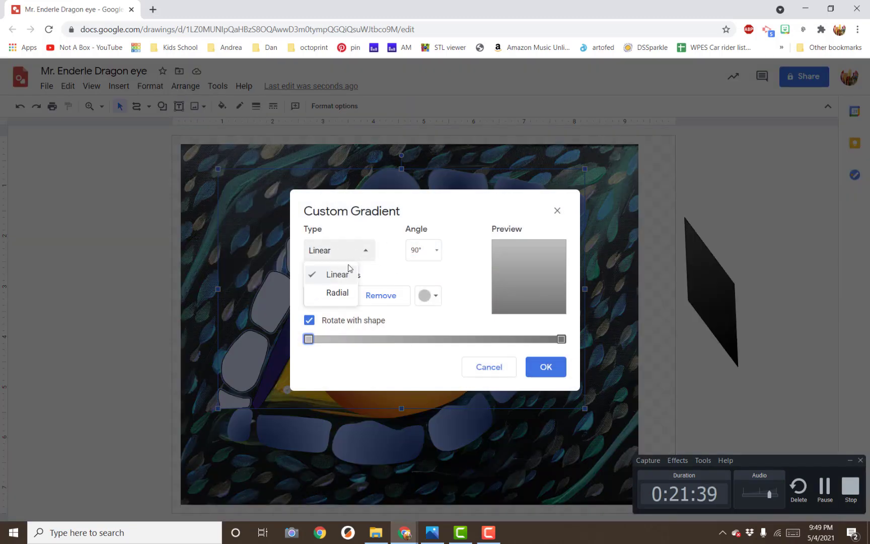
{"action": "left_click", "coordinate": [339, 292]}
{"action": "left_click", "coordinate": [424, 250]}
{"action": "left_click", "coordinate": [436, 291]}
{"action": "left_click", "coordinate": [428, 295]}
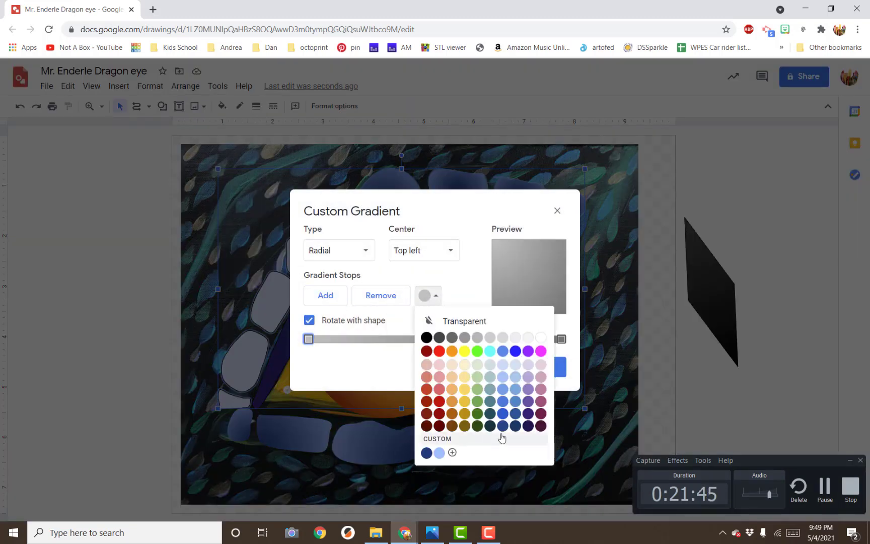
{"action": "left_click", "coordinate": [514, 427]}
Color the gradient's last stop dark purple
{"action": "left_click", "coordinate": [561, 339]}
{"action": "left_click", "coordinate": [428, 295]}
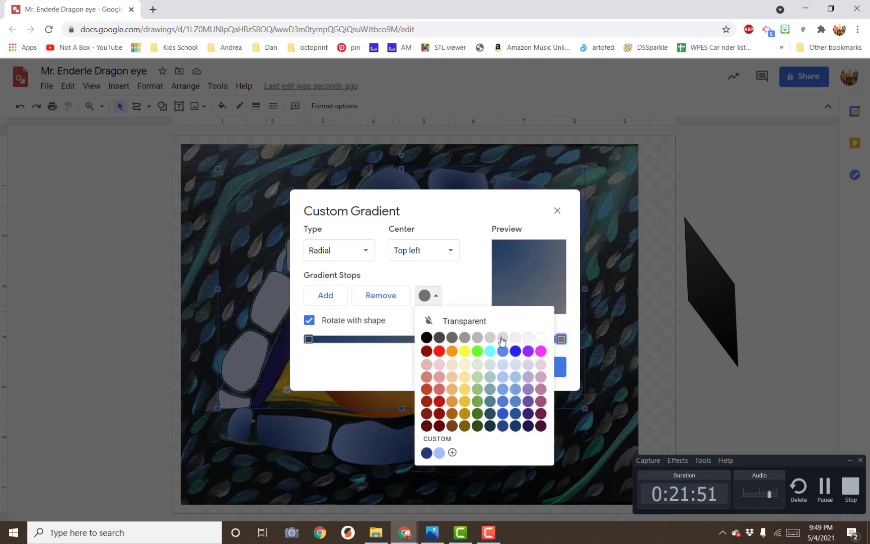
{"action": "left_click", "coordinate": [503, 377]}
{"action": "left_click", "coordinate": [428, 295]}
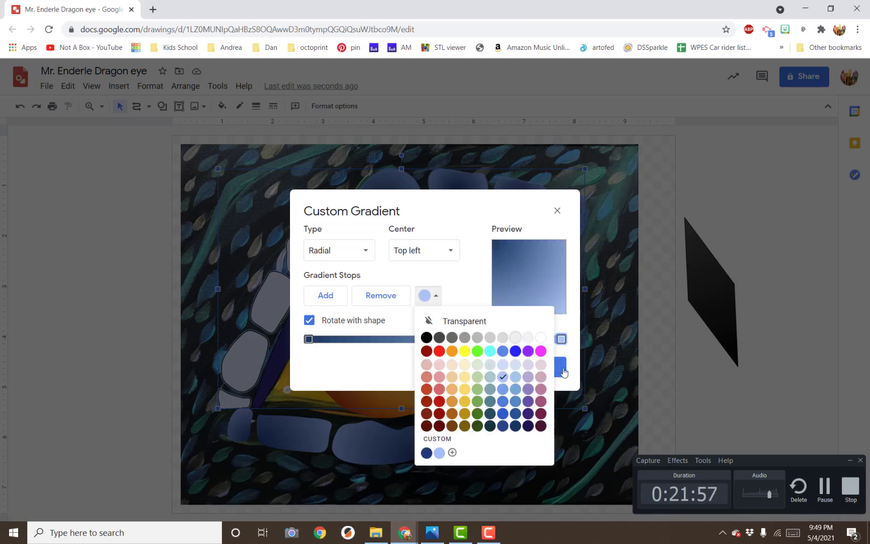
{"action": "left_click", "coordinate": [528, 426]}
Add two gradient stops, a medium blue one near the dark purple end and a very light gray one near the middle
{"action": "left_click", "coordinate": [326, 295]}
{"action": "left_click", "coordinate": [428, 295]}
{"action": "left_click", "coordinate": [503, 413]}
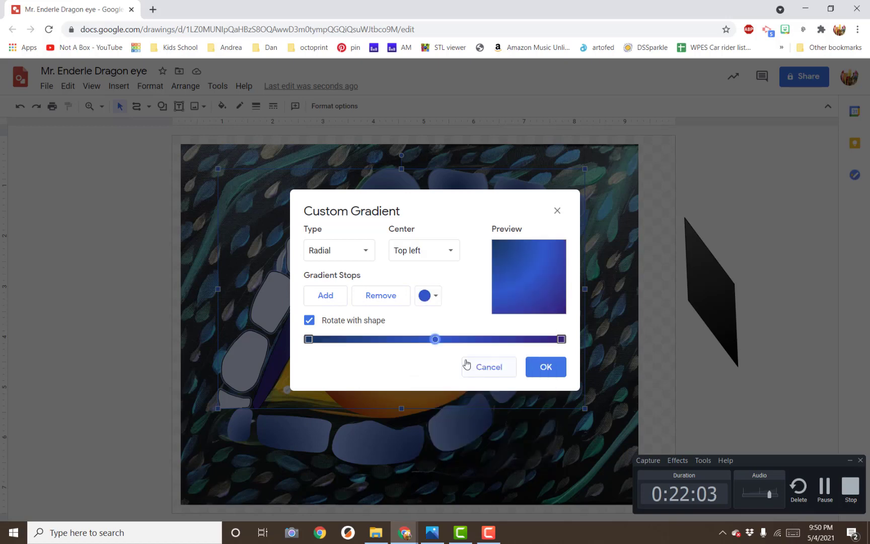
{"action": "left_click_drag", "start_coordinate": [440, 339], "coordinate": [516, 341]}
{"action": "left_click", "coordinate": [325, 295]}
{"action": "left_click", "coordinate": [428, 295]}
{"action": "left_click", "coordinate": [529, 337]}
{"action": "left_click_drag", "start_coordinate": [500, 340], "coordinate": [412, 341]}
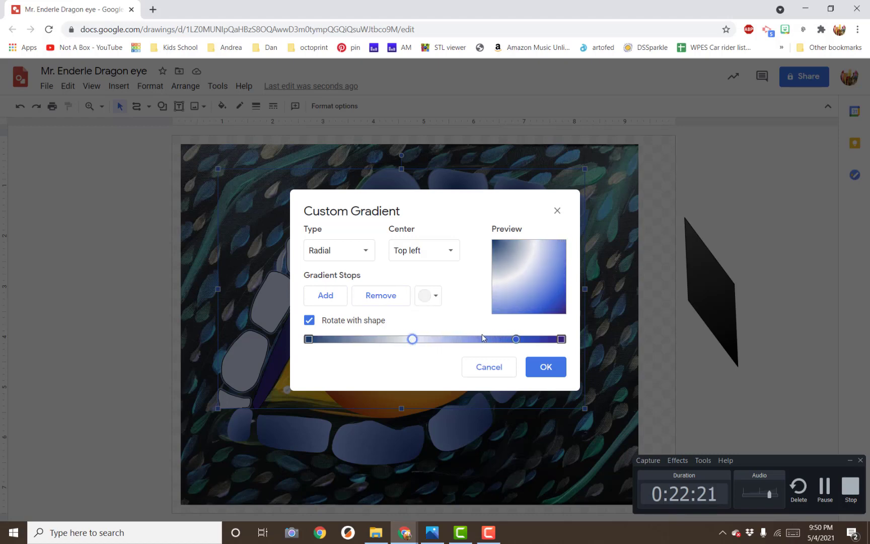
Move the blue stop to the middle, recolor the gray stop pale blue at about 80% of the gradient, and apply the fill
{"action": "left_click", "coordinate": [515, 340]}
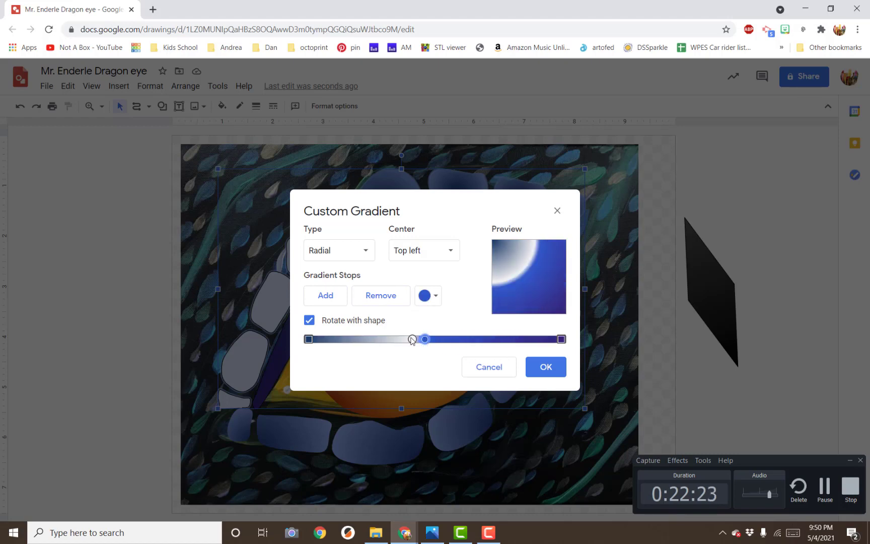
{"action": "left_click_drag", "start_coordinate": [412, 339], "coordinate": [478, 339]}
{"action": "left_click", "coordinate": [428, 296]}
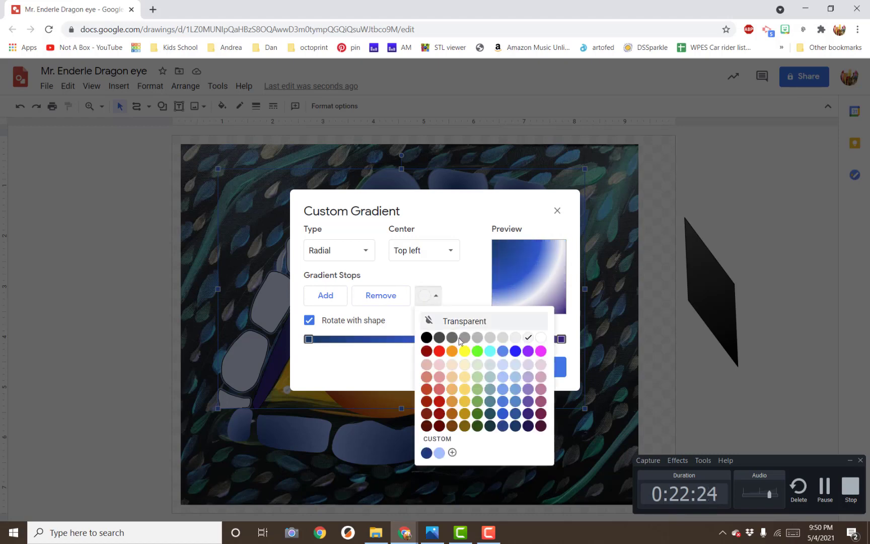
{"action": "left_click", "coordinate": [503, 364]}
{"action": "left_click_drag", "start_coordinate": [479, 339], "coordinate": [507, 342]}
{"action": "left_click", "coordinate": [540, 368]}
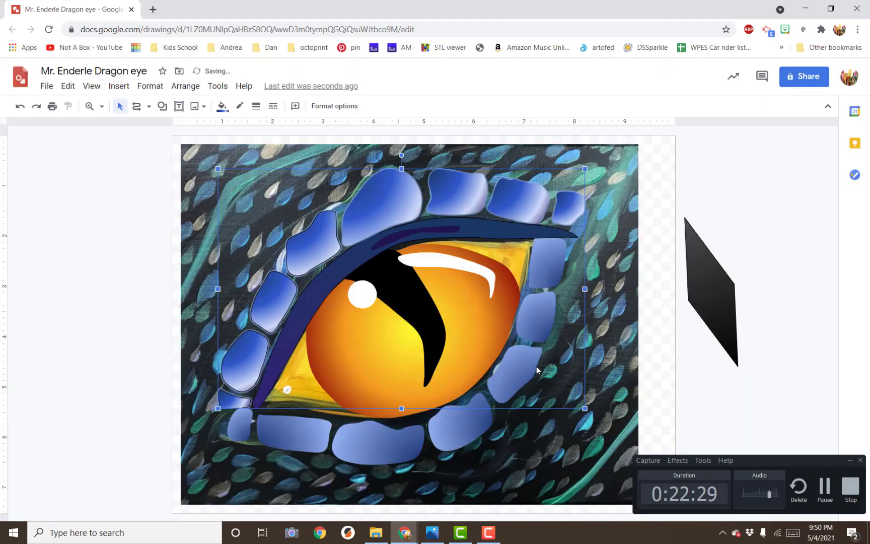
Make the outlines of the eight upper scales transparent and deselect them
{"action": "left_click", "coordinate": [241, 107]}
{"action": "left_click", "coordinate": [258, 126]}
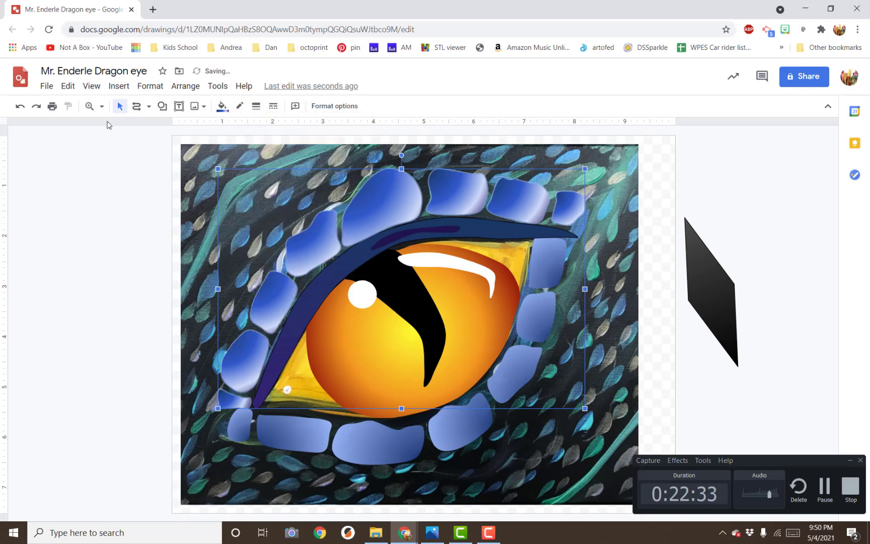
{"action": "left_click", "coordinate": [140, 173]}
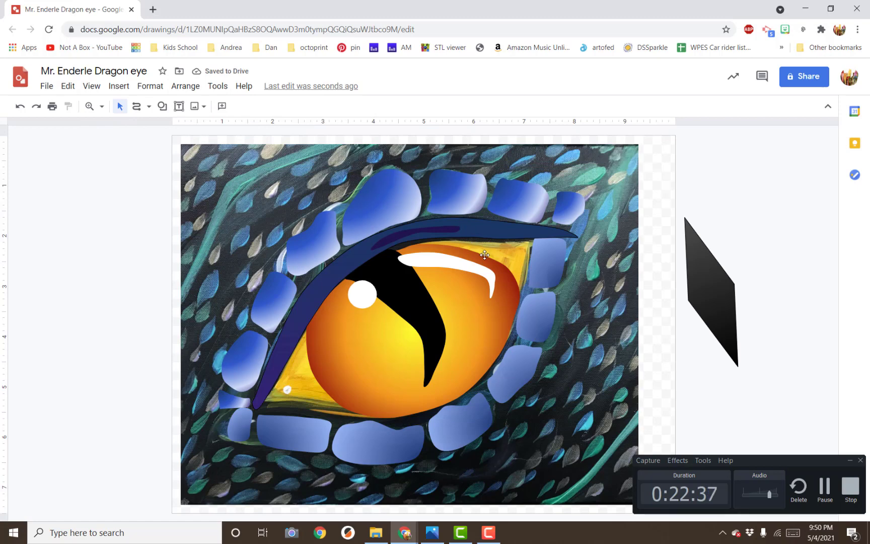
Fill the seven scales along the eye's right and lower edge with the new blue-to-white custom gradient
{"action": "left_click", "coordinate": [540, 270]}
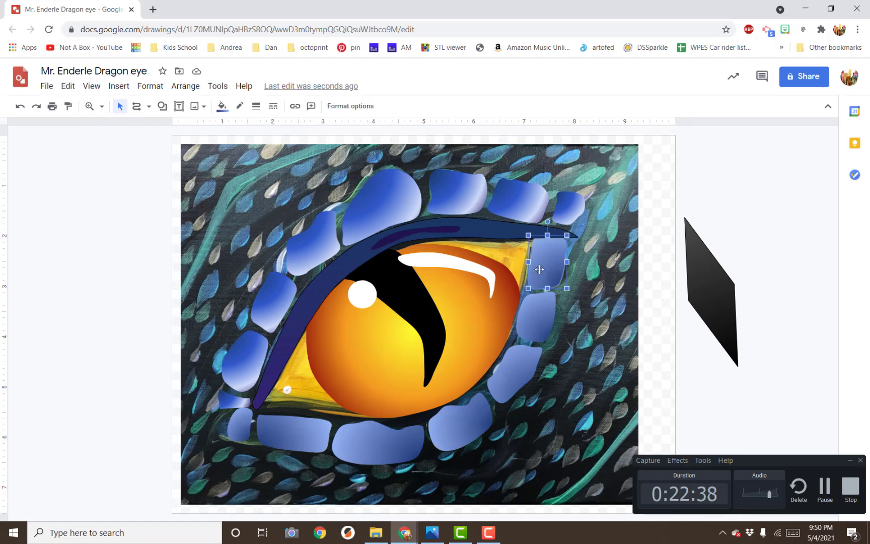
{"action": "left_click", "coordinate": [533, 310], "text": "shift"}
{"action": "left_click", "coordinate": [515, 363], "text": "shift"}
{"action": "left_click", "coordinate": [465, 430], "text": "shift"}
{"action": "left_click", "coordinate": [361, 431], "text": "shift"}
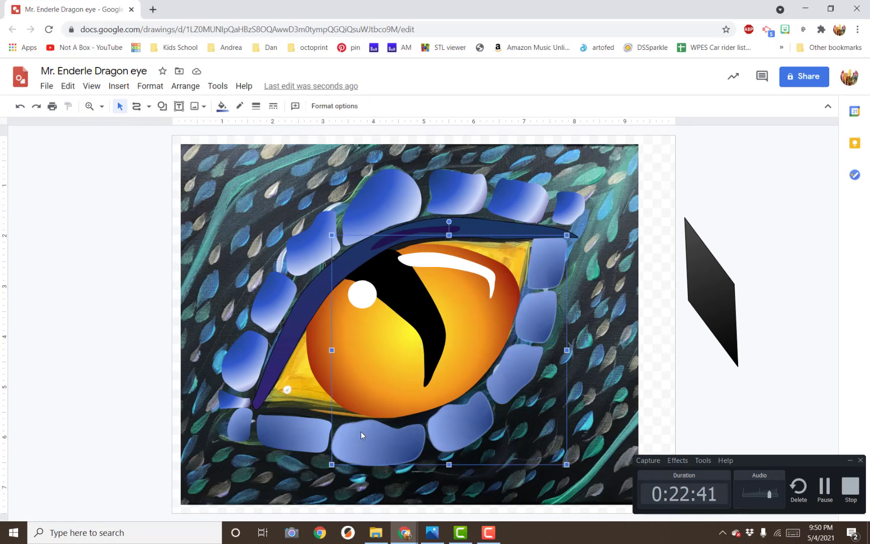
{"action": "left_click", "coordinate": [286, 428], "text": "shift"}
{"action": "left_click", "coordinate": [239, 421], "text": "shift"}
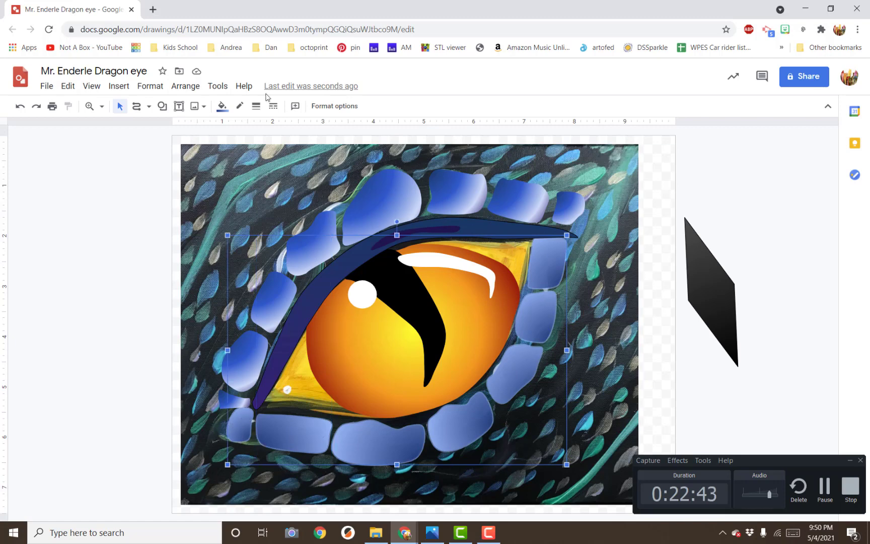
{"action": "left_click", "coordinate": [222, 107]}
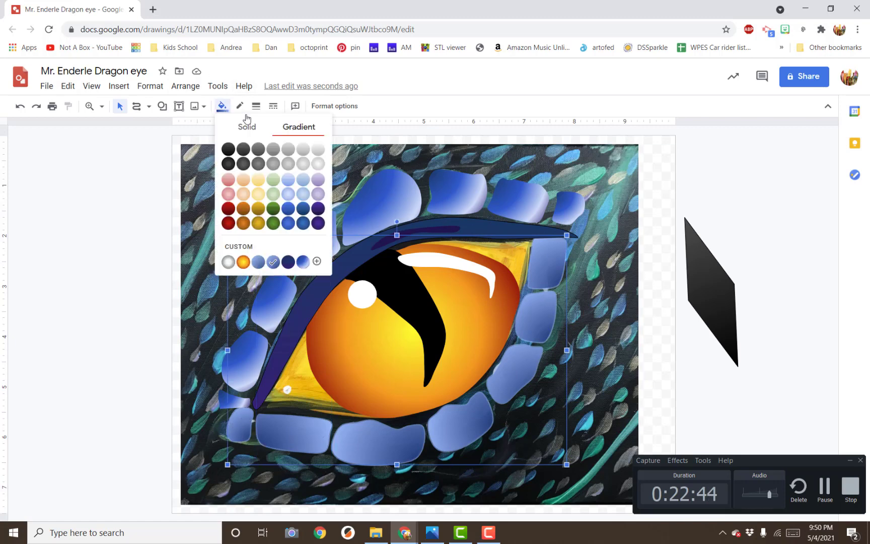
{"action": "left_click", "coordinate": [303, 261]}
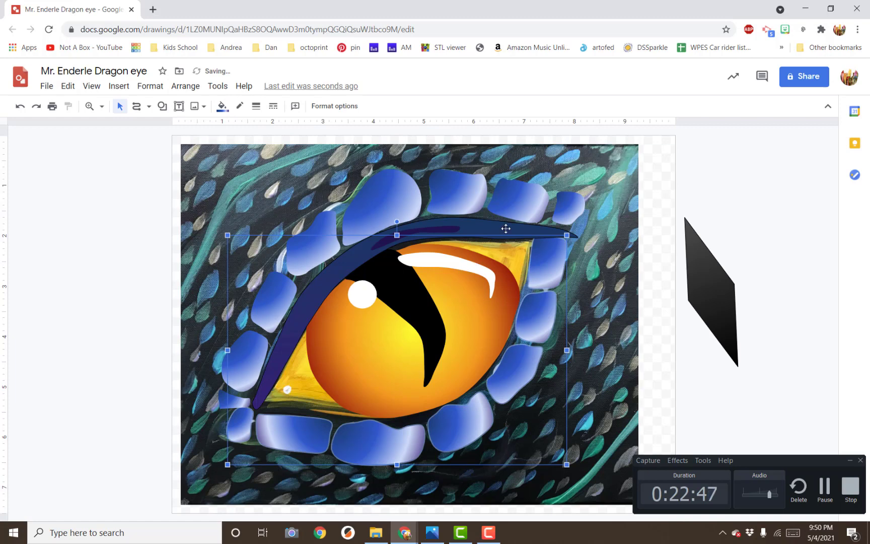
{"action": "left_click", "coordinate": [603, 274]}
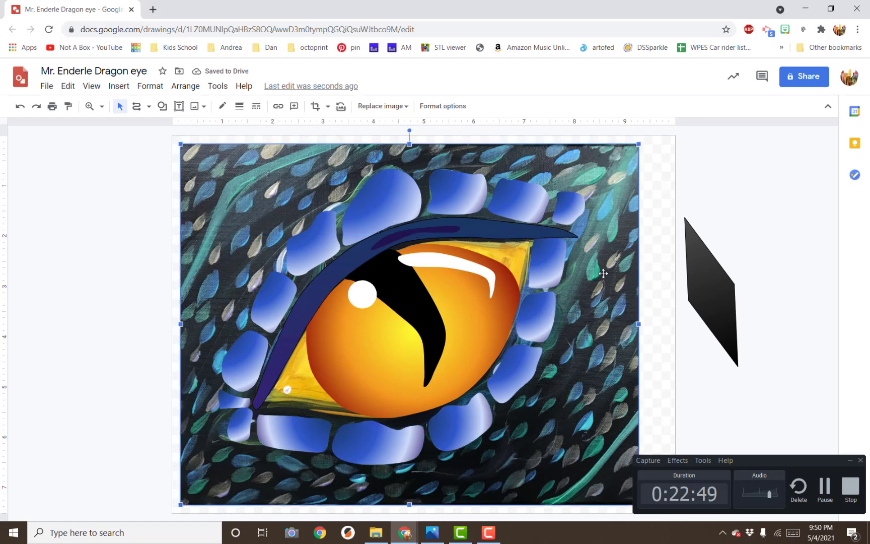
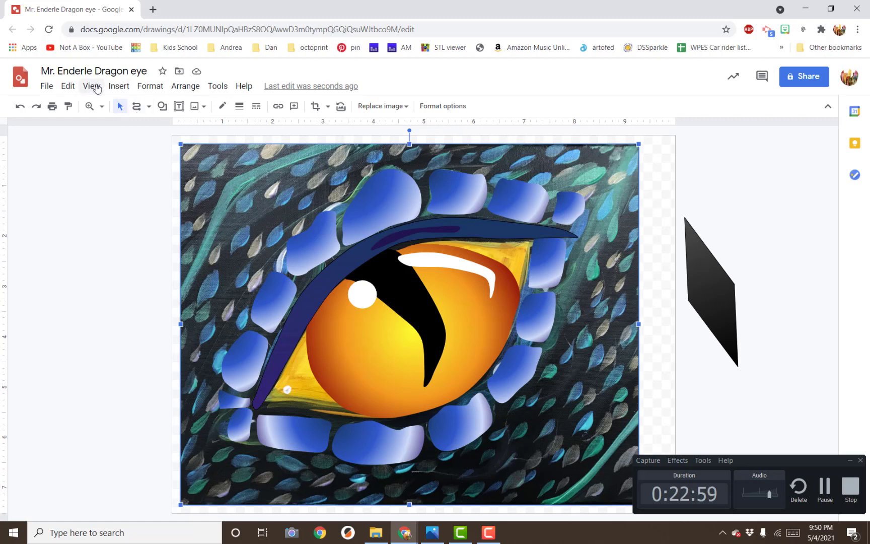
Zoom to 200% and examine the ring of scales and the small leaf-shaped scales at the reference's lower right
{"action": "left_click", "coordinate": [101, 106]}
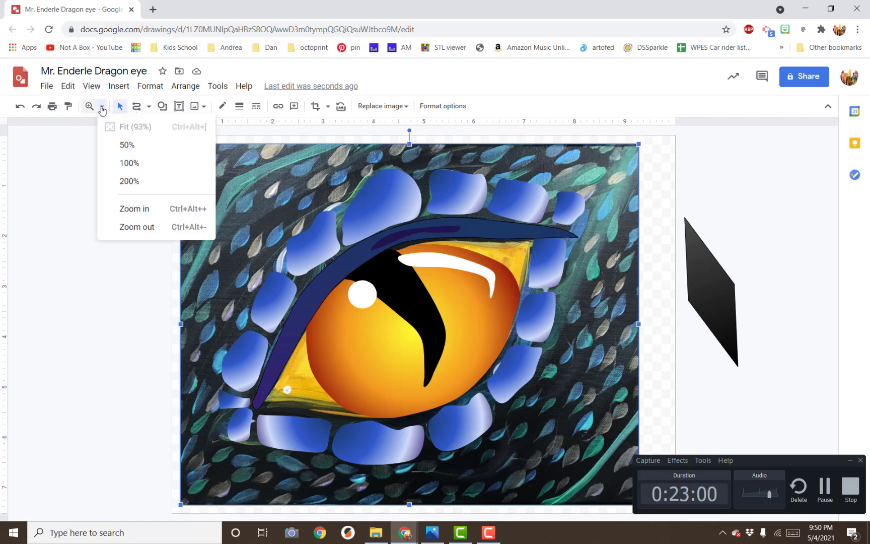
{"action": "left_click", "coordinate": [130, 180]}
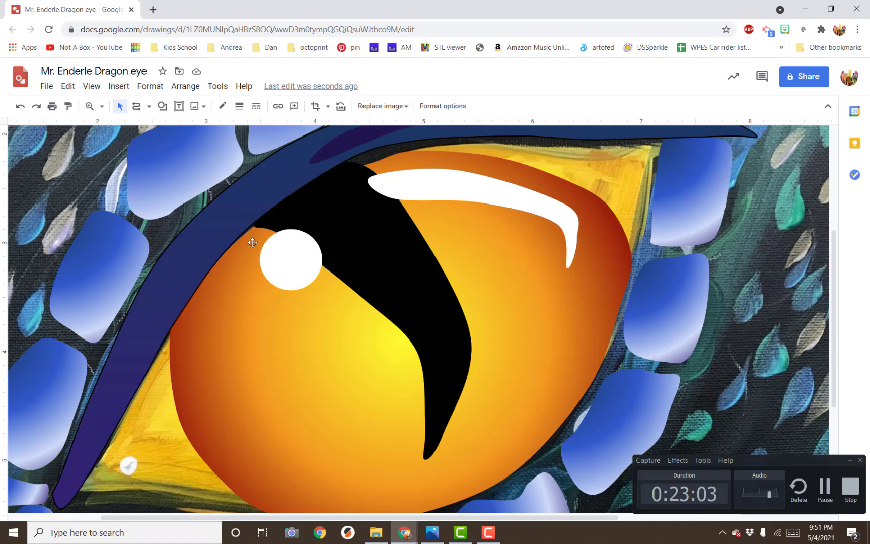
{"action": "scroll", "coordinate": [252, 243], "scroll_direction": "down", "scroll_amount": 5}
{"action": "scroll", "coordinate": [252, 243], "scroll_direction": "up", "scroll_amount": 3}
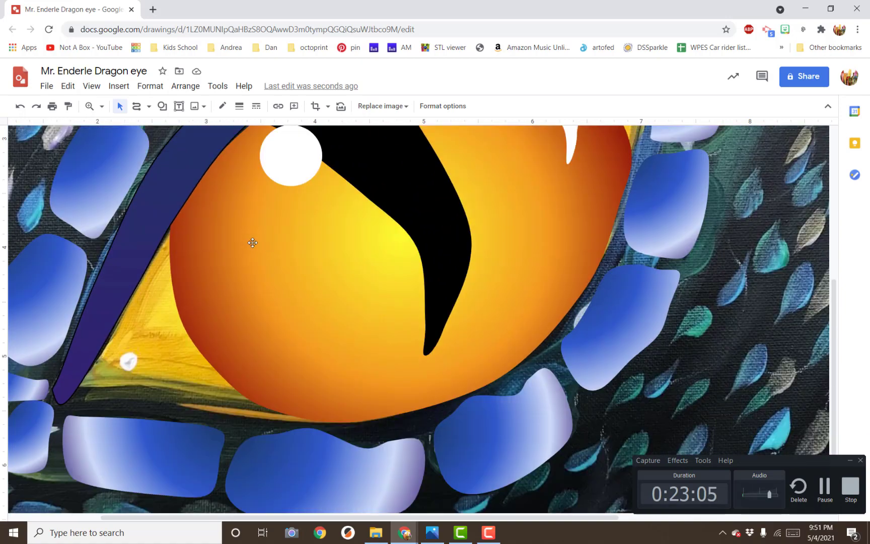
{"action": "scroll", "coordinate": [252, 243], "scroll_direction": "down", "scroll_amount": 3}
{"action": "scroll", "coordinate": [253, 242], "scroll_direction": "up", "scroll_amount": 6}
{"action": "scroll", "coordinate": [252, 243], "scroll_direction": "down", "scroll_amount": 1}
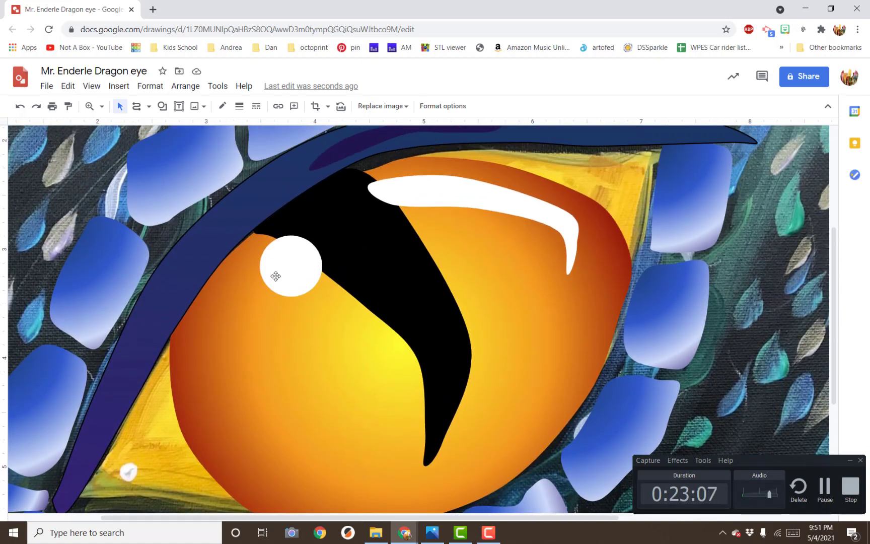
{"action": "scroll", "coordinate": [276, 276], "scroll_direction": "right", "scroll_amount": 4}
{"action": "scroll", "coordinate": [275, 276], "scroll_direction": "left", "scroll_amount": 7}
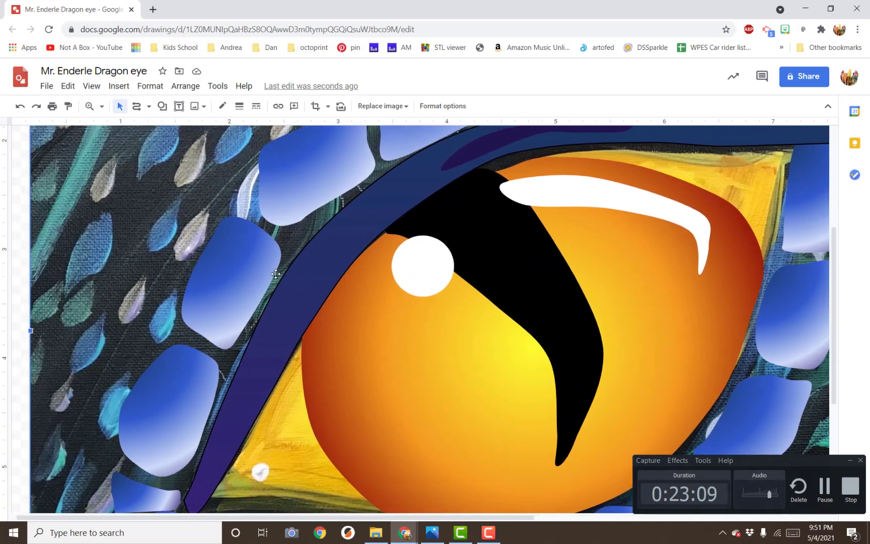
{"action": "scroll", "coordinate": [276, 274], "scroll_direction": "right", "scroll_amount": 6}
{"action": "scroll", "coordinate": [276, 274], "scroll_direction": "down", "scroll_amount": 3}
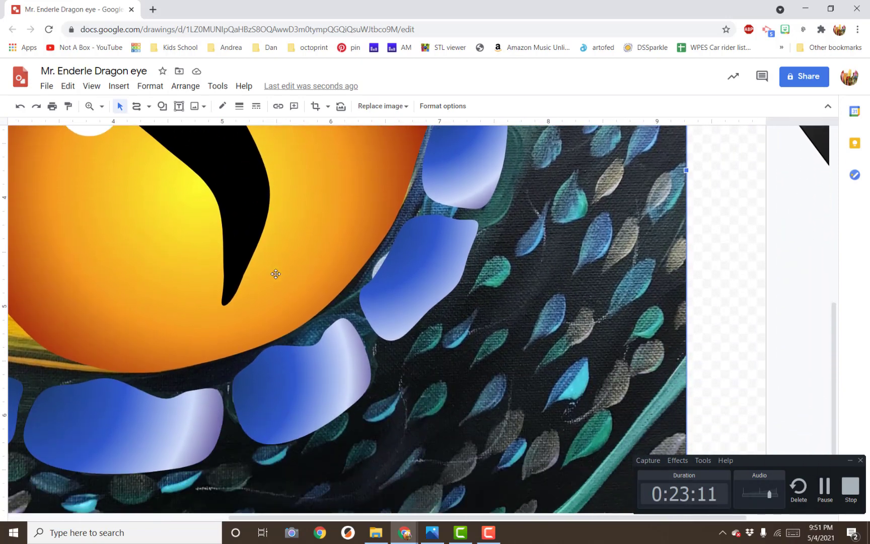
{"action": "scroll", "coordinate": [275, 274], "scroll_direction": "down", "scroll_amount": 2}
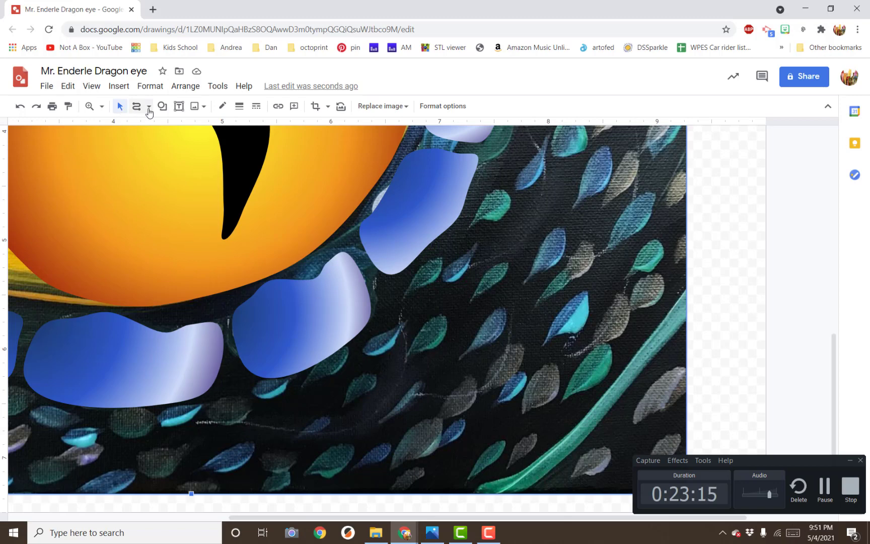
Draw three small rounded closed scales just outside the blue ring, below and beside the ring's lower-right scale
{"action": "left_click", "coordinate": [136, 107]}
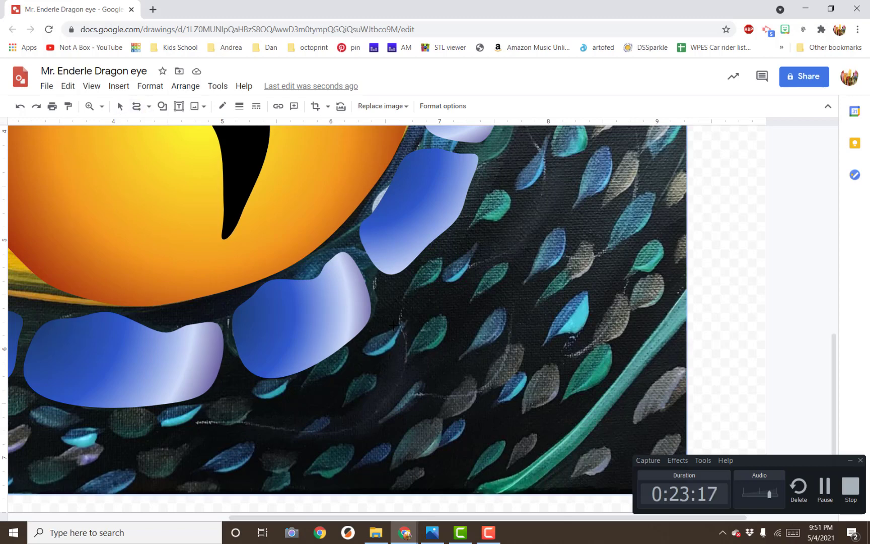
{"action": "mouse_move", "coordinate": [407, 294]}
{"action": "left_mouse_down"}
{"action": "mouse_move", "coordinate": [436, 263]}
{"action": "mouse_move", "coordinate": [457, 268]}
{"action": "mouse_move", "coordinate": [441, 326]}
{"action": "mouse_move", "coordinate": [425, 334]}
{"action": "mouse_move", "coordinate": [401, 326]}
{"action": "mouse_move", "coordinate": [347, 365]}
{"action": "mouse_move", "coordinate": [403, 389]}
{"action": "mouse_move", "coordinate": [419, 375]}
{"action": "mouse_move", "coordinate": [421, 351]}
{"action": "mouse_move", "coordinate": [381, 336]}
{"action": "left_mouse_up"}
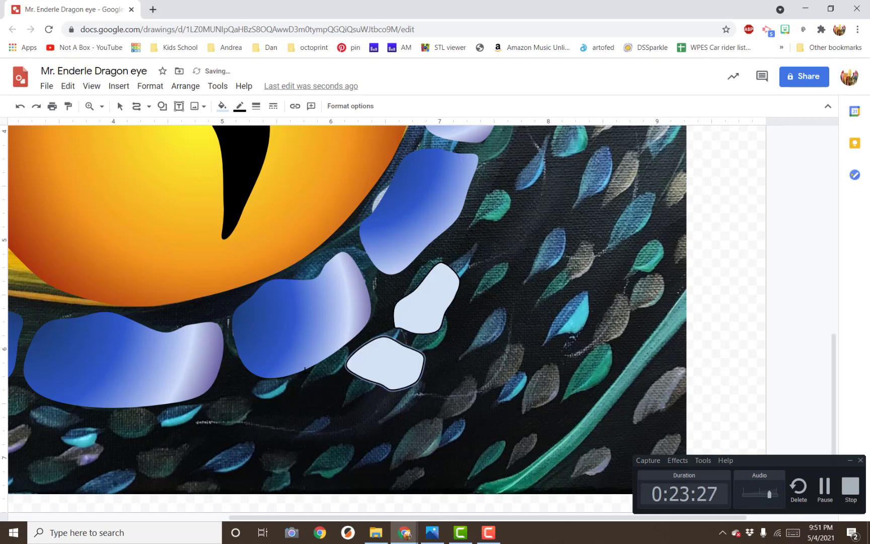
{"action": "left_click_drag", "start_coordinate": [322, 376], "coordinate": [306, 398]}
{"action": "mouse_move", "coordinate": [338, 430]}
{"action": "left_mouse_down"}
{"action": "mouse_move", "coordinate": [364, 414]}
{"action": "mouse_move", "coordinate": [360, 395]}
{"action": "mouse_move", "coordinate": [326, 377]}
{"action": "left_mouse_up"}
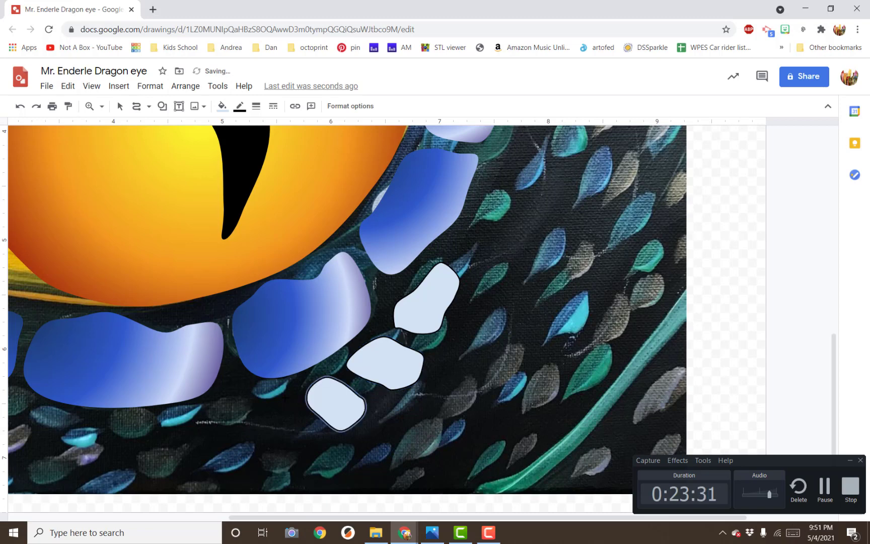
{"action": "left_click", "coordinate": [270, 393]}
{"action": "left_click", "coordinate": [296, 389]}
{"action": "left_click", "coordinate": [308, 424]}
{"action": "left_click", "coordinate": [850, 461]}
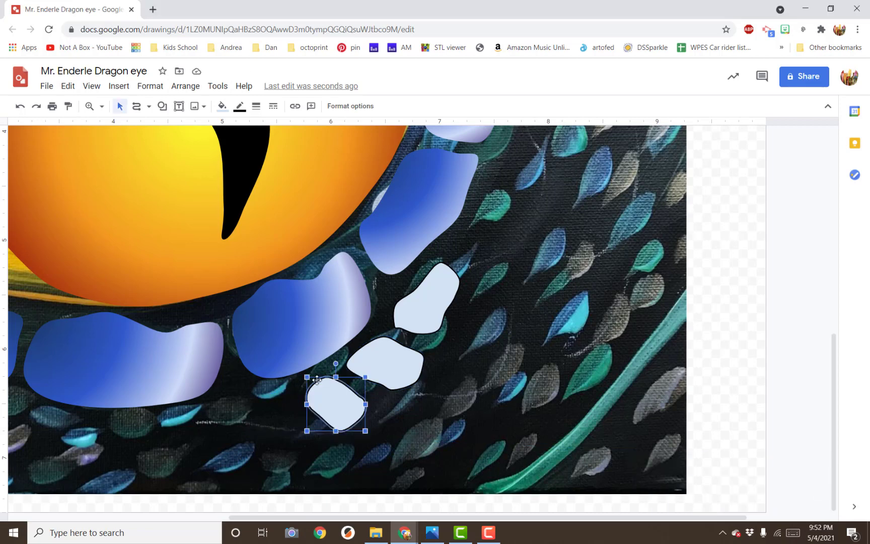
Draw three more rounded scales outside the first three, undoing the misdrawn outline and redrawing it
{"action": "left_click", "coordinate": [136, 105]}
{"action": "mouse_move", "coordinate": [412, 413]}
{"action": "left_mouse_down"}
{"action": "mouse_move", "coordinate": [400, 440]}
{"action": "mouse_move", "coordinate": [396, 398]}
{"action": "mouse_move", "coordinate": [413, 437]}
{"action": "mouse_move", "coordinate": [391, 442]}
{"action": "mouse_move", "coordinate": [379, 403]}
{"action": "left_mouse_up"}
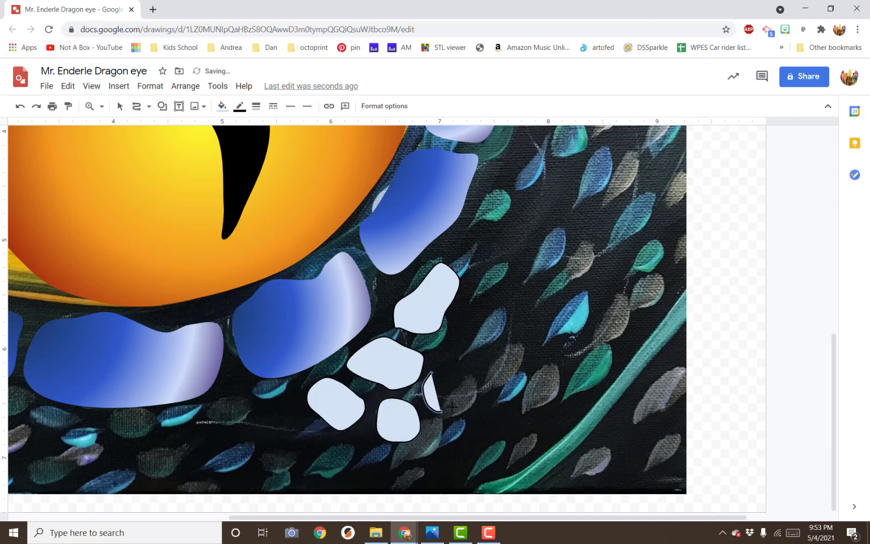
{"action": "left_click_drag", "start_coordinate": [439, 405], "coordinate": [442, 408]}
{"action": "key", "text": "ctrl+z"}
{"action": "mouse_move", "coordinate": [454, 409]}
{"action": "left_mouse_down"}
{"action": "mouse_move", "coordinate": [429, 382]}
{"action": "mouse_move", "coordinate": [439, 406]}
{"action": "mouse_move", "coordinate": [425, 397]}
{"action": "mouse_move", "coordinate": [429, 373]}
{"action": "mouse_move", "coordinate": [454, 359]}
{"action": "mouse_move", "coordinate": [478, 384]}
{"action": "mouse_move", "coordinate": [472, 414]}
{"action": "mouse_move", "coordinate": [454, 409]}
{"action": "left_mouse_up"}
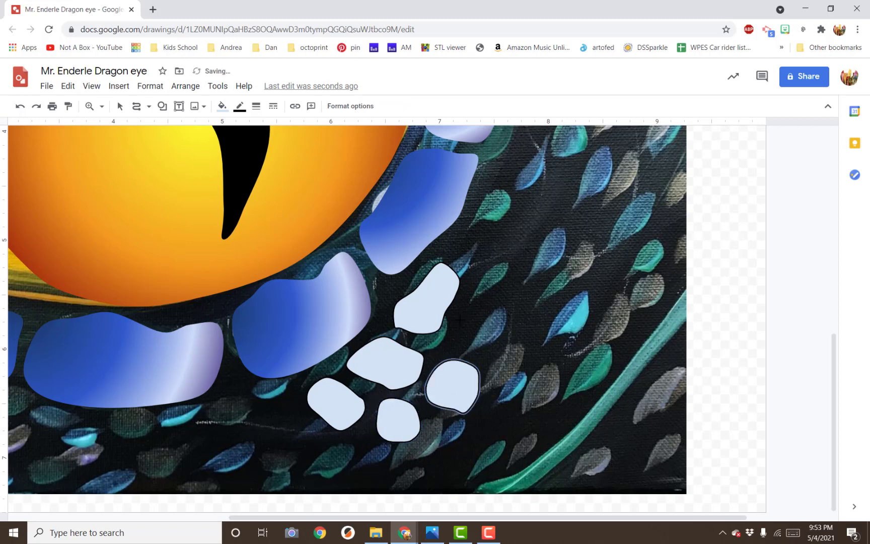
{"action": "mouse_move", "coordinate": [461, 321]}
{"action": "left_mouse_down"}
{"action": "mouse_move", "coordinate": [452, 341]}
{"action": "mouse_move", "coordinate": [481, 355]}
{"action": "left_mouse_up"}
{"action": "mouse_move", "coordinate": [503, 318]}
{"action": "left_mouse_down"}
{"action": "mouse_move", "coordinate": [488, 297]}
{"action": "mouse_move", "coordinate": [459, 322]}
{"action": "left_mouse_up"}
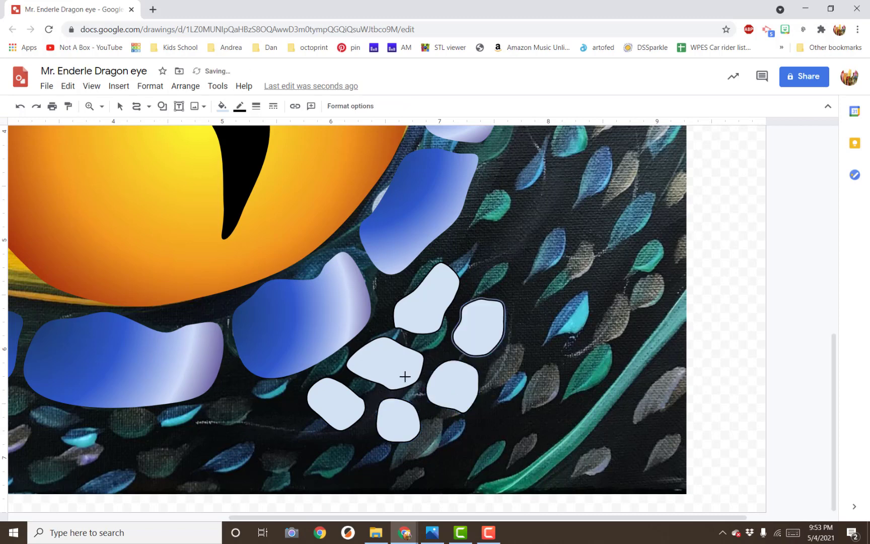
Draw two smaller scales just below the ring's lower-right blue scale, beside the other freshly drawn ones
{"action": "mouse_move", "coordinate": [265, 397]}
{"action": "left_mouse_down"}
{"action": "mouse_move", "coordinate": [295, 414]}
{"action": "mouse_move", "coordinate": [292, 389]}
{"action": "mouse_move", "coordinate": [269, 391]}
{"action": "mouse_move", "coordinate": [285, 415]}
{"action": "left_mouse_up"}
{"action": "key", "text": "ctrl+z"}
{"action": "mouse_move", "coordinate": [315, 421]}
{"action": "left_mouse_down"}
{"action": "mouse_move", "coordinate": [326, 432]}
{"action": "mouse_move", "coordinate": [297, 453]}
{"action": "mouse_move", "coordinate": [314, 422]}
{"action": "left_mouse_up"}
{"action": "left_click", "coordinate": [120, 106]}
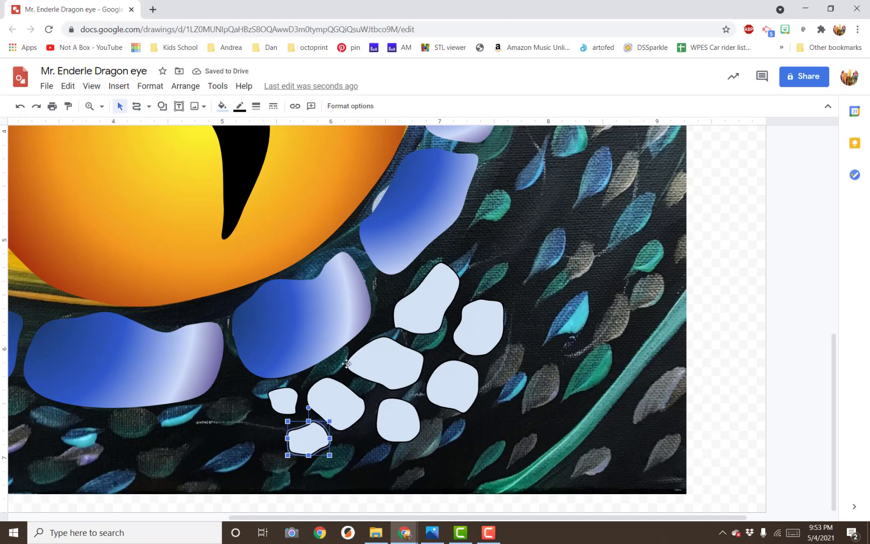
Select all eight small scales and set up a custom gradient fill with a dark teal first stop and a blue last stop
{"action": "left_click_drag", "start_coordinate": [265, 458], "coordinate": [509, 257]}
{"action": "left_click", "coordinate": [221, 106]}
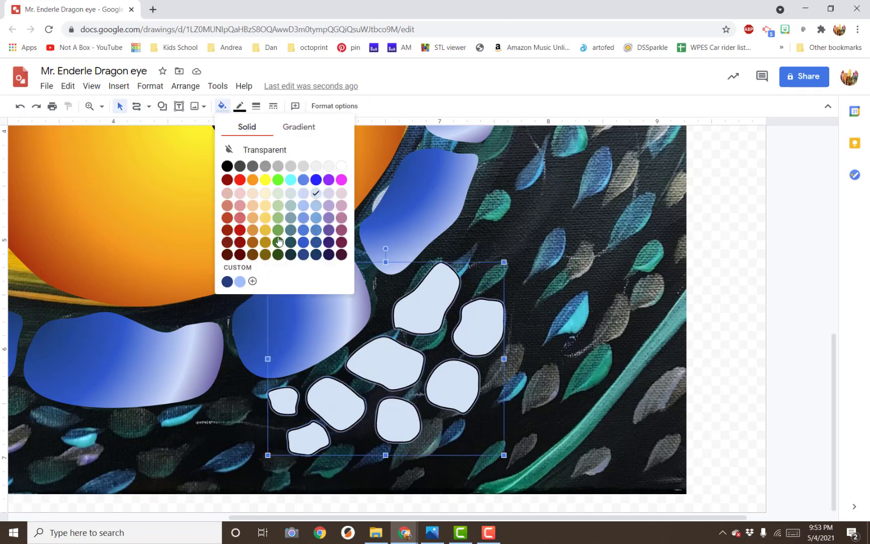
{"action": "left_click", "coordinate": [296, 126]}
{"action": "left_click", "coordinate": [312, 260]}
{"action": "left_click", "coordinate": [427, 296]}
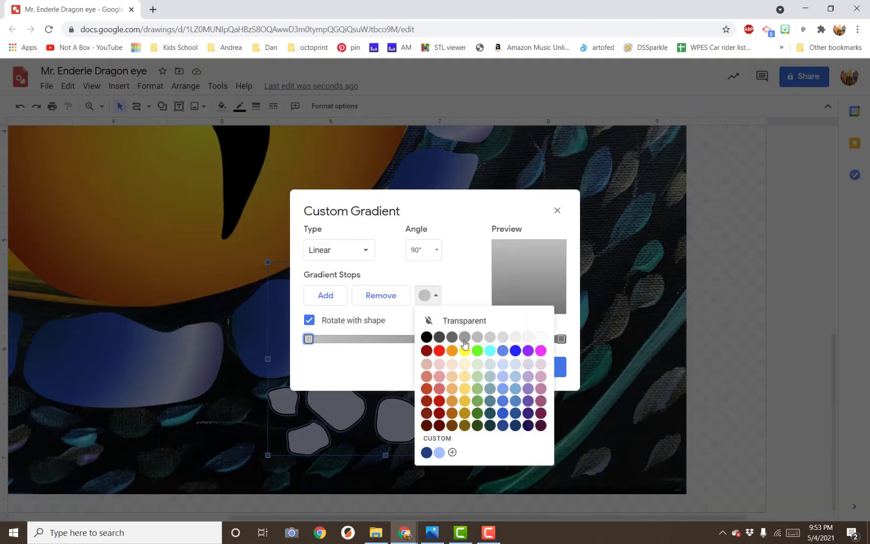
{"action": "left_click", "coordinate": [486, 418]}
{"action": "left_click", "coordinate": [561, 338]}
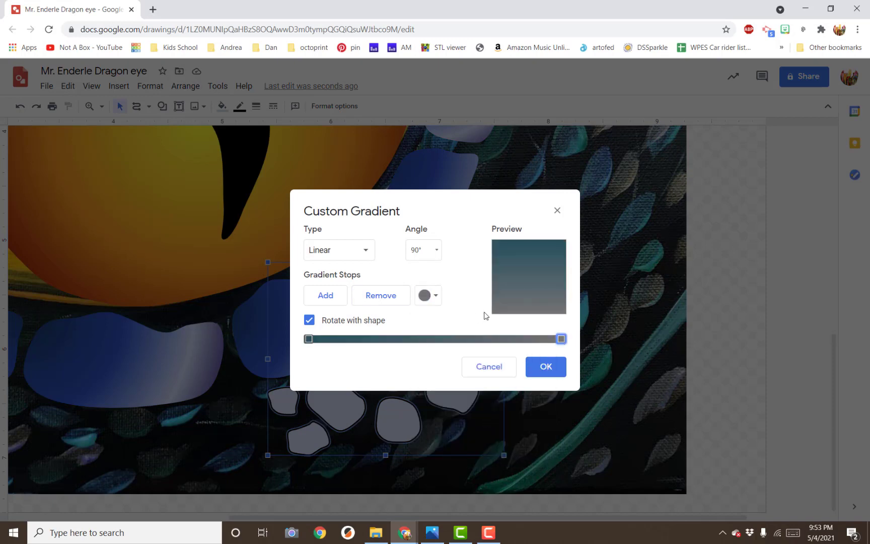
{"action": "left_click", "coordinate": [428, 295]}
{"action": "left_click", "coordinate": [509, 413]}
Recolor the gradient's first stop with a fully saturated custom dark green
{"action": "left_click", "coordinate": [429, 296]}
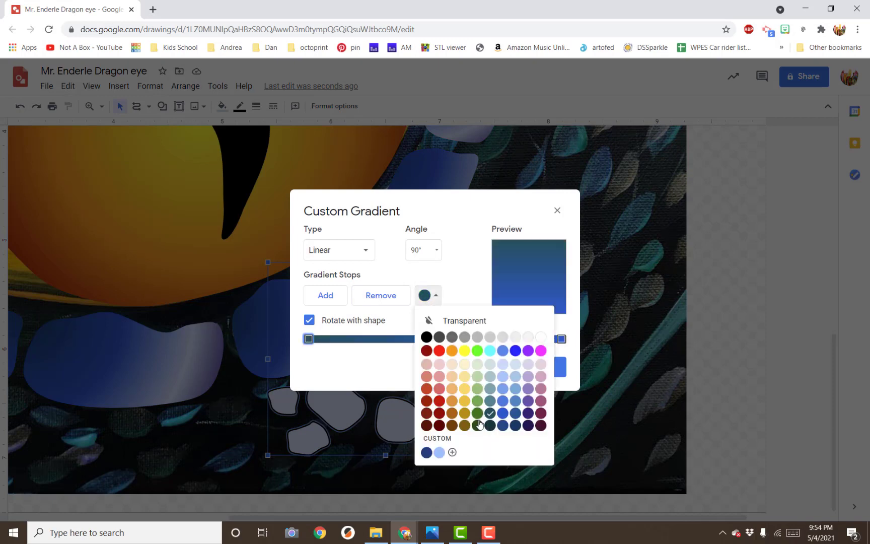
{"action": "left_click", "coordinate": [488, 413]}
{"action": "left_click", "coordinate": [429, 296]}
{"action": "left_click", "coordinate": [445, 451]}
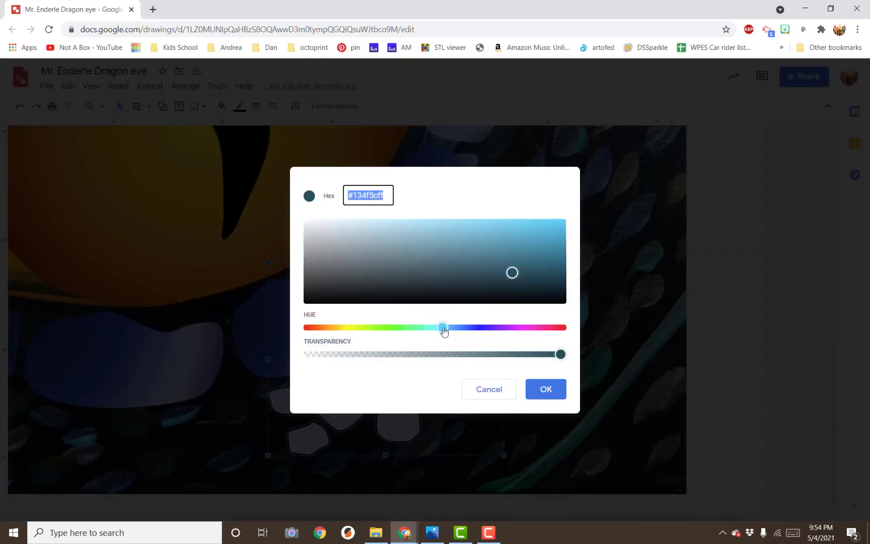
{"action": "left_click_drag", "start_coordinate": [444, 330], "coordinate": [390, 328]}
{"action": "left_click_drag", "start_coordinate": [500, 278], "coordinate": [568, 276]}
{"action": "left_click", "coordinate": [546, 388]}
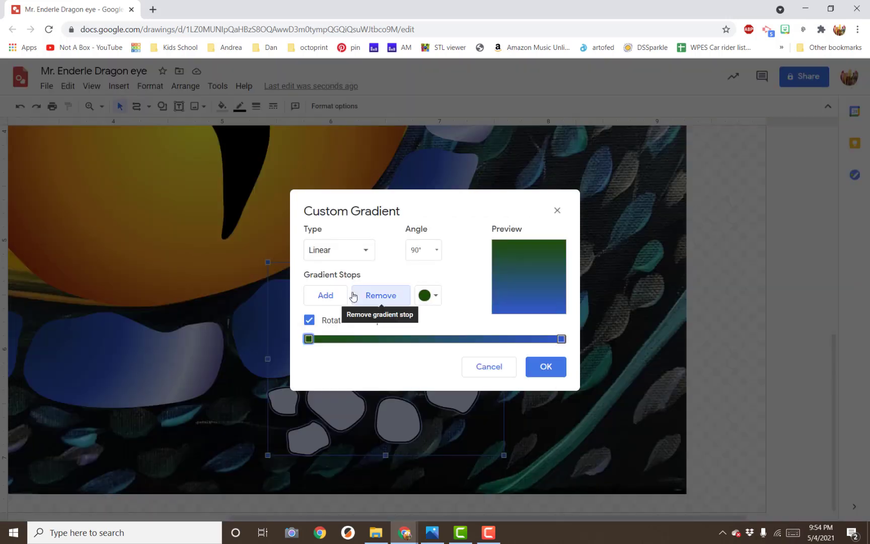
Add three intermediate gradient stops, with the first at about 25% of the gradient, and recolor the last stop white
{"action": "left_click", "coordinate": [325, 295]}
{"action": "left_click_drag", "start_coordinate": [435, 339], "coordinate": [369, 340]}
{"action": "left_click", "coordinate": [561, 338]}
{"action": "left_click", "coordinate": [325, 295]}
{"action": "left_click", "coordinate": [326, 295]}
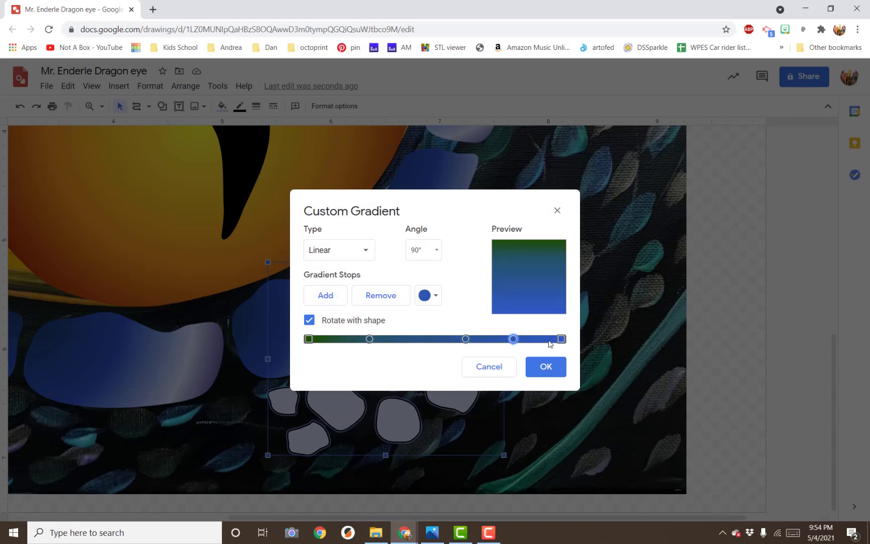
{"action": "left_click", "coordinate": [562, 339]}
{"action": "left_click", "coordinate": [503, 325]}
Change the gradient type to Radial with its center at Bottom left
{"action": "left_click", "coordinate": [340, 250]}
{"action": "left_click", "coordinate": [336, 292]}
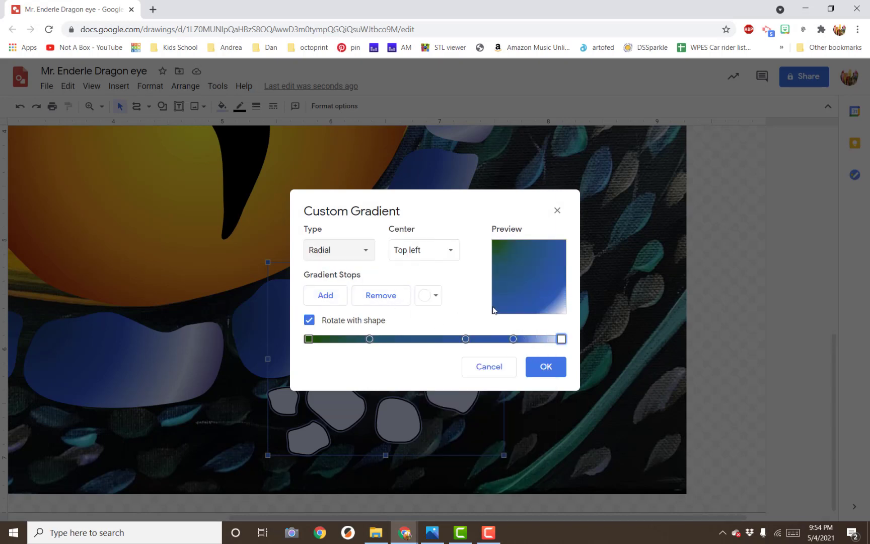
{"action": "left_click", "coordinate": [424, 249]}
{"action": "left_click", "coordinate": [429, 310]}
{"action": "left_click", "coordinate": [431, 252]}
{"action": "left_click", "coordinate": [431, 329]}
Remove the middle of the three intermediate stops, then move the teal stop to about 42% and the blue stop to about 60%
{"action": "left_click_drag", "start_coordinate": [513, 339], "coordinate": [494, 339]}
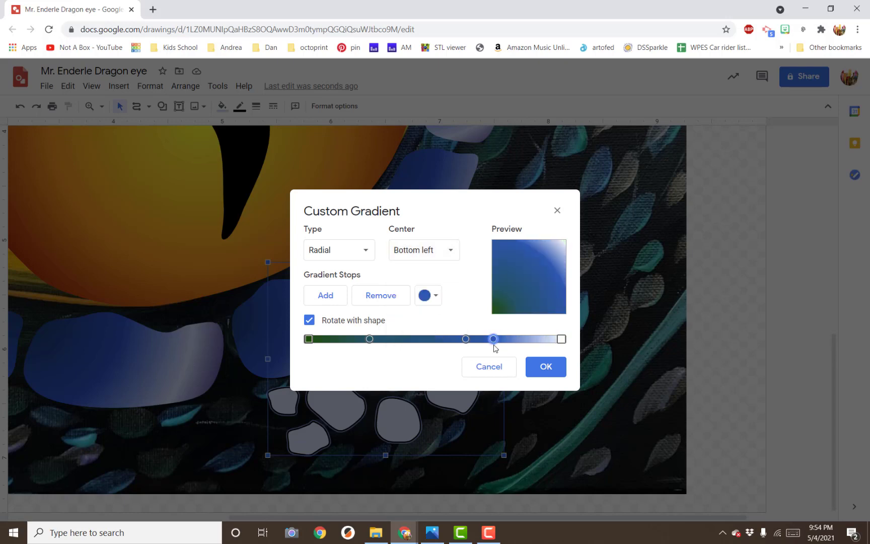
{"action": "left_click", "coordinate": [465, 339]}
{"action": "left_click", "coordinate": [381, 297]}
{"action": "left_click_drag", "start_coordinate": [371, 340], "coordinate": [415, 340]}
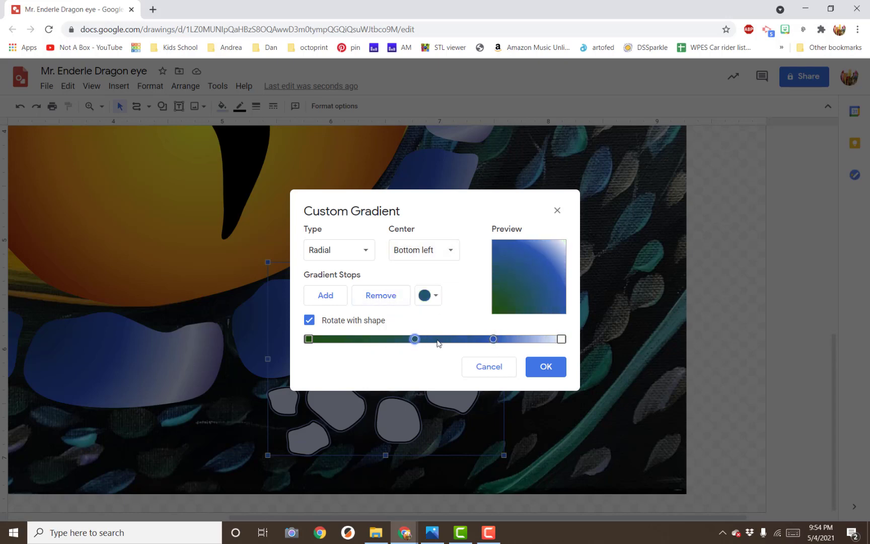
{"action": "left_click_drag", "start_coordinate": [494, 340], "coordinate": [459, 343]}
Make the blue stop partly transparent, move it to about 78% of the gradient, and apply the fill to the scales
{"action": "left_click", "coordinate": [428, 295]}
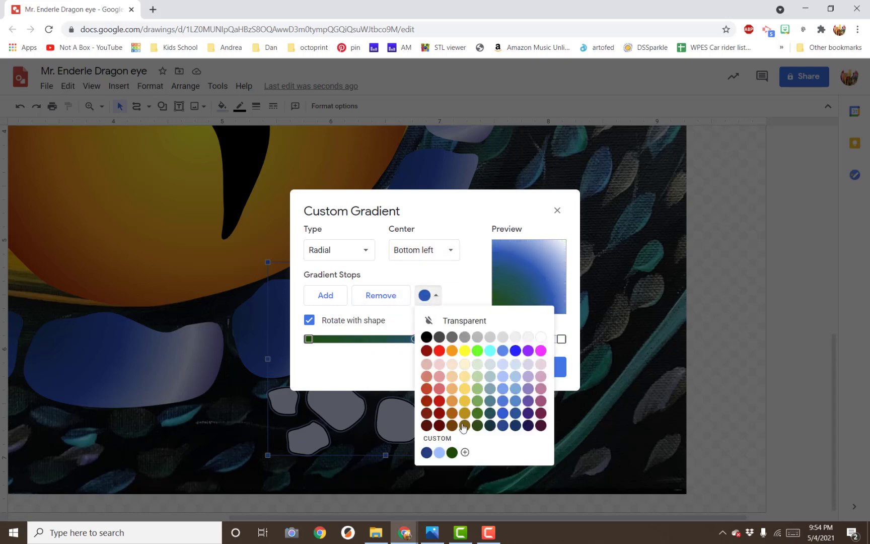
{"action": "left_click", "coordinate": [449, 443]}
{"action": "left_click", "coordinate": [467, 355]}
{"action": "left_click", "coordinate": [546, 389]}
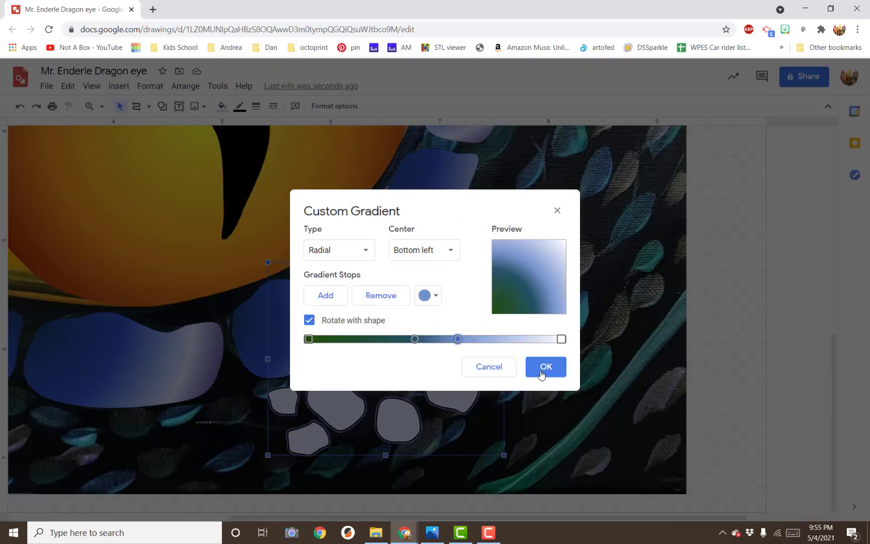
{"action": "left_click_drag", "start_coordinate": [459, 339], "coordinate": [505, 339]}
{"action": "left_click", "coordinate": [535, 366]}
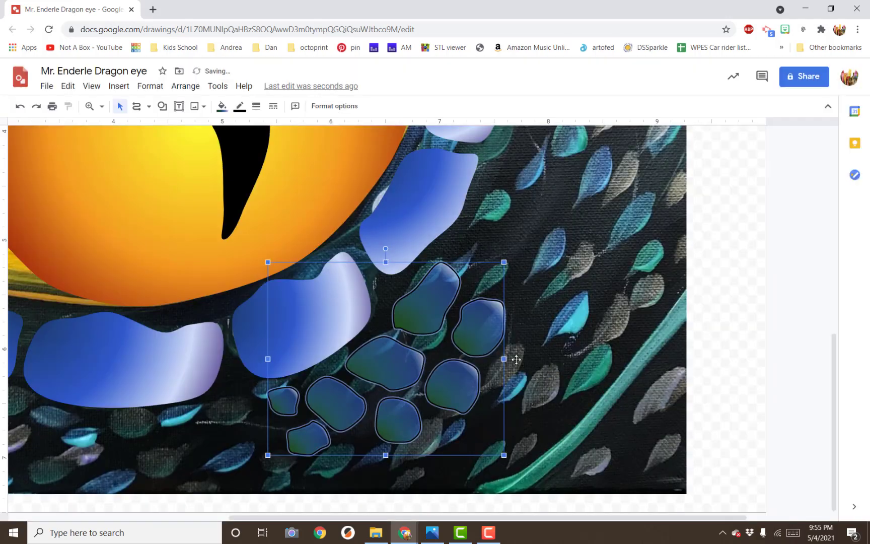
Make the outlines of the eight small scales transparent and duplicate the scales
{"action": "left_click", "coordinate": [240, 106]}
{"action": "left_click", "coordinate": [258, 119]}
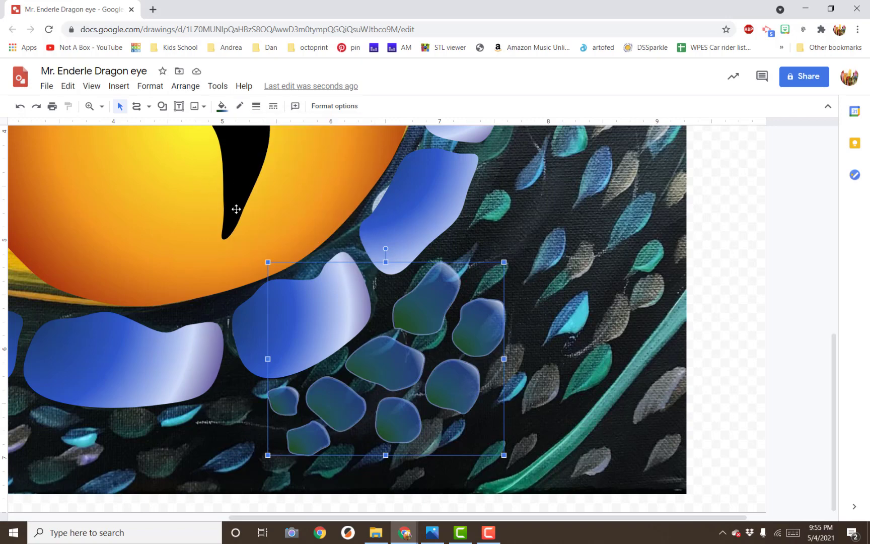
{"action": "key", "text": "ctrl+d"}
{"action": "left_click_drag", "start_coordinate": [440, 324], "coordinate": [628, 229]}
{"action": "left_click_drag", "start_coordinate": [596, 174], "coordinate": [694, 264]}
{"action": "key", "text": "ctrl+z"}
{"action": "scroll", "coordinate": [602, 318], "scroll_direction": "down", "scroll_amount": 5}
{"action": "key", "text": "ctrl+z"}
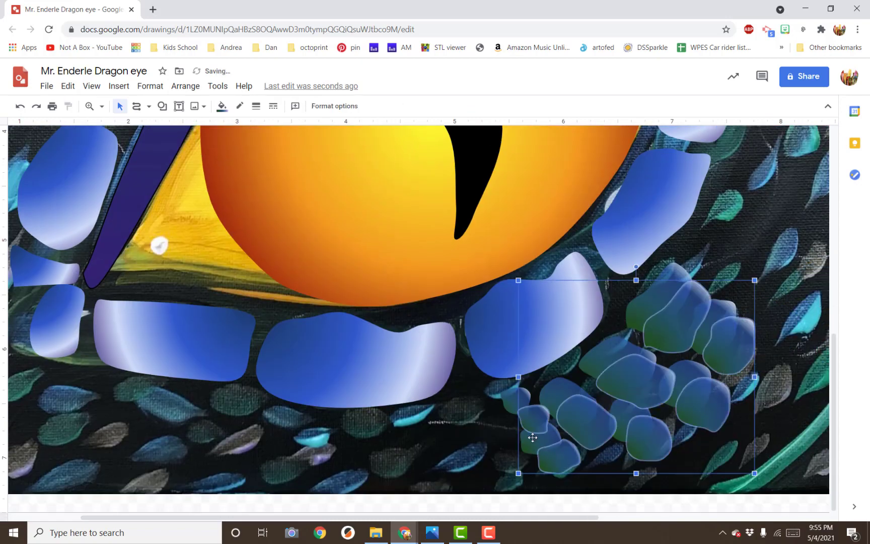
Rotate the duplicated scales about 180 degrees and place them outside the ring, above the original cluster
{"action": "left_click_drag", "start_coordinate": [636, 267], "coordinate": [649, 414]}
{"action": "left_click_drag", "start_coordinate": [636, 389], "coordinate": [792, 210]}
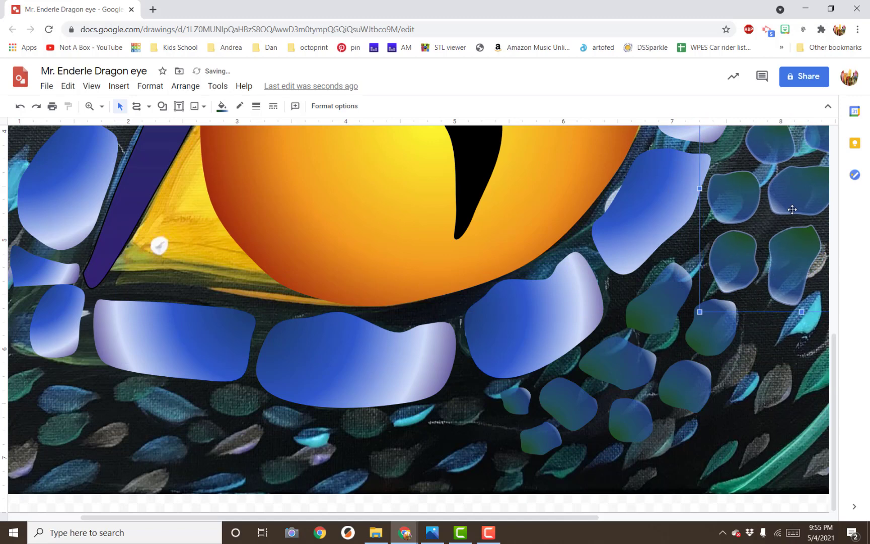
Add two more copies of the original scale cluster, one over the reference's right edge and one overlapping its lower edge
{"action": "left_click", "coordinate": [89, 107]}
{"action": "left_click", "coordinate": [171, 206]}
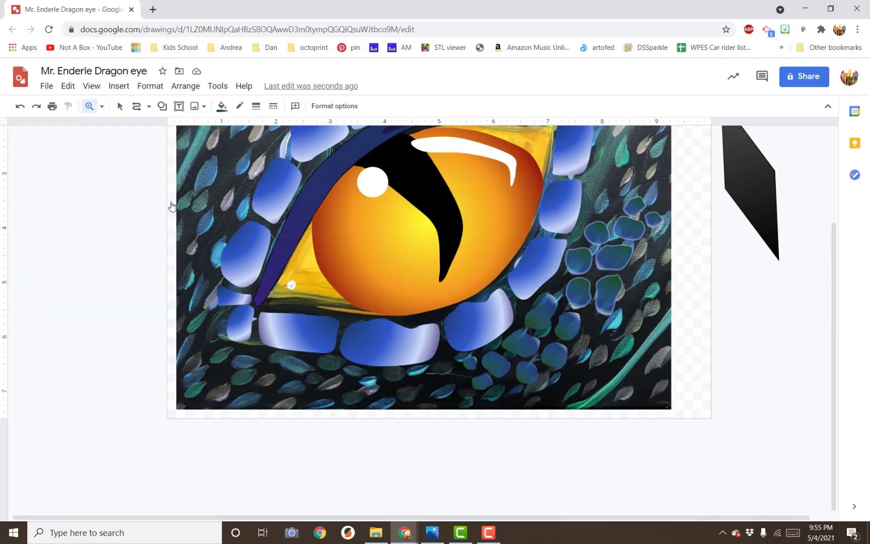
{"action": "scroll", "coordinate": [679, 312], "scroll_direction": "up", "scroll_amount": 1}
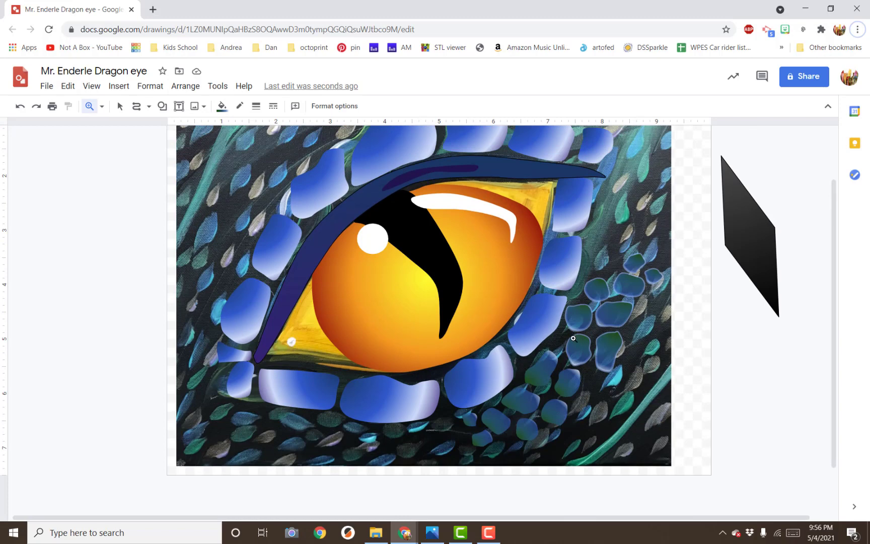
{"action": "left_click", "coordinate": [120, 106]}
{"action": "left_click_drag", "start_coordinate": [562, 387], "coordinate": [665, 339]}
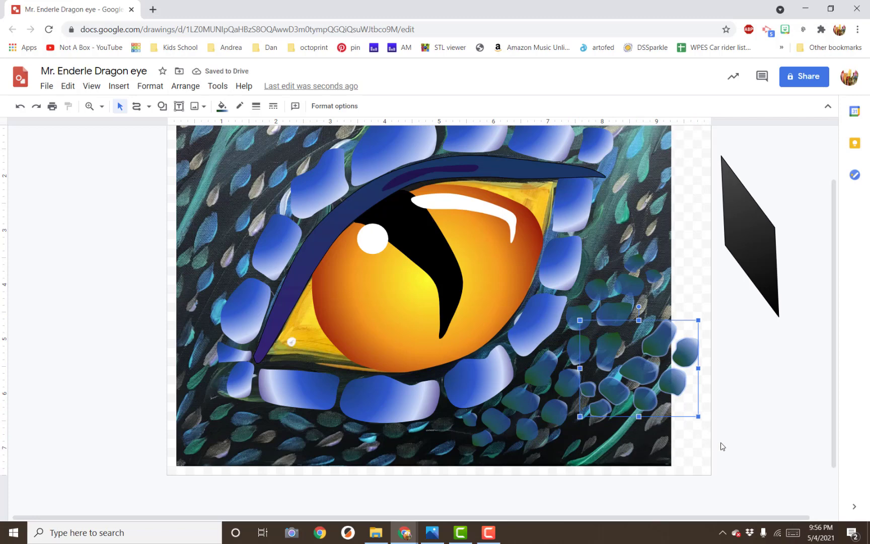
{"action": "key", "text": "ctrl+z"}
{"action": "left_click_drag", "start_coordinate": [572, 408], "coordinate": [565, 447]}
{"action": "left_click_drag", "start_coordinate": [533, 406], "coordinate": [685, 406]}
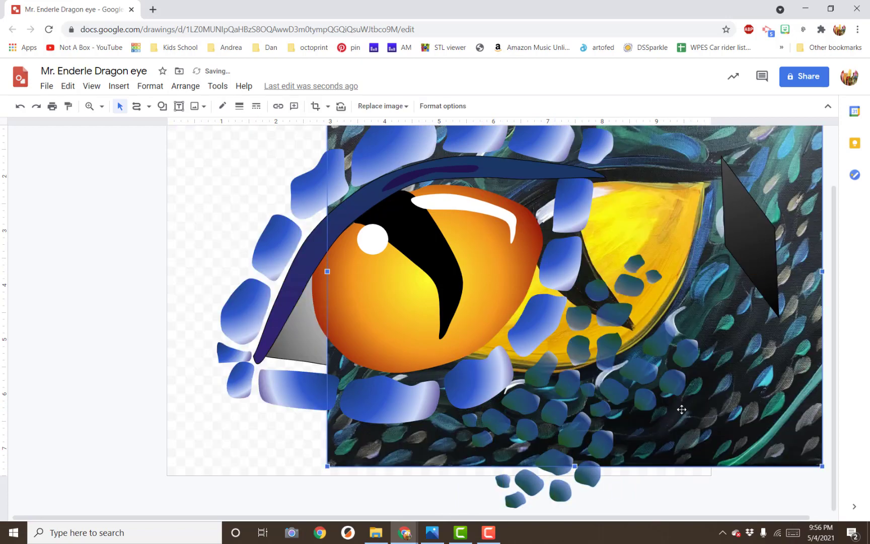
{"action": "key", "text": "ctrl+z"}
{"action": "scroll", "coordinate": [704, 440], "scroll_direction": "down", "scroll_amount": 1}
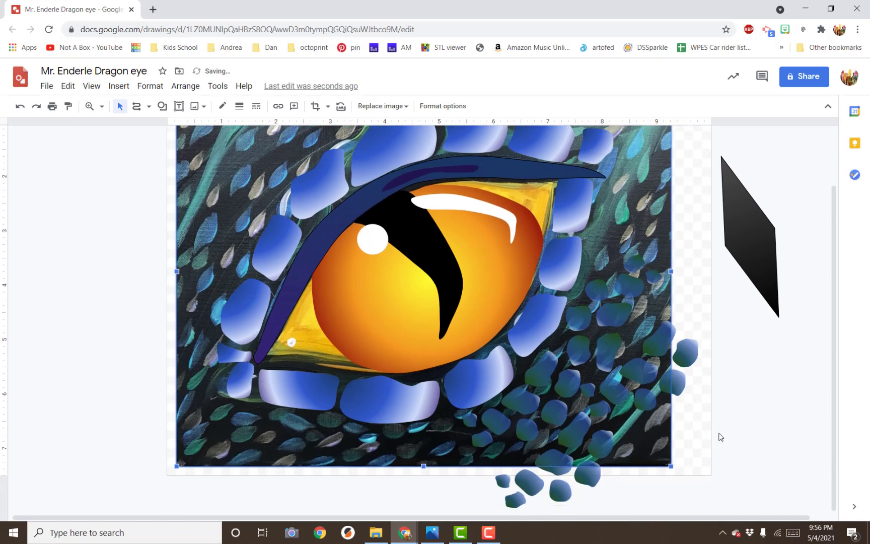
{"action": "left_click", "coordinate": [734, 427]}
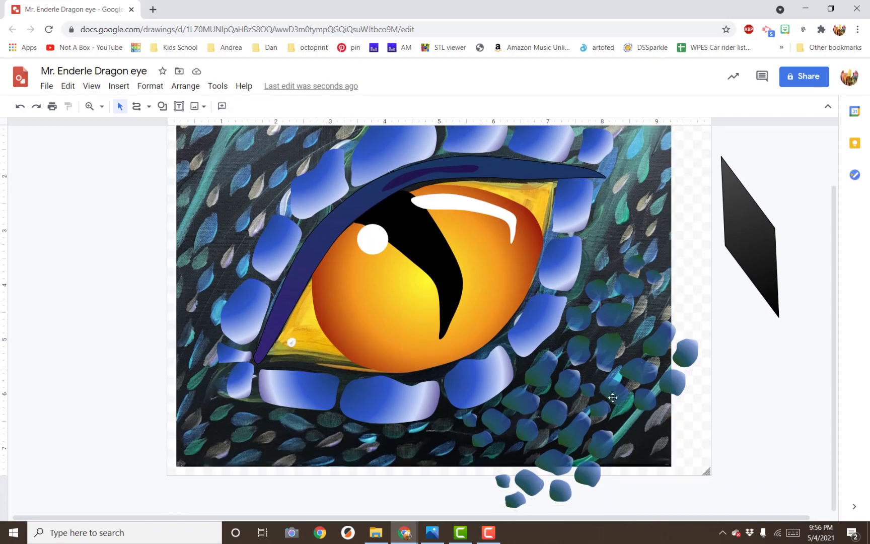
Move two small copied scales and a larger one into the gaps near the reference's lower right, rotating the second small scale
{"action": "scroll", "coordinate": [613, 398], "scroll_direction": "up", "scroll_amount": 1}
{"action": "scroll", "coordinate": [613, 398], "scroll_direction": "down", "scroll_amount": 3}
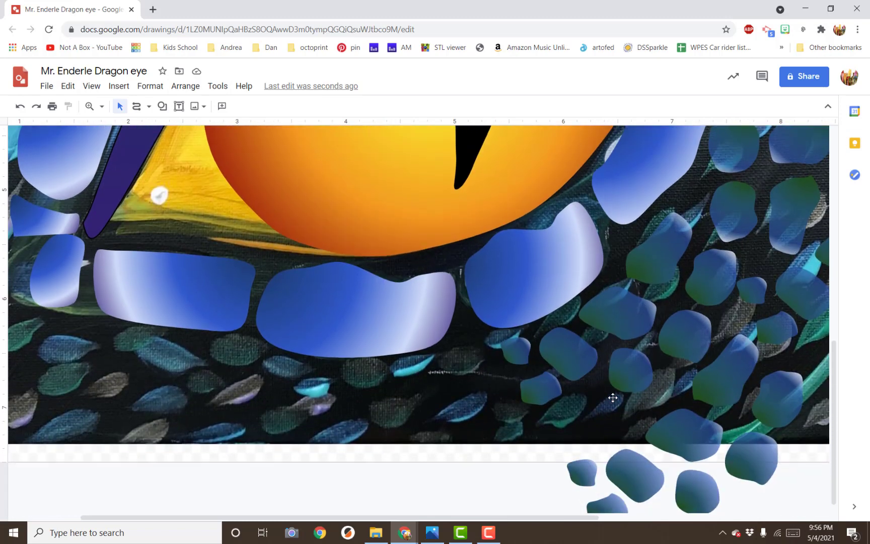
{"action": "scroll", "coordinate": [761, 382], "scroll_direction": "up", "scroll_amount": 1}
{"action": "left_click_drag", "start_coordinate": [751, 342], "coordinate": [756, 322]}
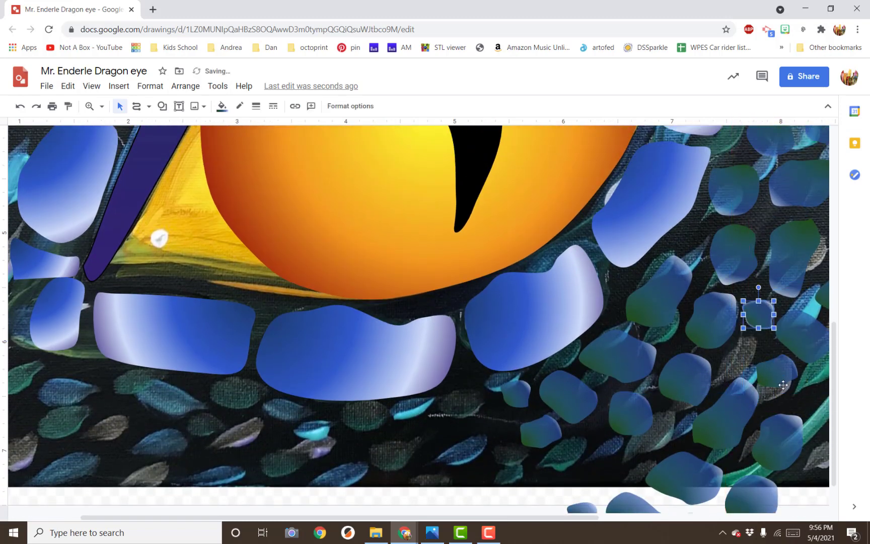
{"action": "left_click_drag", "start_coordinate": [783, 385], "coordinate": [773, 377]}
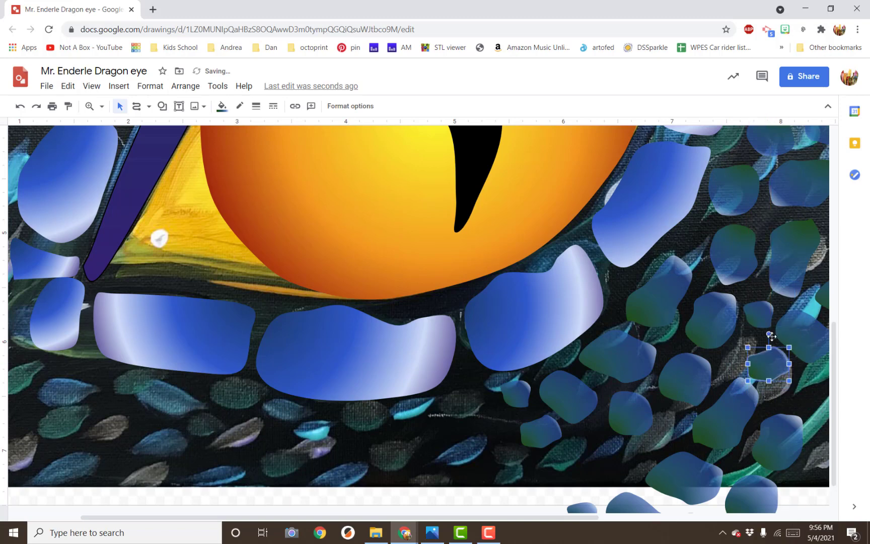
{"action": "left_click_drag", "start_coordinate": [769, 334], "coordinate": [791, 428]}
Move the leftover copied scales up into the lower-right gaps, placing two beneath the ring's lower-right scales
{"action": "left_click_drag", "start_coordinate": [757, 492], "coordinate": [752, 464]}
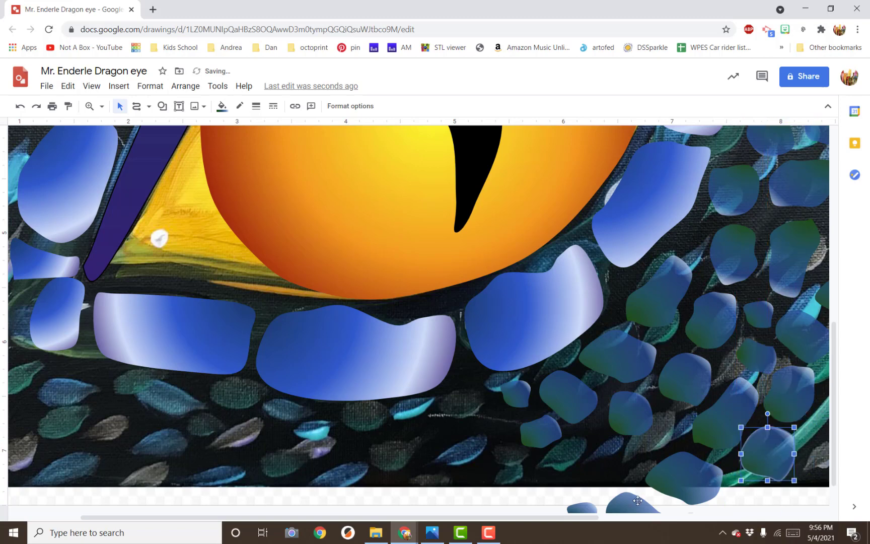
{"action": "left_click_drag", "start_coordinate": [637, 500], "coordinate": [600, 459]}
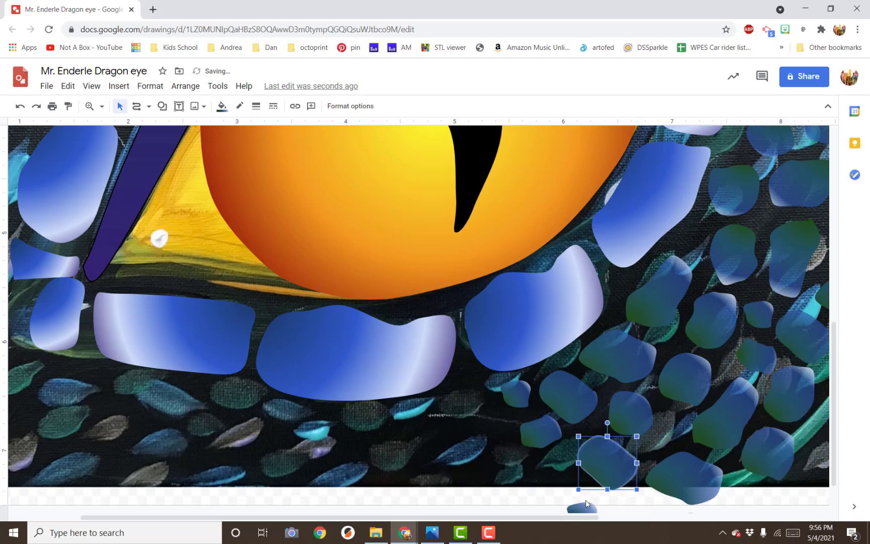
{"action": "left_click_drag", "start_coordinate": [586, 503], "coordinate": [559, 462]}
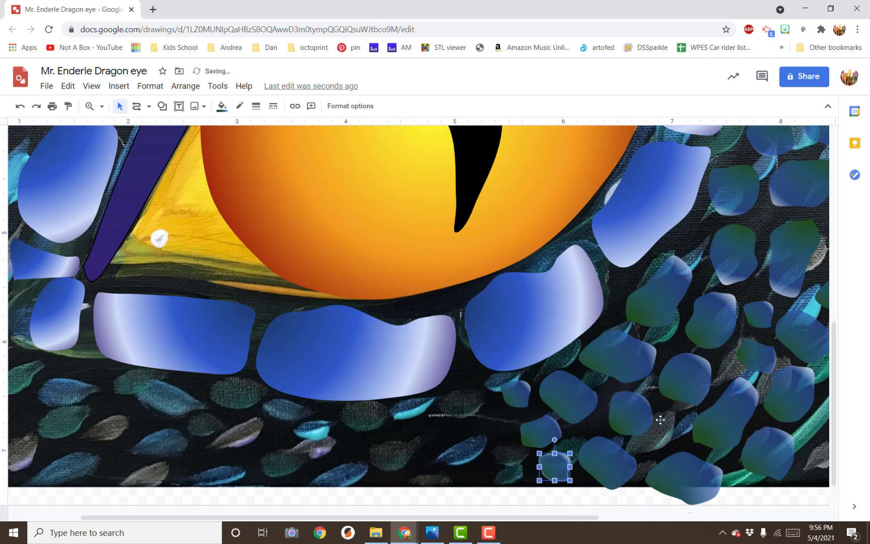
{"action": "scroll", "coordinate": [661, 420], "scroll_direction": "down", "scroll_amount": 1}
{"action": "left_click_drag", "start_coordinate": [609, 496], "coordinate": [465, 337]}
{"action": "left_click", "coordinate": [675, 470]}
{"action": "left_click_drag", "start_coordinate": [675, 471], "coordinate": [474, 368]}
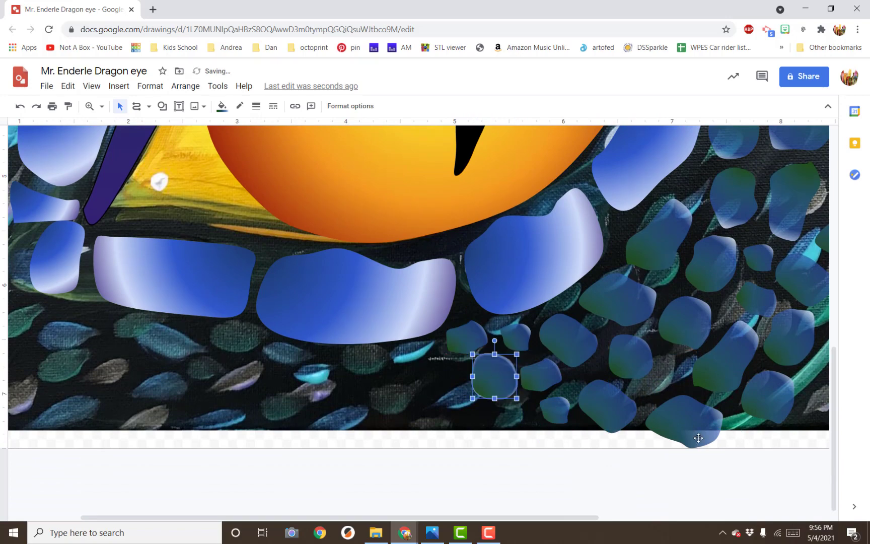
Delete the dragon eye reference image from behind the traced shapes
{"action": "scroll", "coordinate": [697, 437], "scroll_direction": "up", "scroll_amount": 1}
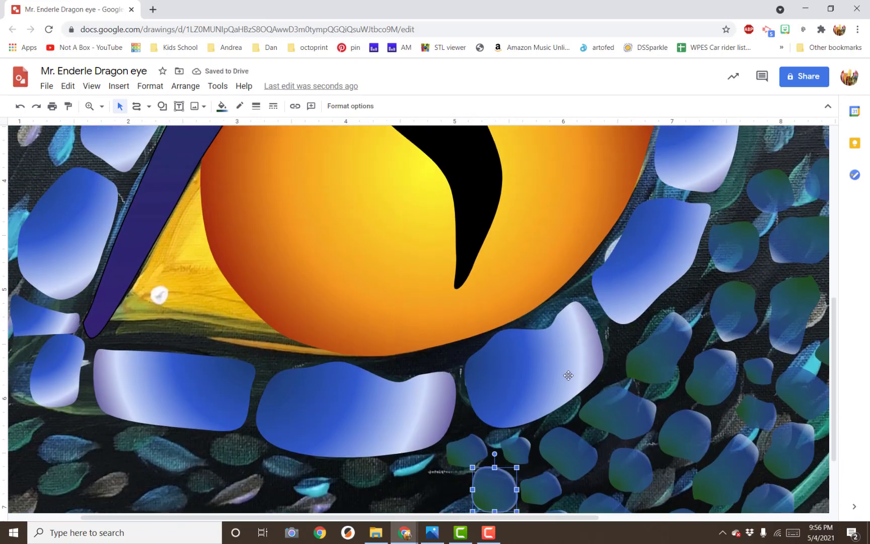
{"action": "scroll", "coordinate": [562, 377], "scroll_direction": "down", "scroll_amount": 1}
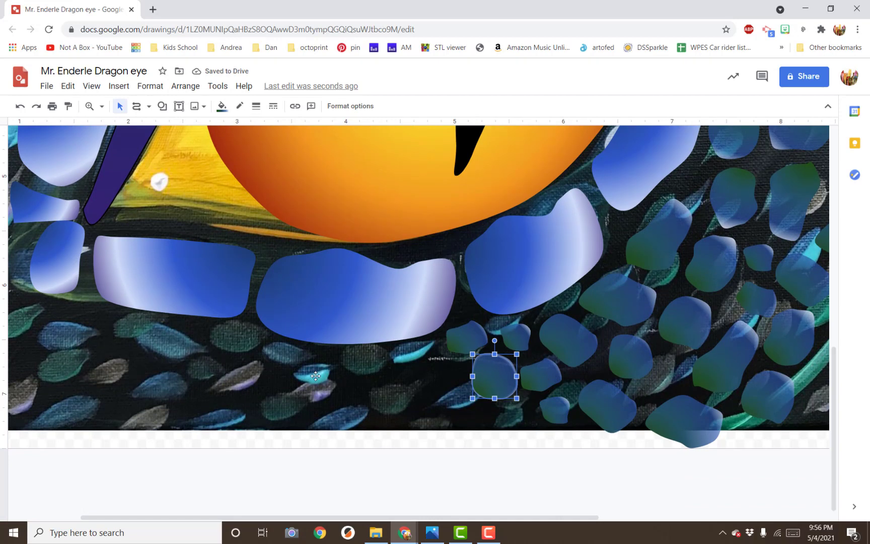
{"action": "left_click", "coordinate": [159, 346]}
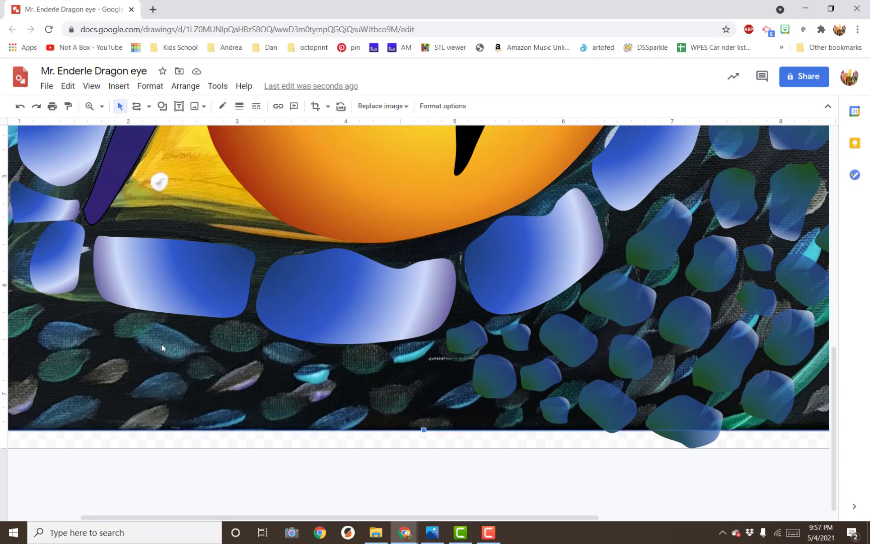
{"action": "key", "text": "Delete"}
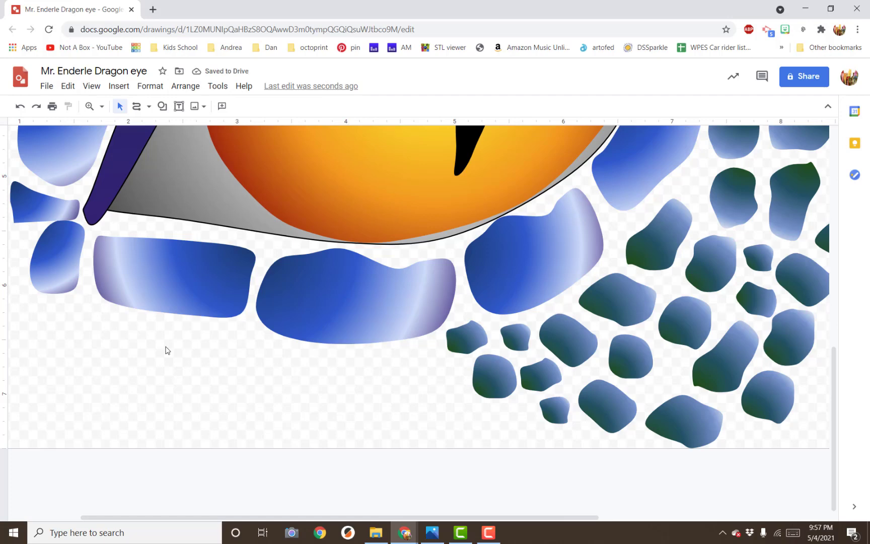
{"action": "scroll", "coordinate": [168, 350], "scroll_direction": "up", "scroll_amount": 5}
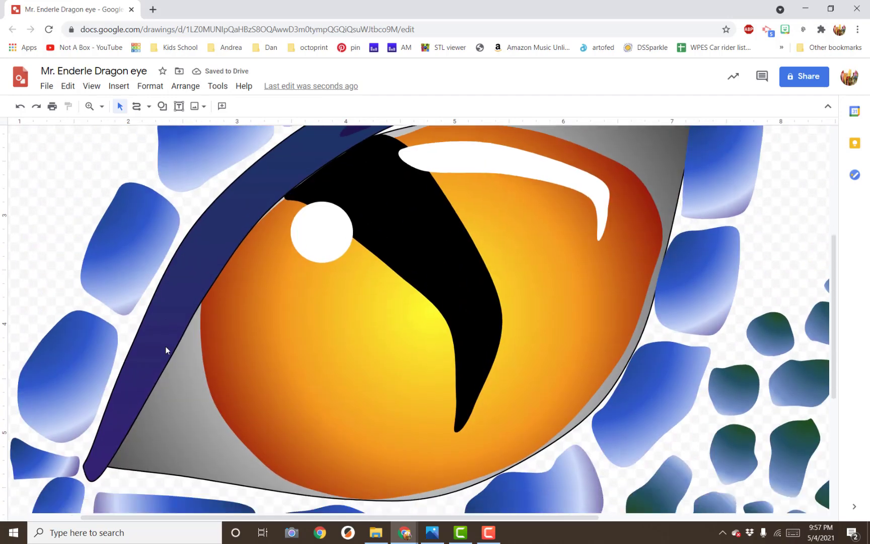
{"action": "scroll", "coordinate": [168, 350], "scroll_direction": "down", "scroll_amount": 5}
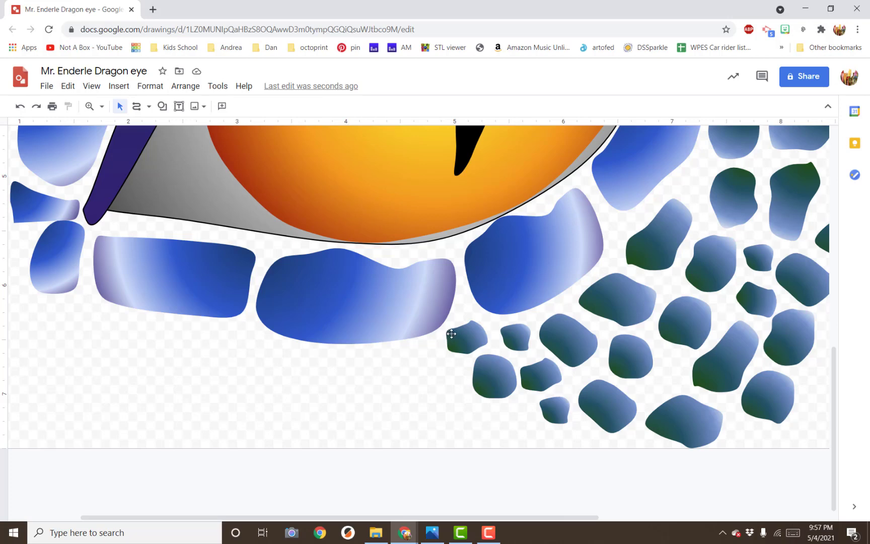
Paste another scale cluster, move it below the middle of the lower ring and rotate it
{"action": "key", "text": "ctrl+v"}
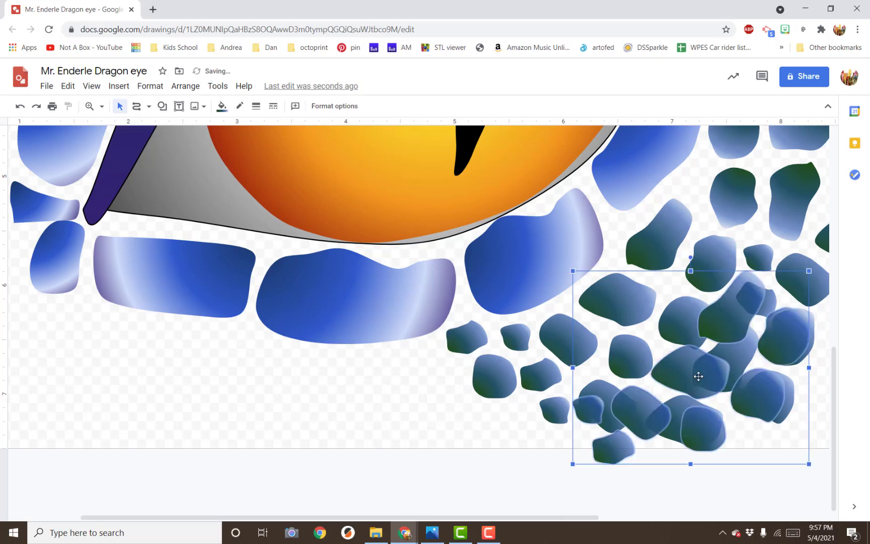
{"action": "left_click_drag", "start_coordinate": [646, 391], "coordinate": [348, 388]}
{"action": "left_click_drag", "start_coordinate": [346, 388], "coordinate": [347, 402]}
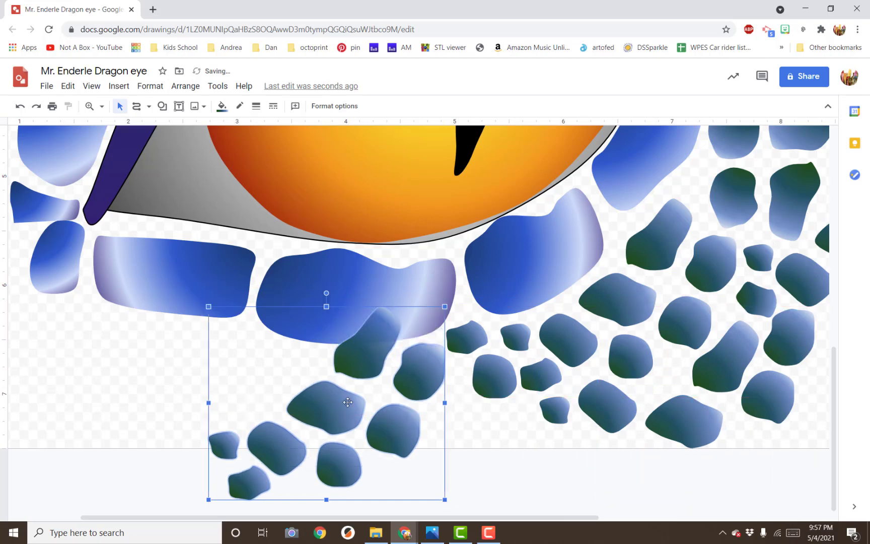
{"action": "left_click_drag", "start_coordinate": [326, 293], "coordinate": [390, 335]}
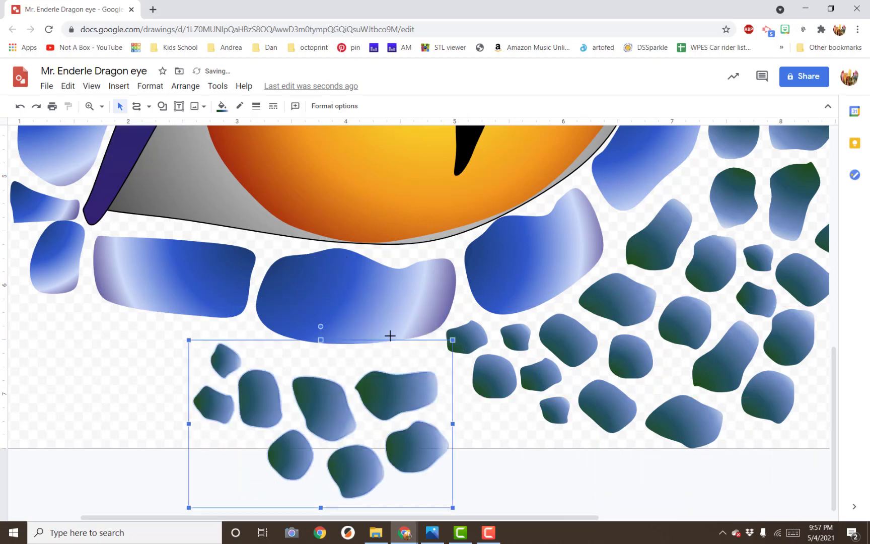
{"action": "left_click_drag", "start_coordinate": [320, 325], "coordinate": [355, 365]}
Move individual scales of the rotated cluster into the space beneath the ring's lower middle scale
{"action": "left_click_drag", "start_coordinate": [422, 411], "coordinate": [365, 357]}
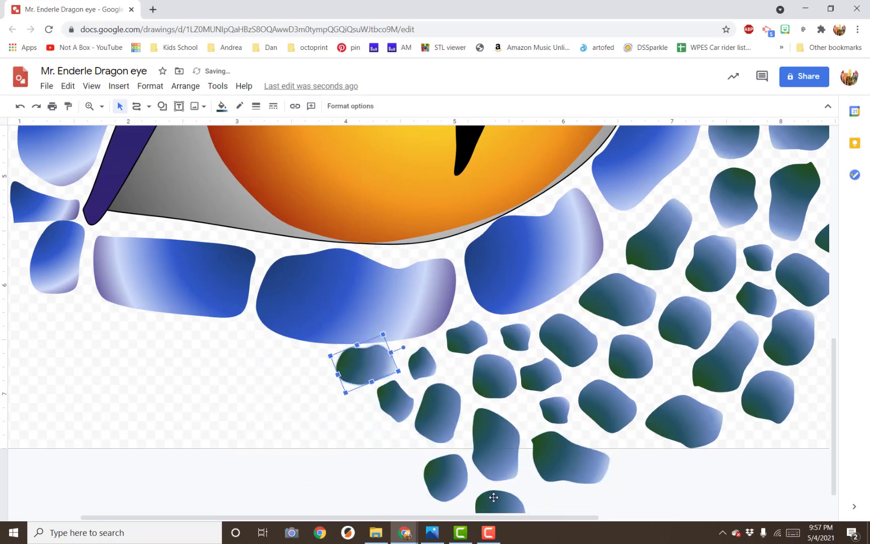
{"action": "left_click_drag", "start_coordinate": [493, 497], "coordinate": [334, 391]}
{"action": "left_click_drag", "start_coordinate": [446, 477], "coordinate": [370, 435]}
{"action": "left_click_drag", "start_coordinate": [569, 458], "coordinate": [570, 457]}
{"action": "left_click", "coordinate": [497, 446]}
Fill a lower-right gap with a copied small scale, then add and rotate another cluster below the ring's lower-left scale
{"action": "left_click", "coordinate": [515, 337]}
{"action": "key", "text": "ctrl+d"}
{"action": "left_click_drag", "start_coordinate": [527, 348], "coordinate": [185, 392]}
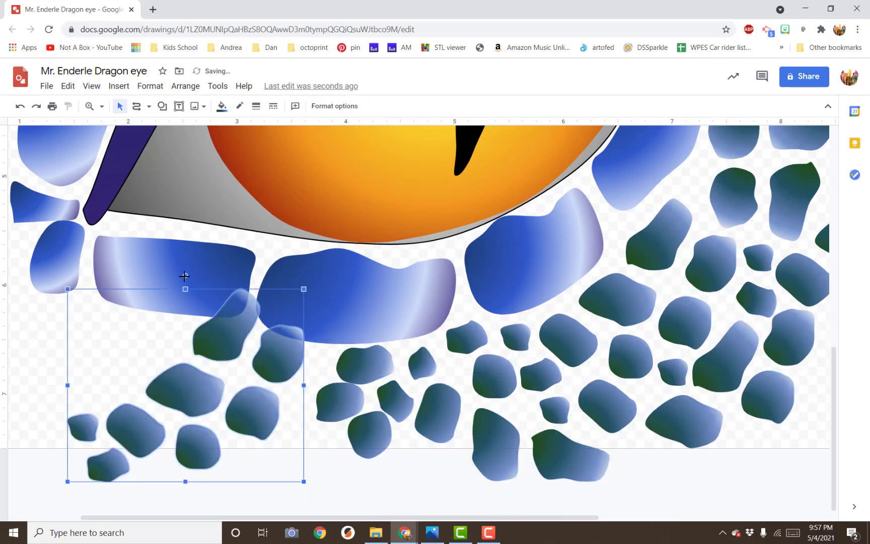
{"action": "left_click_drag", "start_coordinate": [185, 275], "coordinate": [290, 351]}
Spread the scales of the new cluster individually through the empty area below the ring's lower-left scale
{"action": "left_click_drag", "start_coordinate": [256, 404], "coordinate": [275, 364]}
{"action": "left_click_drag", "start_coordinate": [181, 380], "coordinate": [290, 435]}
{"action": "left_click_drag", "start_coordinate": [242, 463], "coordinate": [235, 416]}
{"action": "left_click_drag", "start_coordinate": [179, 461], "coordinate": [207, 363]}
{"action": "left_click_drag", "start_coordinate": [130, 412], "coordinate": [176, 434]}
{"action": "left_click_drag", "start_coordinate": [109, 290], "coordinate": [126, 422]}
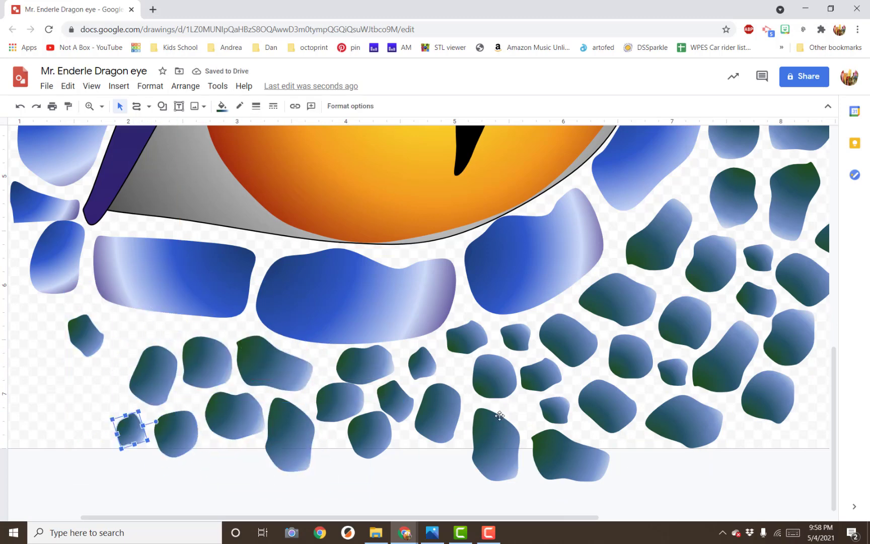
Arrange more copied scales around the canvas's lower-left corner and delete an unneeded selection
{"action": "scroll", "coordinate": [499, 421], "scroll_direction": "down", "scroll_amount": 5}
{"action": "left_click_drag", "start_coordinate": [620, 265], "coordinate": [510, 367]}
{"action": "left_click", "coordinate": [157, 238]}
{"action": "left_click_drag", "start_coordinate": [538, 307], "coordinate": [325, 332]}
{"action": "key", "text": "Delete"}
{"action": "left_click_drag", "start_coordinate": [311, 310], "coordinate": [322, 348]}
{"action": "left_click", "coordinate": [318, 351]}
Undo the last several scale edits
{"action": "key", "text": "ctrl+z"}
{"action": "key", "text": "ctrl+z"}
{"action": "key", "text": "ctrl+z"}
{"action": "key", "text": "ctrl+z"}
{"action": "key", "text": "ctrl+z"}
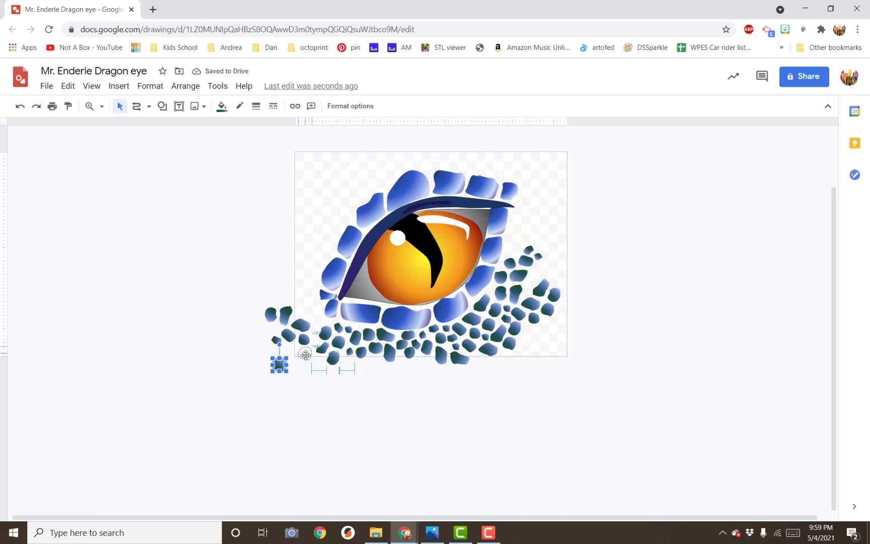
{"action": "key", "text": "ctrl+z"}
Place copied scales along the canvas's right edge and delete the spare one
{"action": "left_click_drag", "start_coordinate": [534, 365], "coordinate": [562, 313]}
{"action": "key", "text": "ctrl+v"}
{"action": "left_click", "coordinate": [554, 295]}
{"action": "left_click", "coordinate": [509, 370]}
{"action": "left_click_drag", "start_coordinate": [528, 374], "coordinate": [553, 274]}
{"action": "left_click", "coordinate": [532, 359]}
{"action": "key", "text": "Delete"}
Duplicate four of the scales at the upper end of the cluster to the right of the eye
{"action": "left_click", "coordinate": [101, 106]}
{"action": "left_click", "coordinate": [108, 176]}
{"action": "scroll", "coordinate": [357, 273], "scroll_direction": "right", "scroll_amount": 3}
{"action": "scroll", "coordinate": [761, 373], "scroll_direction": "up", "scroll_amount": 2}
{"action": "left_click", "coordinate": [579, 252]}
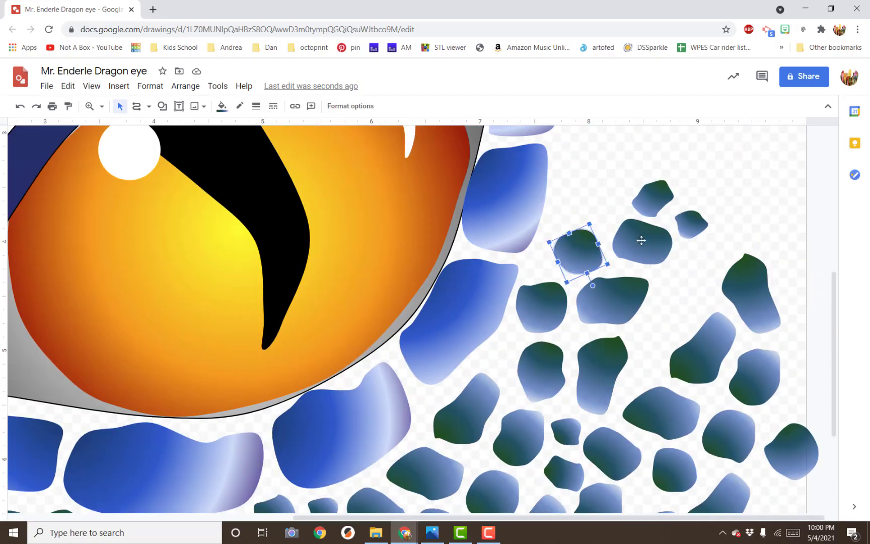
{"action": "left_click", "coordinate": [612, 301], "text": "shift"}
{"action": "left_click", "coordinate": [542, 308], "text": "shift"}
{"action": "left_click", "coordinate": [653, 199], "text": "shift"}
{"action": "key", "text": "ctrl+v"}
Spread the four duplicated scales toward the canvas's right edge, shifting a small neighbouring scale to make room
{"action": "left_click_drag", "start_coordinate": [625, 309], "coordinate": [770, 231]}
{"action": "left_click_drag", "start_coordinate": [704, 242], "coordinate": [684, 291]}
{"action": "left_click_drag", "start_coordinate": [711, 262], "coordinate": [716, 260]}
{"action": "left_click_drag", "start_coordinate": [736, 184], "coordinate": [695, 218]}
{"action": "left_click_drag", "start_coordinate": [770, 233], "coordinate": [760, 226]}
{"action": "left_click_drag", "start_coordinate": [806, 138], "coordinate": [791, 273]}
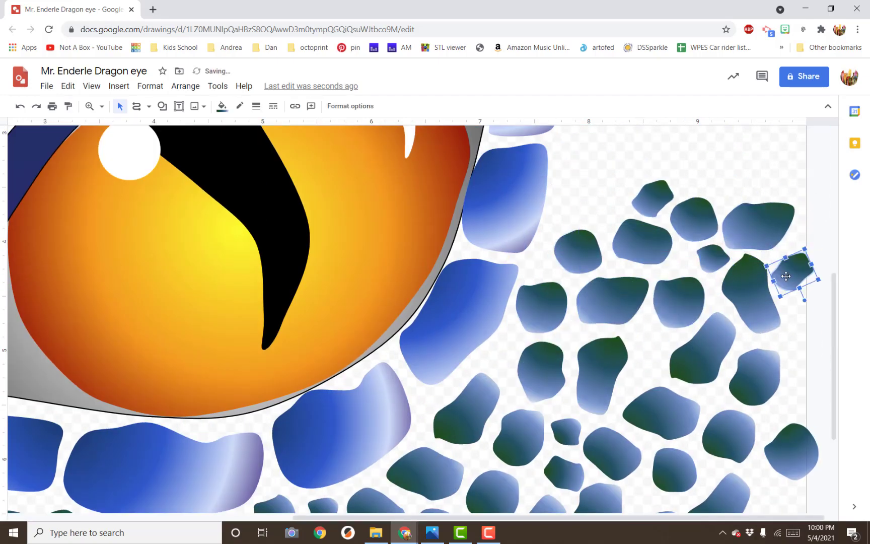
Select the upper eyelid shape and fine-tune its position and size over the eye
{"action": "key", "text": "ctrl+minus"}
{"action": "key", "text": "ctrl+minus"}
{"action": "key", "text": "ctrl+minus"}
{"action": "key", "text": "ctrl+minus"}
{"action": "key", "text": "ctrl+minus"}
{"action": "left_click", "coordinate": [403, 216]}
{"action": "left_click_drag", "start_coordinate": [401, 161], "coordinate": [408, 169]}
{"action": "left_click_drag", "start_coordinate": [408, 169], "coordinate": [408, 162]}
{"action": "left_click", "coordinate": [444, 154]}
{"action": "left_click_drag", "start_coordinate": [164, 347], "coordinate": [165, 353]}
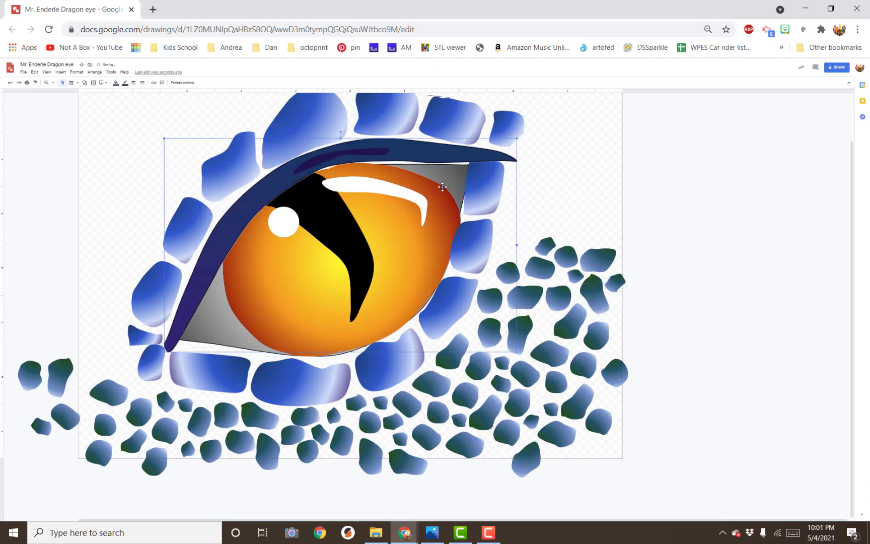
Duplicate the lower-right group of scales and place the copy higher along the canvas's right edge
{"action": "left_click_drag", "start_coordinate": [622, 482], "coordinate": [508, 328]}
{"action": "key", "text": "ctrl+v"}
{"action": "left_click_drag", "start_coordinate": [610, 432], "coordinate": [623, 204]}
{"action": "left_click", "coordinate": [651, 210]}
Fit individual copied scales into the gaps between the ring's right side and the upper-right scales
{"action": "left_click_drag", "start_coordinate": [550, 240], "coordinate": [511, 246]}
{"action": "left_click_drag", "start_coordinate": [525, 165], "coordinate": [556, 225]}
{"action": "left_click_drag", "start_coordinate": [622, 204], "coordinate": [611, 230]}
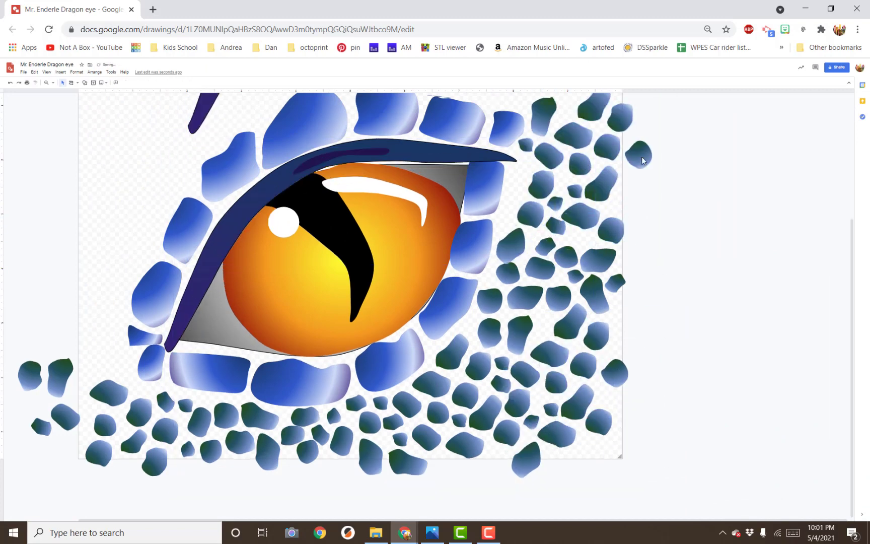
{"action": "left_click_drag", "start_coordinate": [597, 107], "coordinate": [549, 185]}
{"action": "left_click", "coordinate": [522, 181]}
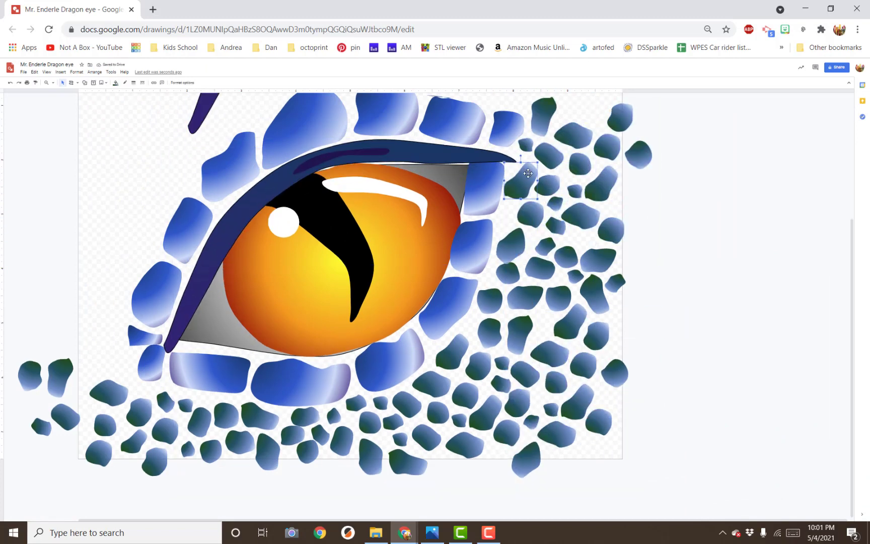
Adjust the scales right of the eye and paste a small scale into the gap between them
{"action": "key", "text": "ctrl+alt+plus"}
{"action": "left_click", "coordinate": [593, 180]}
{"action": "left_click_drag", "start_coordinate": [592, 142], "coordinate": [625, 201]}
{"action": "left_click", "coordinate": [662, 184]}
{"action": "left_click_drag", "start_coordinate": [684, 144], "coordinate": [732, 167]}
{"action": "left_click", "coordinate": [723, 245]}
{"action": "key", "text": "ctrl+v"}
{"action": "left_click_drag", "start_coordinate": [741, 263], "coordinate": [694, 158]}
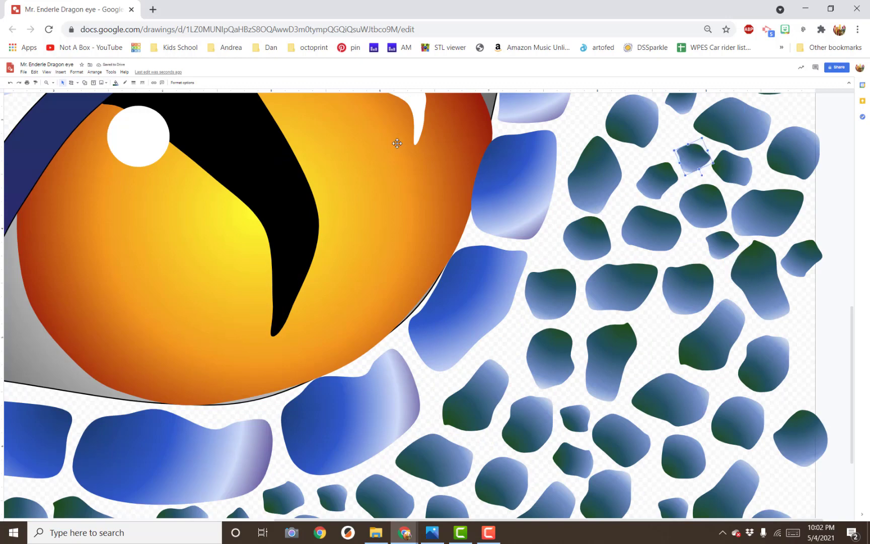
Return the browser page zoom to 100%
{"action": "left_click", "coordinate": [857, 29]}
{"action": "left_click", "coordinate": [852, 134]}
{"action": "left_click", "coordinate": [796, 63]}
{"action": "key", "text": "F11"}
{"action": "left_click", "coordinate": [858, 29]}
{"action": "left_click", "coordinate": [824, 135]}
{"action": "left_click", "coordinate": [823, 135]}
{"action": "left_click", "coordinate": [824, 134]}
{"action": "left_click", "coordinate": [824, 135]}
{"action": "left_click", "coordinate": [824, 135]}
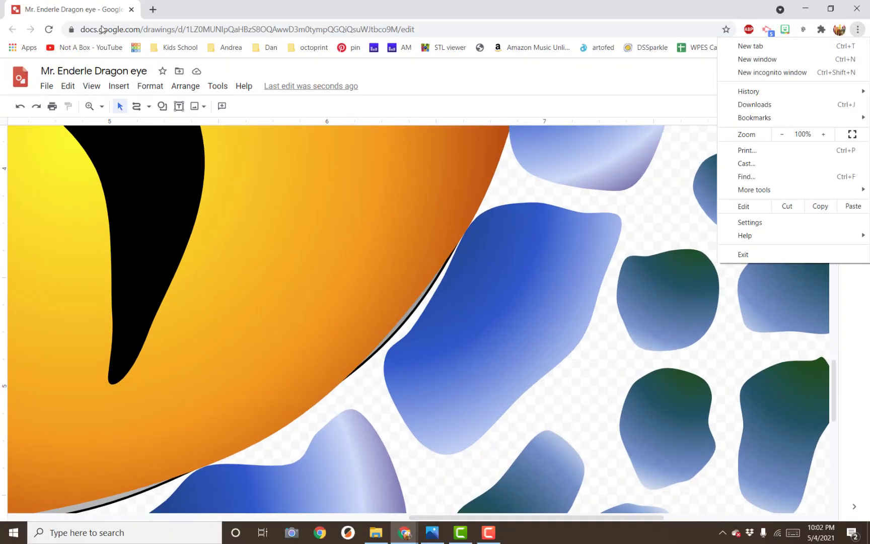
Paste another scale cluster over the canvas's upper-right corner and move scales from it down into nearby gaps
{"action": "left_click", "coordinate": [605, 276]}
{"action": "scroll", "coordinate": [606, 276], "scroll_direction": "up", "scroll_amount": 10}
{"action": "key", "text": "ctrl+v"}
{"action": "left_click_drag", "start_coordinate": [706, 108], "coordinate": [700, 100]}
{"action": "scroll", "coordinate": [701, 227], "scroll_direction": "up", "scroll_amount": 2}
{"action": "left_click_drag", "start_coordinate": [688, 321], "coordinate": [723, 254]}
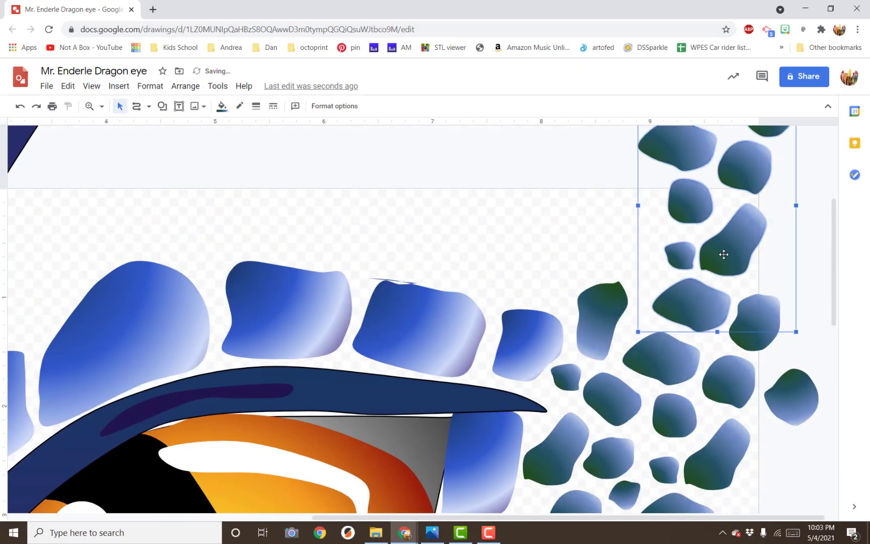
{"action": "key", "text": "ctrl+alt+minus"}
{"action": "left_click_drag", "start_coordinate": [570, 215], "coordinate": [570, 370]}
{"action": "left_click_drag", "start_coordinate": [590, 269], "coordinate": [563, 345]}
Recolour the green and light-blue stops of the radial gradient on the scales at the upper-right corner
{"action": "left_click", "coordinate": [565, 276], "text": "shift"}
{"action": "left_click", "coordinate": [578, 246], "text": "shift"}
{"action": "left_click", "coordinate": [222, 107]}
{"action": "left_click", "coordinate": [230, 280]}
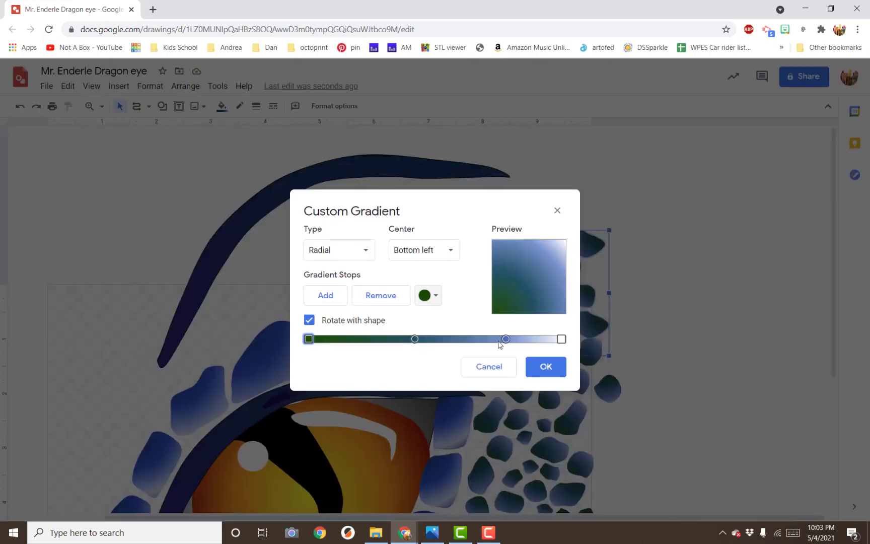
{"action": "left_click", "coordinate": [434, 296]}
{"action": "left_click", "coordinate": [475, 454]}
{"action": "left_click", "coordinate": [546, 388]}
{"action": "left_click", "coordinate": [505, 339]}
{"action": "left_click", "coordinate": [434, 297]}
{"action": "left_click", "coordinate": [548, 374]}
Arrange the recoloured scales along the upper-right corner and above the right end of the ring
{"action": "left_click_drag", "start_coordinate": [581, 243], "coordinate": [517, 308]}
{"action": "left_click_drag", "start_coordinate": [584, 296], "coordinate": [490, 332]}
{"action": "left_click_drag", "start_coordinate": [612, 389], "coordinate": [468, 320]}
{"action": "mouse_move", "coordinate": [565, 308]}
{"action": "left_mouse_down"}
{"action": "mouse_move", "coordinate": [543, 301]}
{"action": "mouse_move", "coordinate": [572, 290]}
{"action": "left_mouse_up"}
{"action": "left_click_drag", "start_coordinate": [590, 353], "coordinate": [584, 353]}
{"action": "left_click", "coordinate": [590, 323]}
{"action": "left_click", "coordinate": [618, 282]}
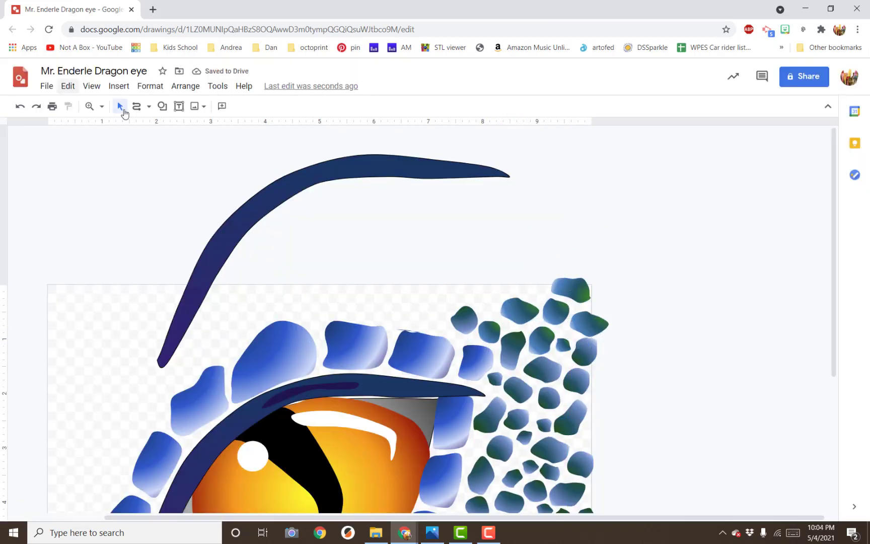
Draw small closed scale outlines with the Curve tool in the gaps above the ring's upper-right end
{"action": "double_click", "coordinate": [137, 106]}
{"action": "left_click", "coordinate": [478, 294]}
{"action": "left_click", "coordinate": [501, 295]}
{"action": "left_click", "coordinate": [525, 292]}
{"action": "left_click", "coordinate": [545, 291]}
{"action": "left_click", "coordinate": [424, 309]}
Draw one more rounded scale outline at the canvas's upper edge, above the ring's second scale from the right
{"action": "left_click", "coordinate": [444, 284]}
{"action": "left_click", "coordinate": [462, 286]}
{"action": "left_click", "coordinate": [464, 299]}
{"action": "left_click", "coordinate": [454, 304]}
{"action": "left_click", "coordinate": [444, 297]}
{"action": "left_click", "coordinate": [444, 285]}
Draw two further closed scale outlines across the canvas's upper edge and leave the Curve tool
{"action": "left_click", "coordinate": [477, 281]}
{"action": "left_click", "coordinate": [485, 288]}
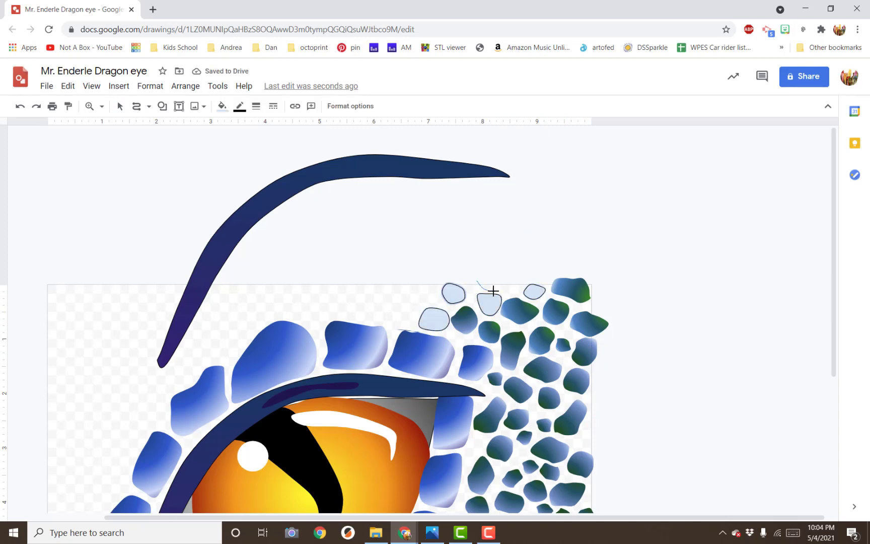
{"action": "left_click", "coordinate": [521, 290]}
{"action": "left_click", "coordinate": [522, 276]}
{"action": "left_click", "coordinate": [466, 283]}
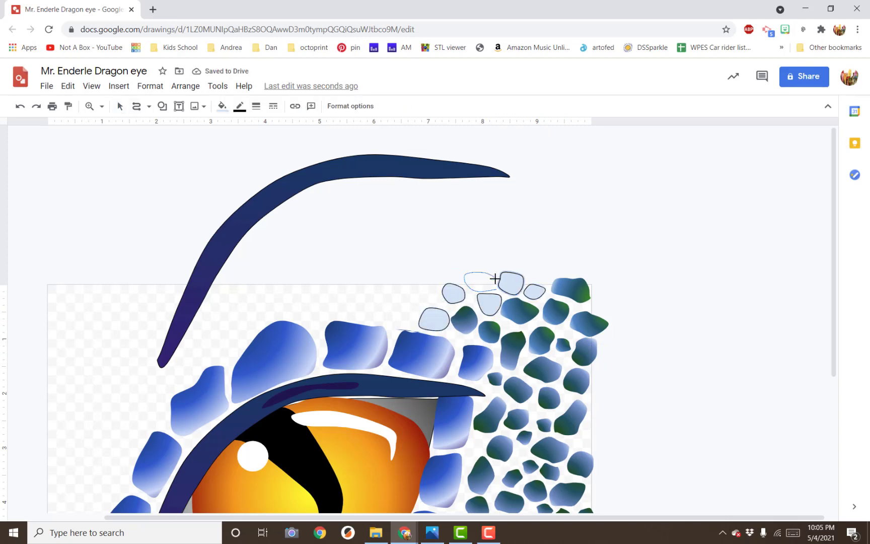
{"action": "left_click", "coordinate": [496, 289]}
{"action": "key", "text": "Escape"}
Give the six newly drawn scales the green-blue gradient fill and a transparent outline
{"action": "left_click", "coordinate": [453, 294], "text": "shift"}
{"action": "left_click", "coordinate": [434, 319], "text": "shift"}
{"action": "left_click", "coordinate": [489, 304], "text": "shift"}
{"action": "left_click", "coordinate": [516, 286], "text": "shift"}
{"action": "left_click", "coordinate": [535, 292], "text": "shift"}
{"action": "left_click", "coordinate": [223, 106]}
{"action": "left_click", "coordinate": [225, 273]}
{"action": "left_click", "coordinate": [240, 106]}
{"action": "left_click", "coordinate": [255, 268]}
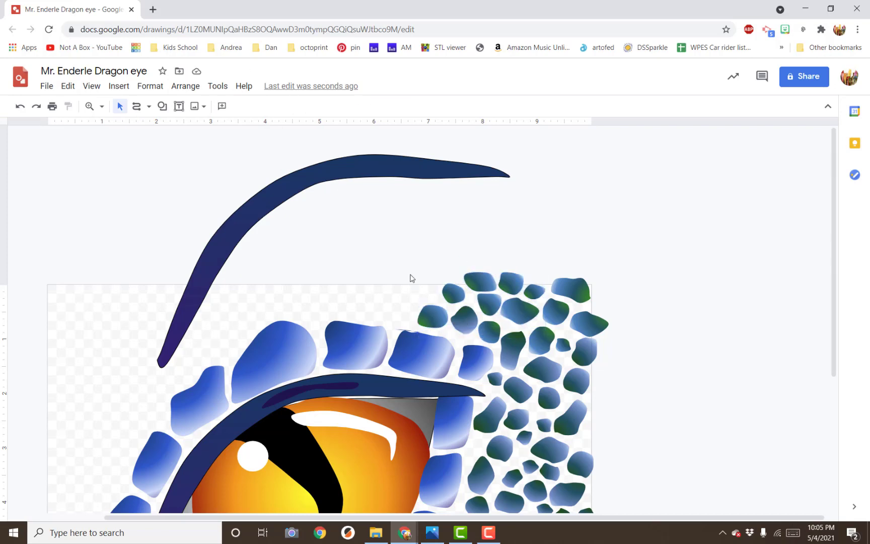
Paste the copied scales above the ring along the canvas's upper edge and delete the spare eyelid shape above the canvas
{"action": "key", "text": "ctrl+v"}
{"action": "left_click", "coordinate": [352, 316]}
{"action": "left_click_drag", "start_coordinate": [417, 290], "coordinate": [423, 297]}
{"action": "left_click_drag", "start_coordinate": [396, 278], "coordinate": [402, 280]}
{"action": "left_click", "coordinate": [304, 182]}
{"action": "key", "text": "Delete"}
Duplicate the newly placed scale group, rotate it above the ring's upper-left scales, and shift one small scale into the gap beside it
{"action": "left_click_drag", "start_coordinate": [447, 328], "coordinate": [257, 259]}
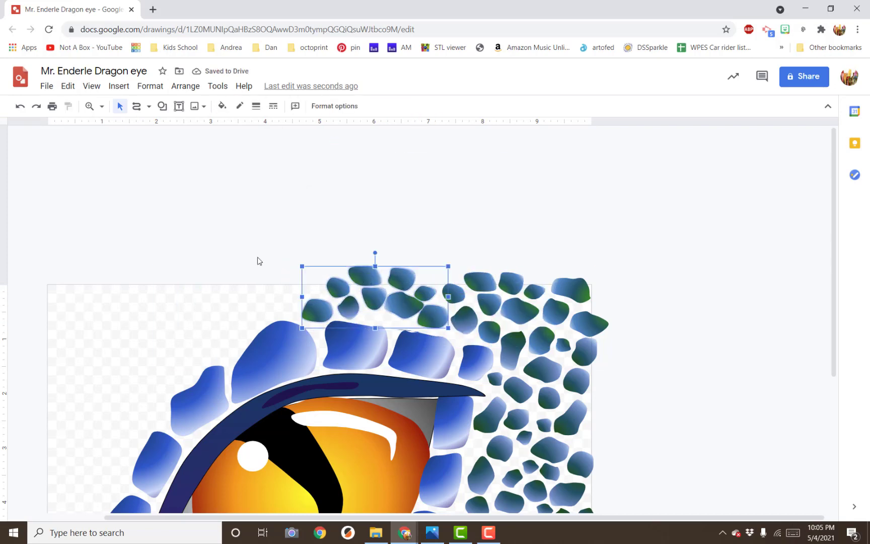
{"action": "key", "text": "ctrl+v"}
{"action": "left_click_drag", "start_coordinate": [373, 298], "coordinate": [268, 298]}
{"action": "left_click_drag", "start_coordinate": [270, 253], "coordinate": [257, 246]}
{"action": "left_click_drag", "start_coordinate": [285, 290], "coordinate": [313, 287]}
{"action": "left_click", "coordinate": [251, 264]}
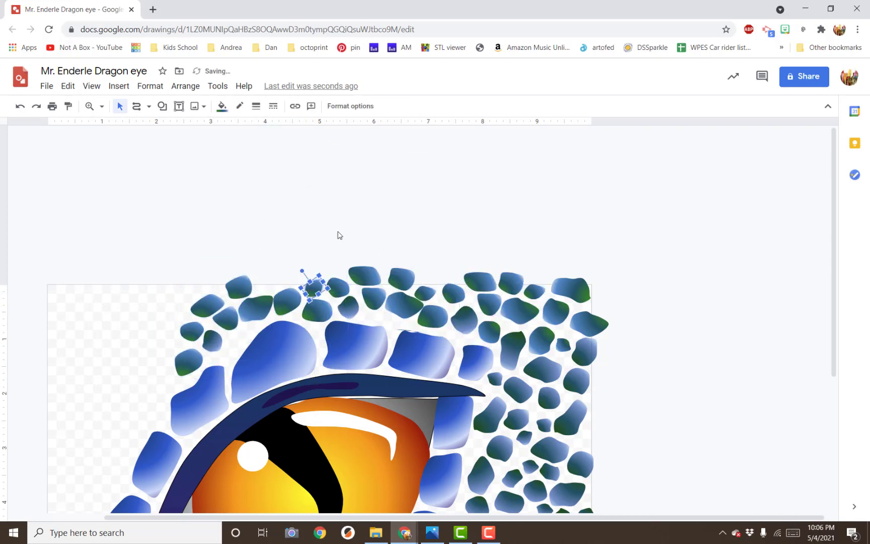
Paste another copy of the scale group toward the canvas's upper-left area and spread its scales into gaps along the upper edge
{"action": "key", "text": "ctrl+v"}
{"action": "left_click_drag", "start_coordinate": [427, 326], "coordinate": [168, 300]}
{"action": "left_click_drag", "start_coordinate": [189, 291], "coordinate": [268, 285]}
{"action": "left_click_drag", "start_coordinate": [128, 270], "coordinate": [292, 276]}
{"action": "left_click_drag", "start_coordinate": [268, 283], "coordinate": [314, 287]}
{"action": "left_click_drag", "start_coordinate": [197, 310], "coordinate": [205, 277]}
{"action": "left_click_drag", "start_coordinate": [167, 300], "coordinate": [158, 381]}
Paste the scale group once more near the canvas's upper-left corner and rearrange its scales to extend the rows leftward
{"action": "key", "text": "ctrl+v"}
{"action": "left_click_drag", "start_coordinate": [380, 294], "coordinate": [172, 318]}
{"action": "left_click_drag", "start_coordinate": [142, 330], "coordinate": [181, 298]}
{"action": "left_click_drag", "start_coordinate": [144, 356], "coordinate": [142, 330]}
{"action": "left_click", "coordinate": [180, 296]}
{"action": "left_click_drag", "start_coordinate": [137, 292], "coordinate": [157, 273]}
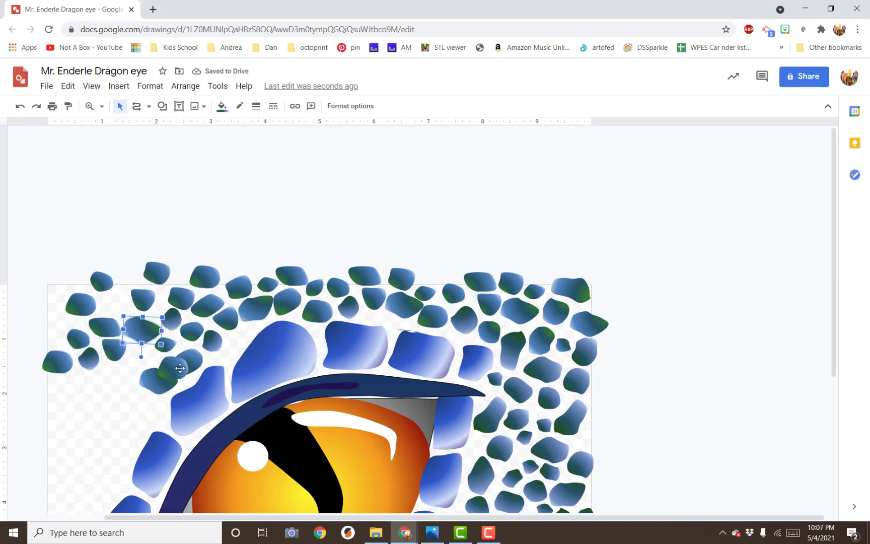
Reposition six scales in the upper-left cluster to even out the spacing around the ring's left scales
{"action": "left_click_drag", "start_coordinate": [174, 368], "coordinate": [152, 412]}
{"action": "left_click_drag", "start_coordinate": [166, 344], "coordinate": [239, 340]}
{"action": "left_click_drag", "start_coordinate": [114, 350], "coordinate": [167, 348]}
{"action": "left_click_drag", "start_coordinate": [81, 304], "coordinate": [113, 304]}
{"action": "left_click_drag", "start_coordinate": [104, 281], "coordinate": [127, 277]}
{"action": "left_click_drag", "start_coordinate": [89, 358], "coordinate": [146, 356]}
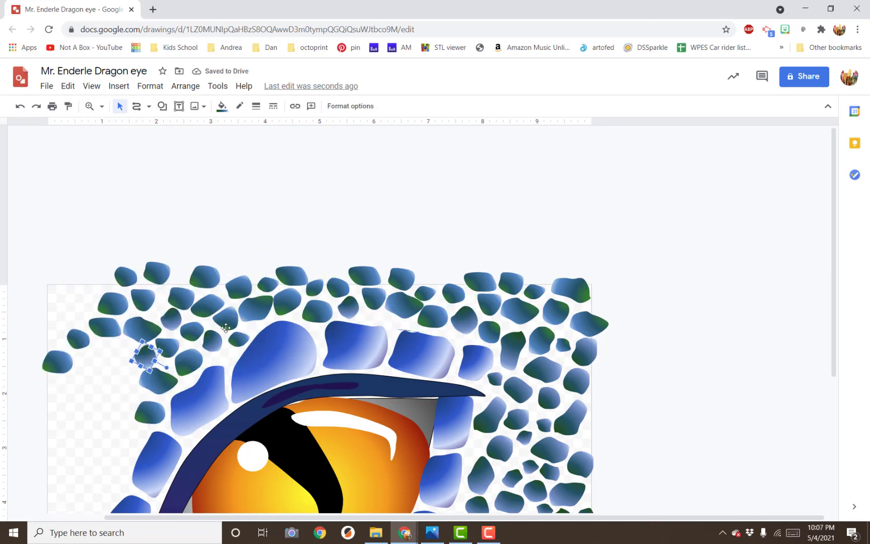
Duplicate a small scale from the outer edge of the upper-left cluster and place the copy in the gap beneath it
{"action": "left_click", "coordinate": [78, 339]}
{"action": "key", "text": "ctrl+c"}
{"action": "key", "text": "ctrl+v"}
{"action": "left_click_drag", "start_coordinate": [398, 330], "coordinate": [136, 368]}
{"action": "scroll", "coordinate": [116, 302], "scroll_direction": "down", "scroll_amount": 1}
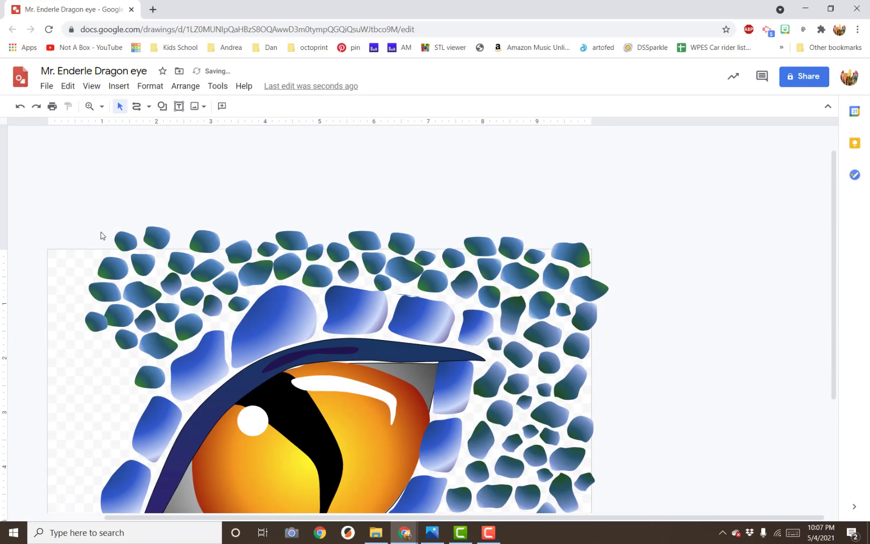
Duplicate a block of scales from the upper-left cluster, turn it upside down, and place it beside the ring's left side
{"action": "left_click", "coordinate": [125, 233]}
{"action": "left_click", "coordinate": [164, 189]}
{"action": "left_click_drag", "start_coordinate": [169, 154], "coordinate": [269, 247]}
{"action": "key", "text": "ctrl+c"}
{"action": "key", "text": "ctrl+v"}
{"action": "left_click_drag", "start_coordinate": [252, 228], "coordinate": [187, 317]}
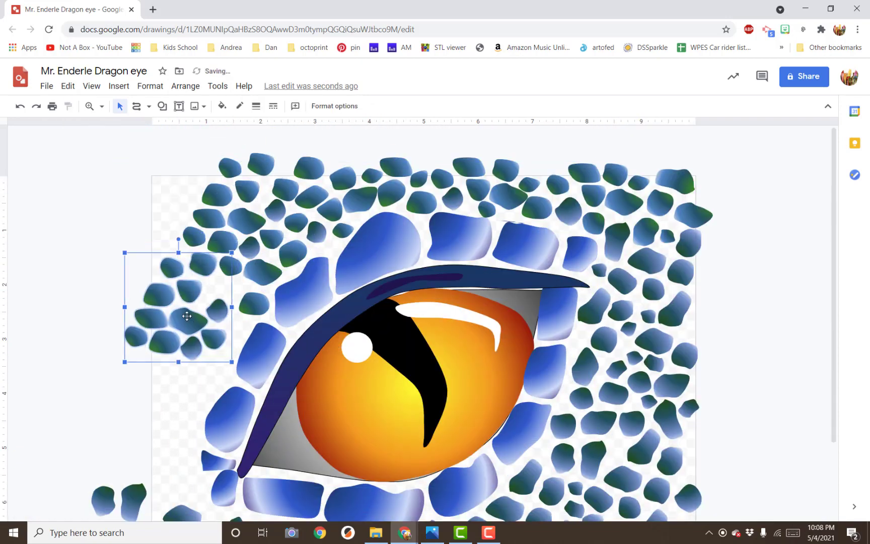
{"action": "left_click_drag", "start_coordinate": [178, 239], "coordinate": [179, 373]}
{"action": "left_click_drag", "start_coordinate": [178, 294], "coordinate": [195, 349]}
Paste the scale block again, rotate it, and position it over the canvas's left edge above the previous copy
{"action": "key", "text": "ctrl+v"}
{"action": "left_click_drag", "start_coordinate": [265, 239], "coordinate": [129, 263]}
{"action": "left_click_drag", "start_coordinate": [119, 180], "coordinate": [186, 230]}
{"action": "left_click_drag", "start_coordinate": [152, 255], "coordinate": [212, 297]}
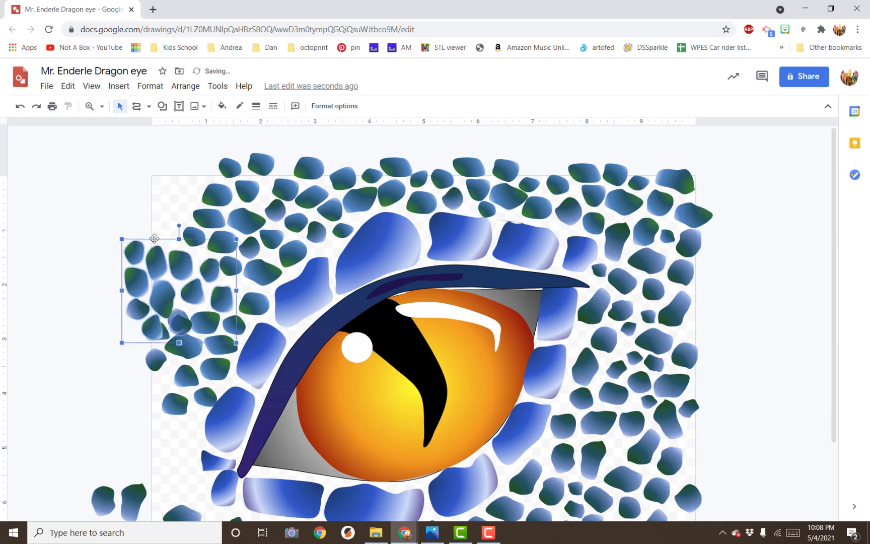
Move individual scales from the pasted block to fill the canvas's upper-left corner and the gaps along its left edge
{"action": "left_click_drag", "start_coordinate": [181, 325], "coordinate": [169, 236]}
{"action": "left_click_drag", "start_coordinate": [152, 329], "coordinate": [165, 310]}
{"action": "left_click", "coordinate": [166, 301]}
{"action": "left_click_drag", "start_coordinate": [134, 251], "coordinate": [194, 195]}
{"action": "left_click_drag", "start_coordinate": [136, 283], "coordinate": [168, 185]}
{"action": "left_click_drag", "start_coordinate": [138, 309], "coordinate": [152, 215]}
{"action": "left_click", "coordinate": [221, 298]}
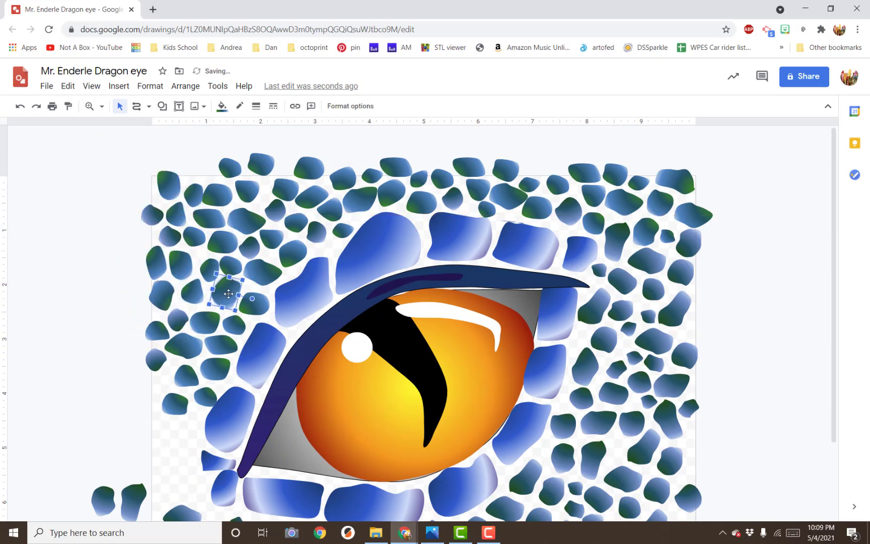
Add a copied scale at the canvas's upper-left edge and move the two stray scales beside the ring's lower-left end
{"action": "key", "text": "ctrl+v"}
{"action": "left_click_drag", "start_coordinate": [235, 303], "coordinate": [198, 165]}
{"action": "scroll", "coordinate": [168, 373], "scroll_direction": "down", "scroll_amount": 2}
{"action": "left_click_drag", "start_coordinate": [166, 371], "coordinate": [86, 475]}
{"action": "left_click_drag", "start_coordinate": [133, 406], "coordinate": [178, 340]}
{"action": "left_click", "coordinate": [154, 263]}
Copy two scales from the canvas's lower rows into gaps along its left edge and beside the ring's lower-left scales
{"action": "left_click", "coordinate": [444, 452]}
{"action": "key", "text": "ctrl+c"}
{"action": "key", "text": "ctrl+v"}
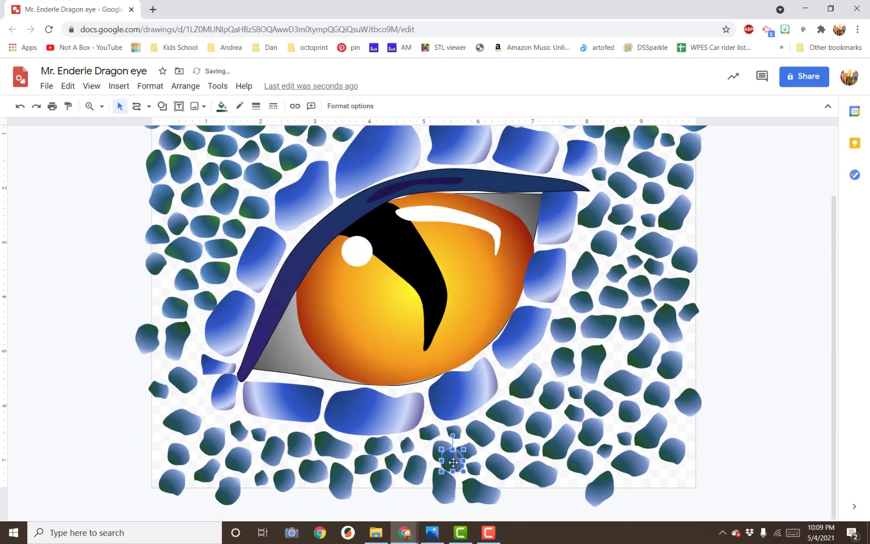
{"action": "left_click_drag", "start_coordinate": [452, 460], "coordinate": [156, 288]}
{"action": "left_click", "coordinate": [261, 478]}
{"action": "key", "text": "ctrl+c"}
{"action": "key", "text": "ctrl+v"}
{"action": "left_click_drag", "start_coordinate": [269, 486], "coordinate": [197, 318]}
{"action": "left_click_drag", "start_coordinate": [156, 262], "coordinate": [167, 266]}
{"action": "left_click", "coordinate": [148, 338]}
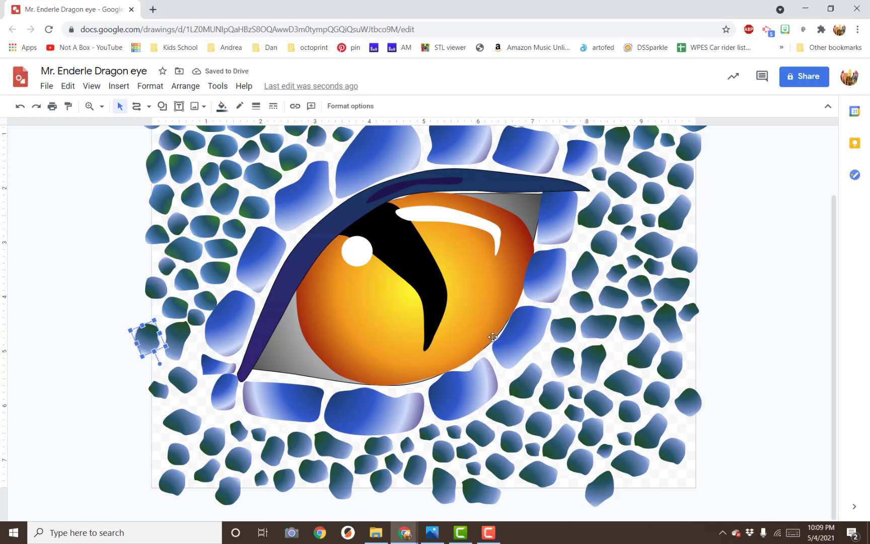
Place copied scales near the canvas's lower-left corner and arrange them to fill the remaining gaps along the left edge
{"action": "scroll", "coordinate": [303, 282], "scroll_direction": "up", "scroll_amount": 2}
{"action": "left_click", "coordinate": [524, 178]}
{"action": "left_click_drag", "start_coordinate": [523, 177], "coordinate": [131, 475]}
{"action": "scroll", "coordinate": [131, 475], "scroll_direction": "down", "scroll_amount": 2}
{"action": "left_click_drag", "start_coordinate": [183, 380], "coordinate": [195, 396]}
{"action": "left_click_drag", "start_coordinate": [159, 390], "coordinate": [185, 370]}
{"action": "left_click_drag", "start_coordinate": [136, 386], "coordinate": [196, 347]}
{"action": "left_click_drag", "start_coordinate": [112, 371], "coordinate": [158, 370]}
{"action": "left_click_drag", "start_coordinate": [116, 397], "coordinate": [154, 399]}
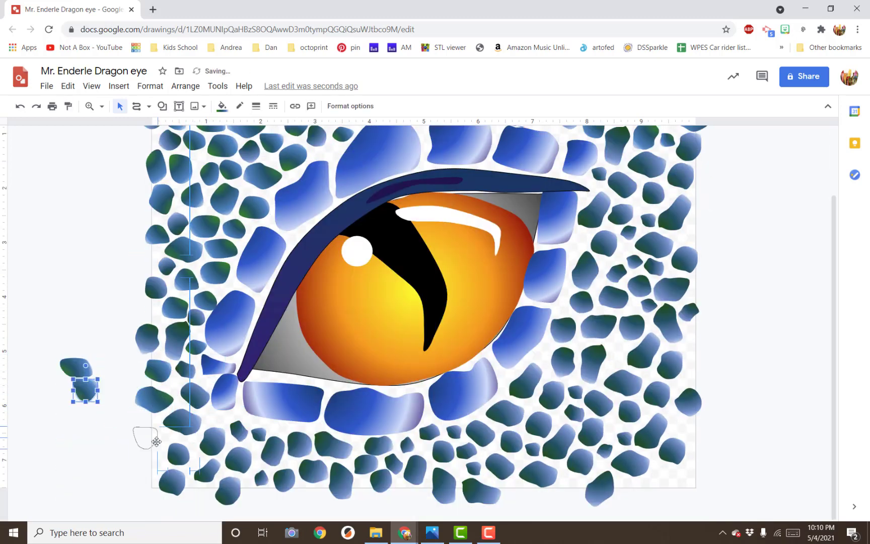
{"action": "left_click_drag", "start_coordinate": [76, 368], "coordinate": [147, 462]}
Paste the copied scales near the canvas's lower-right corner and fit them into gaps along the right edge
{"action": "scroll", "coordinate": [302, 282], "scroll_direction": "up", "scroll_amount": 2}
{"action": "key", "text": "ctrl+v"}
{"action": "scroll", "coordinate": [732, 470], "scroll_direction": "down", "scroll_amount": 2}
{"action": "left_click_drag", "start_coordinate": [524, 178], "coordinate": [683, 428]}
{"action": "left_click_drag", "start_coordinate": [720, 495], "coordinate": [703, 346]}
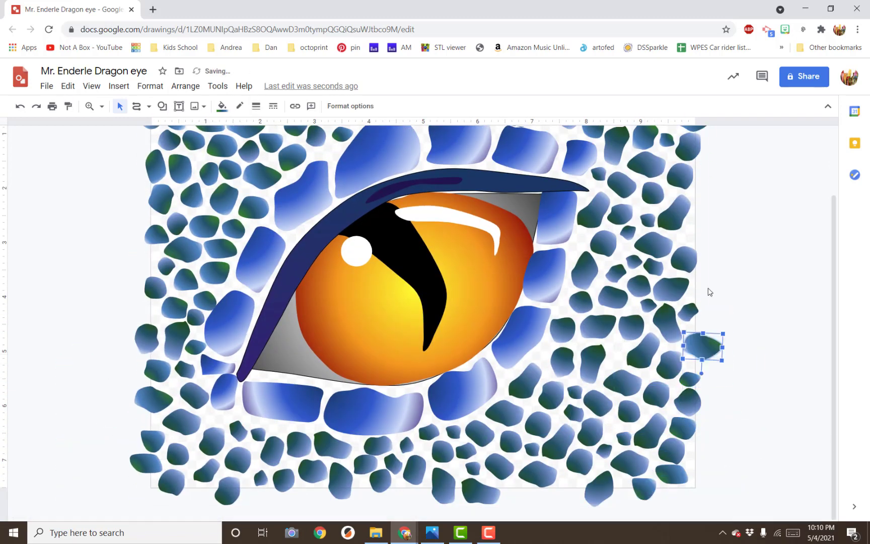
Stretch the dark blue eyelid vertically by adjusting its upper and lower edges to fit over the eye
{"action": "scroll", "coordinate": [709, 292], "scroll_direction": "up", "scroll_amount": 2}
{"action": "left_click", "coordinate": [482, 362]}
{"action": "left_click_drag", "start_coordinate": [413, 250], "coordinate": [413, 243]}
{"action": "left_click_drag", "start_coordinate": [413, 464], "coordinate": [413, 482]}
{"action": "left_click_drag", "start_coordinate": [413, 243], "coordinate": [413, 248]}
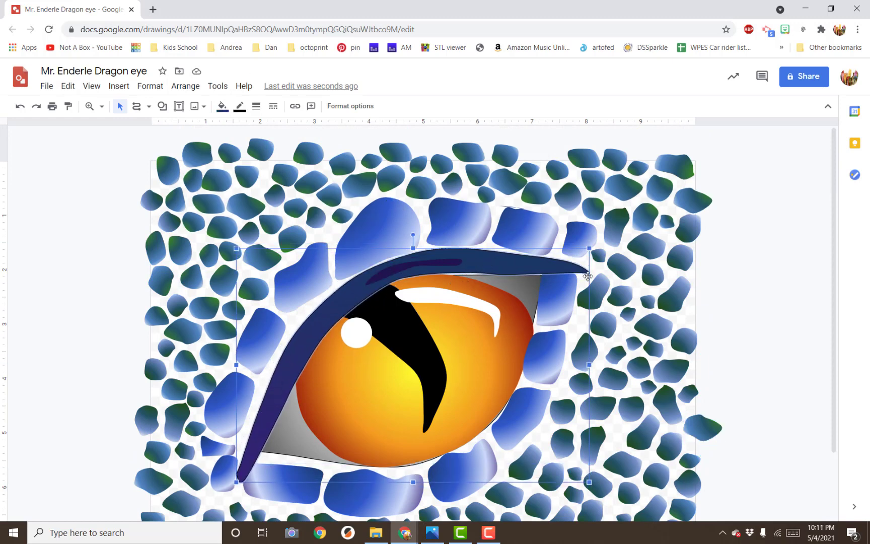
Draw a rectangle covering the entire canvas and all the overhanging scales
{"action": "key", "text": "ctrl+alt+minus"}
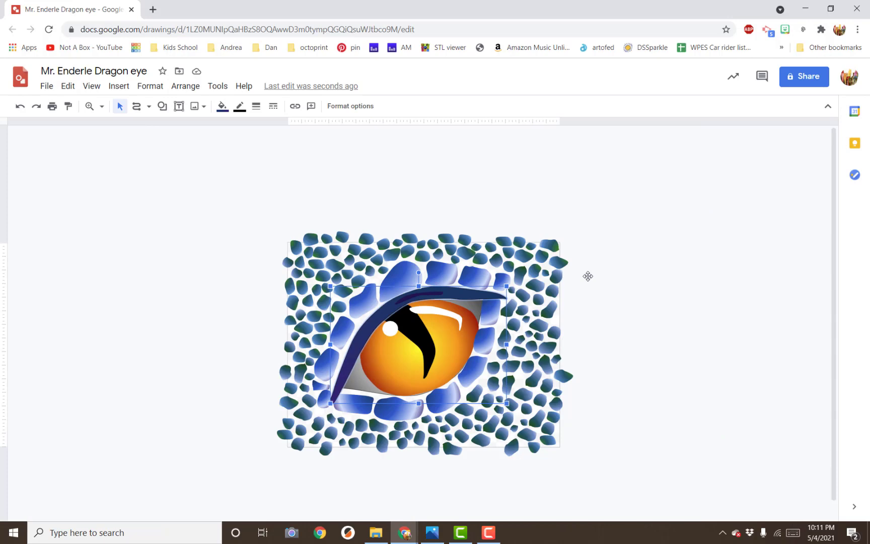
{"action": "left_click", "coordinate": [489, 533]}
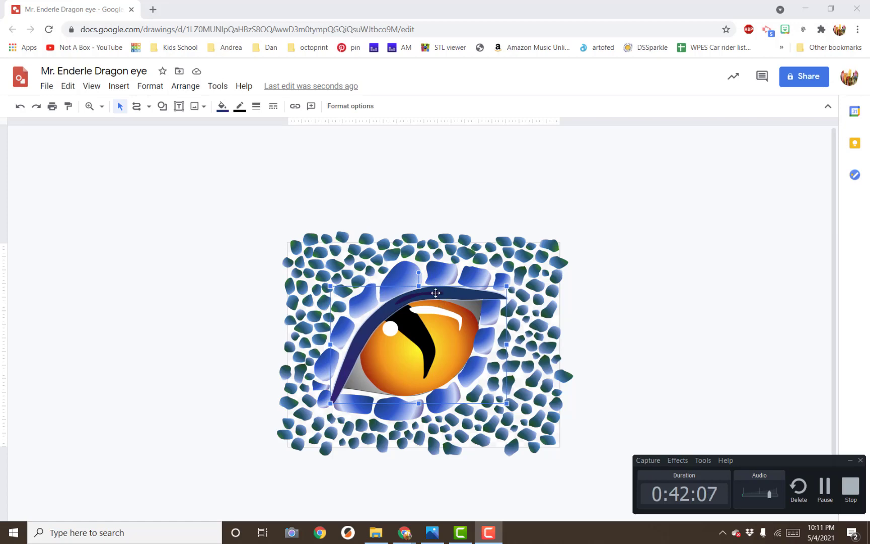
{"action": "left_click", "coordinate": [164, 106]}
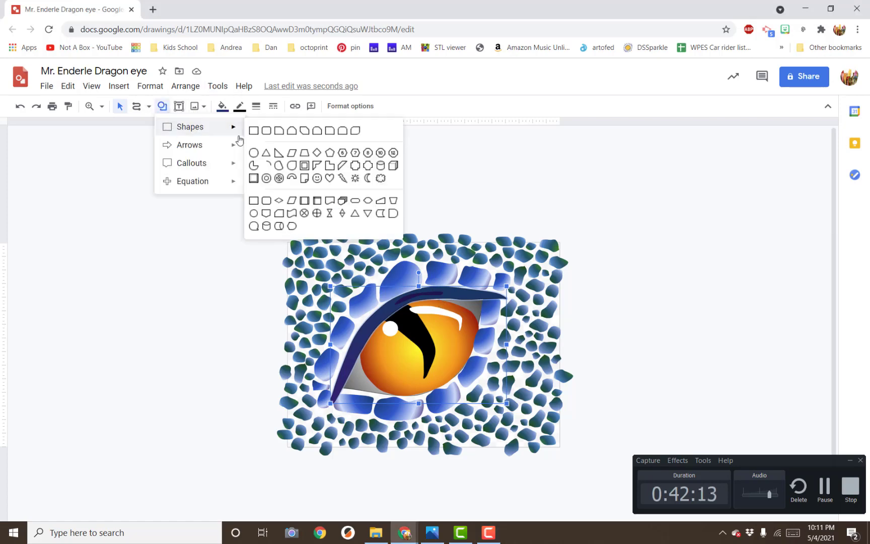
{"action": "left_click", "coordinate": [253, 131]}
{"action": "left_click_drag", "start_coordinate": [276, 220], "coordinate": [580, 456]}
Fill the rectangle with solid black and send it to the back behind the eye and scales
{"action": "left_click", "coordinate": [221, 105]}
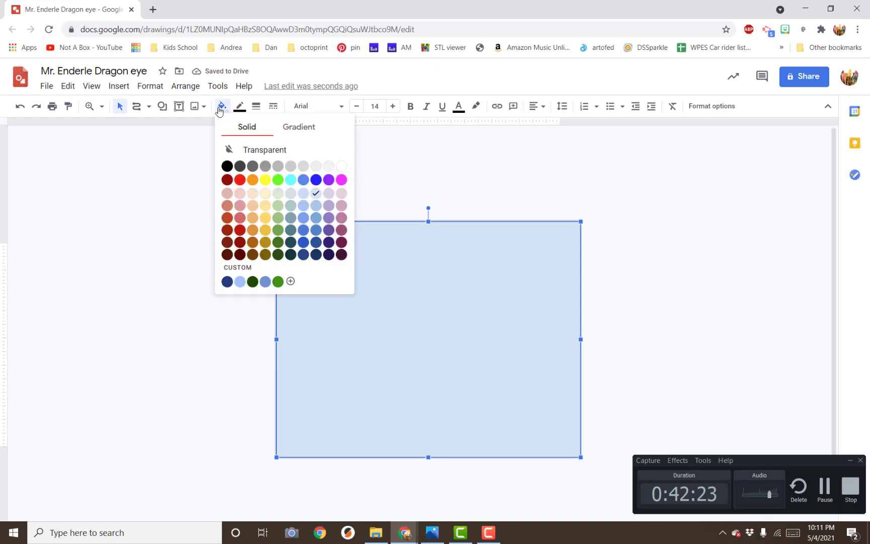
{"action": "left_click", "coordinate": [225, 167]}
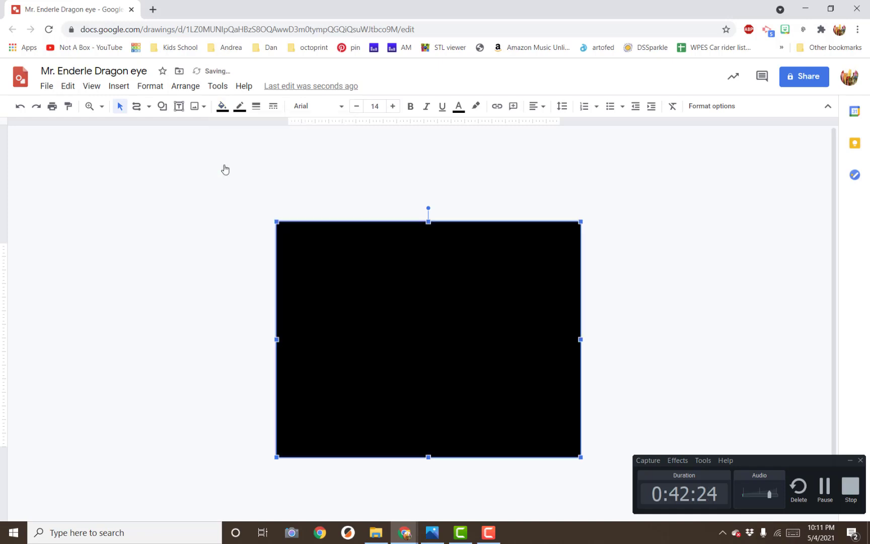
{"action": "right_click", "coordinate": [343, 256]}
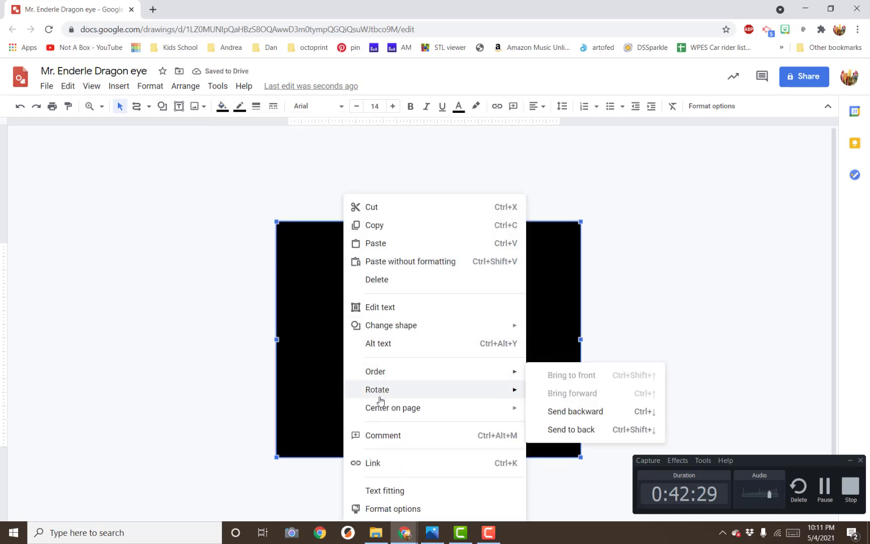
{"action": "left_click", "coordinate": [559, 430]}
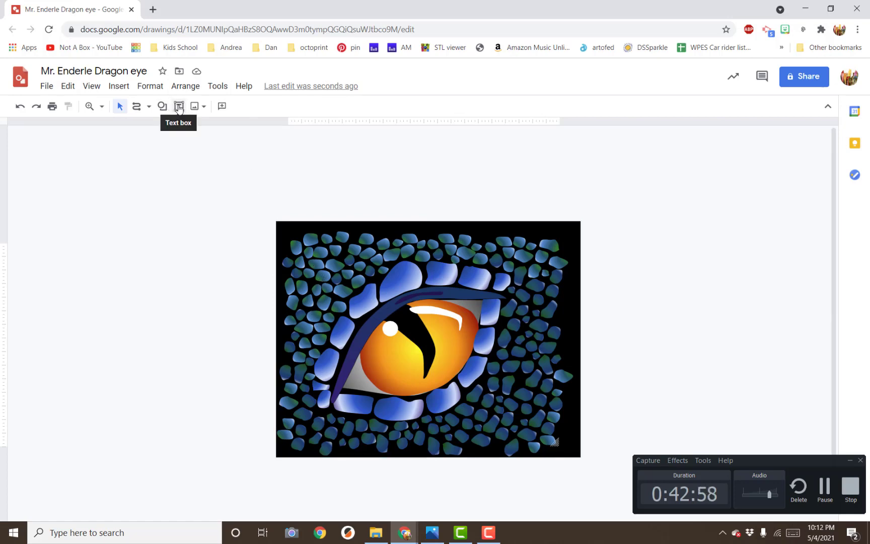
Add a text box in the drawing's lower-right corner and set its text colour to white
{"action": "left_click", "coordinate": [179, 106]}
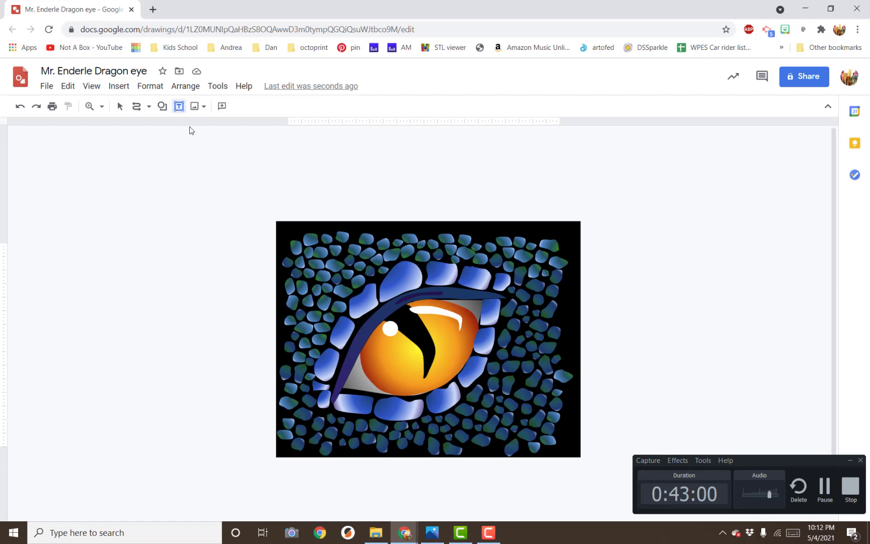
{"action": "left_click_drag", "start_coordinate": [476, 424], "coordinate": [565, 452]}
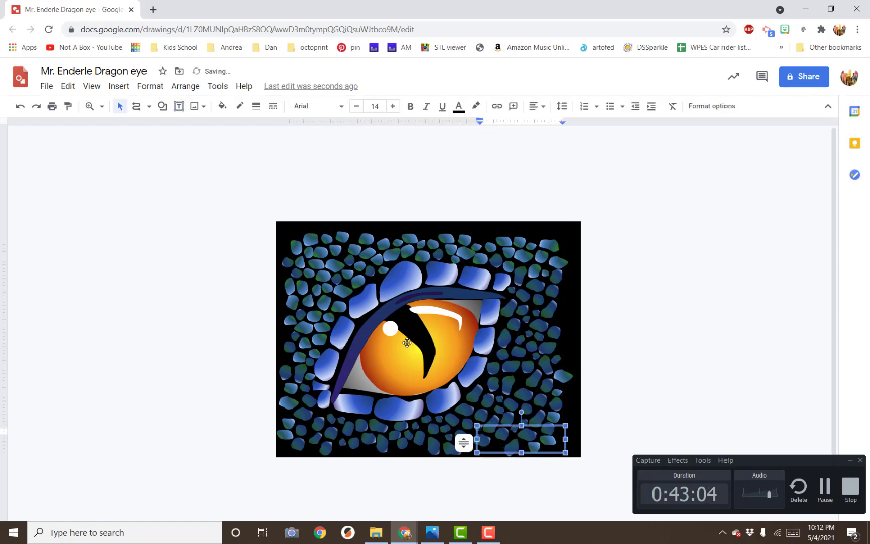
{"action": "left_click", "coordinate": [459, 107]}
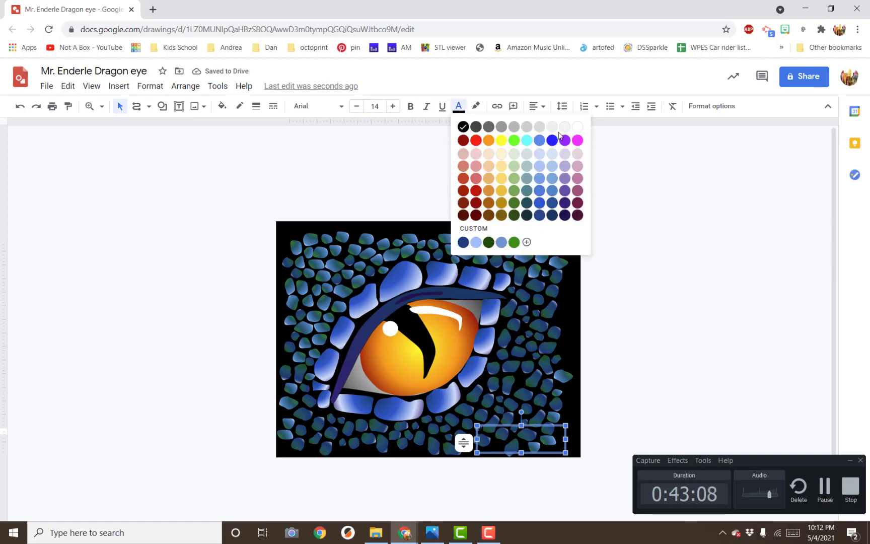
{"action": "left_click", "coordinate": [578, 129]}
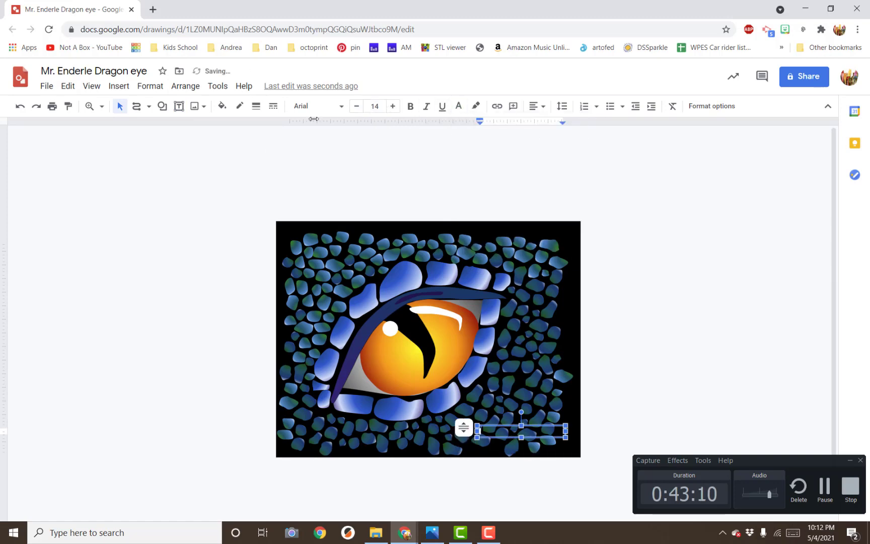
Format the text box as 36-point Permanent Marker and enter the artist's name
{"action": "left_click", "coordinate": [396, 109]}
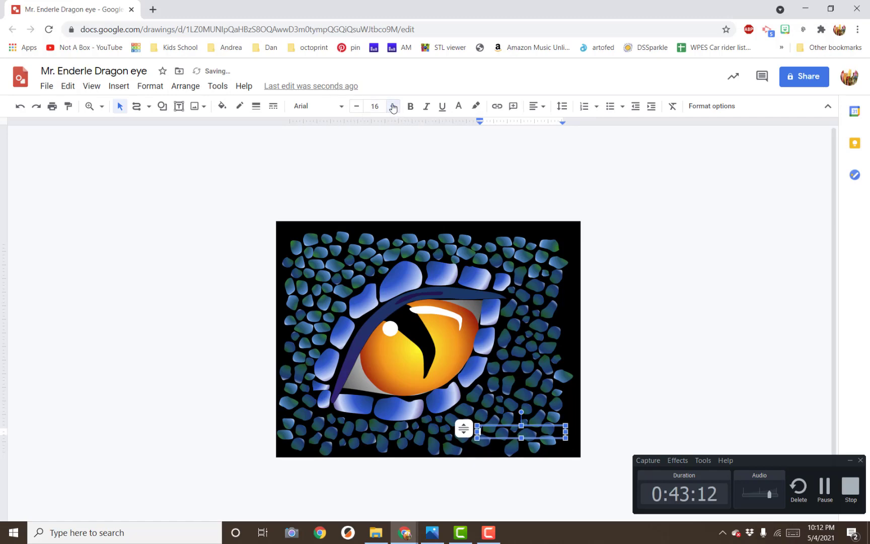
{"action": "left_click", "coordinate": [394, 107]}
{"action": "left_click", "coordinate": [375, 106]}
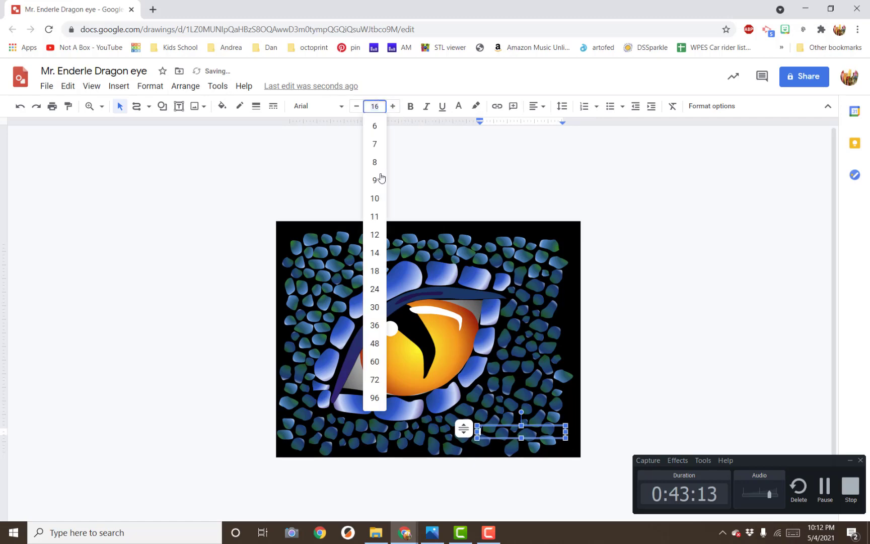
{"action": "left_click", "coordinate": [374, 326]}
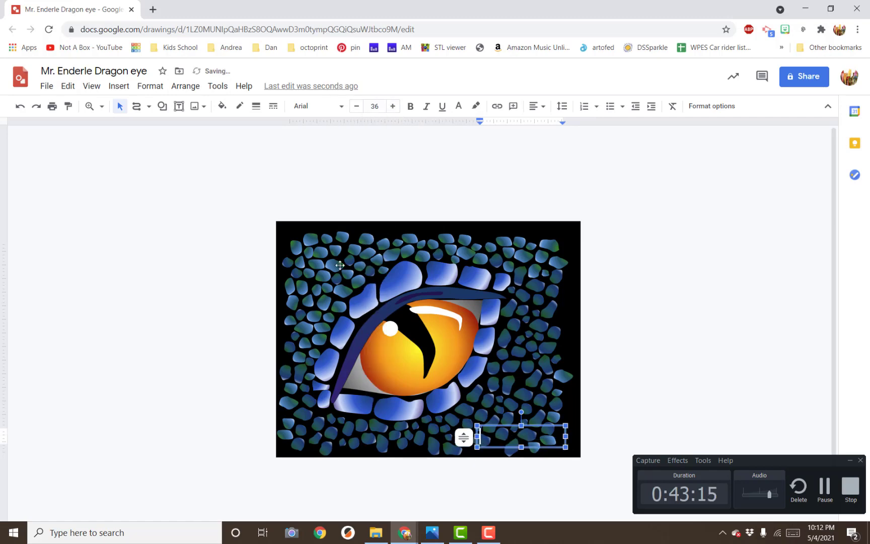
{"action": "left_click", "coordinate": [342, 108]}
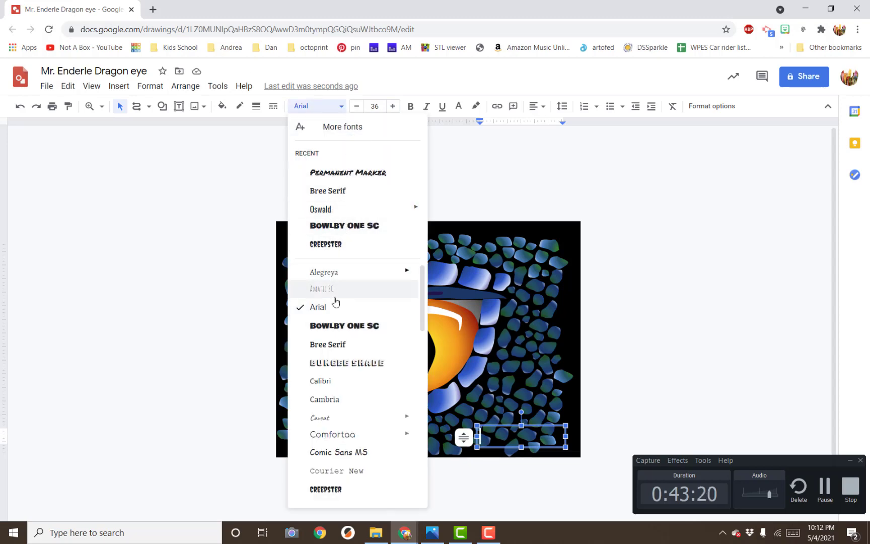
{"action": "left_click", "coordinate": [337, 174]}
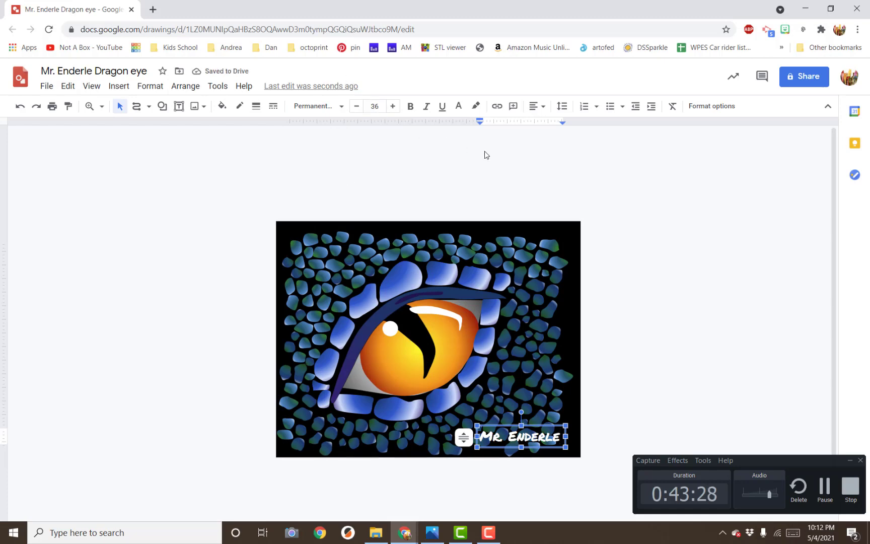
Add a drop shadow to the artist's name text box
{"action": "left_click", "coordinate": [713, 107]}
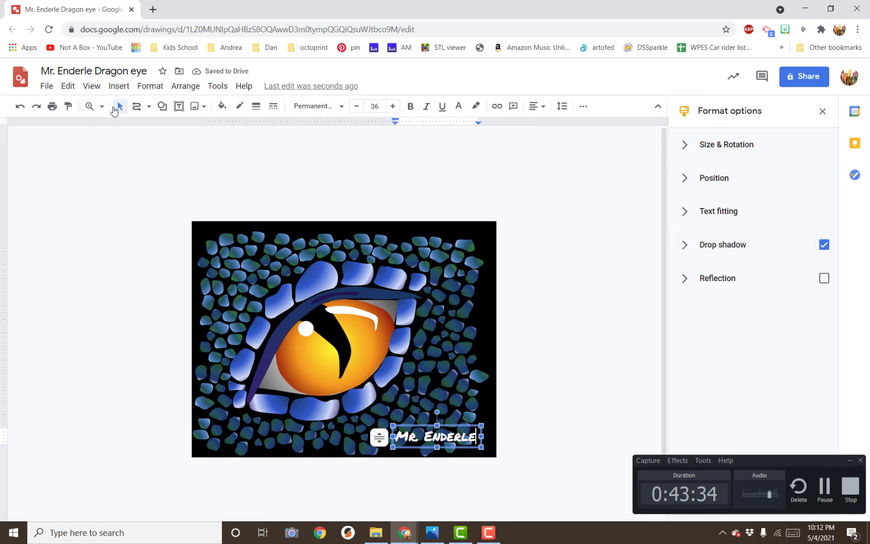
{"action": "left_click", "coordinate": [121, 177]}
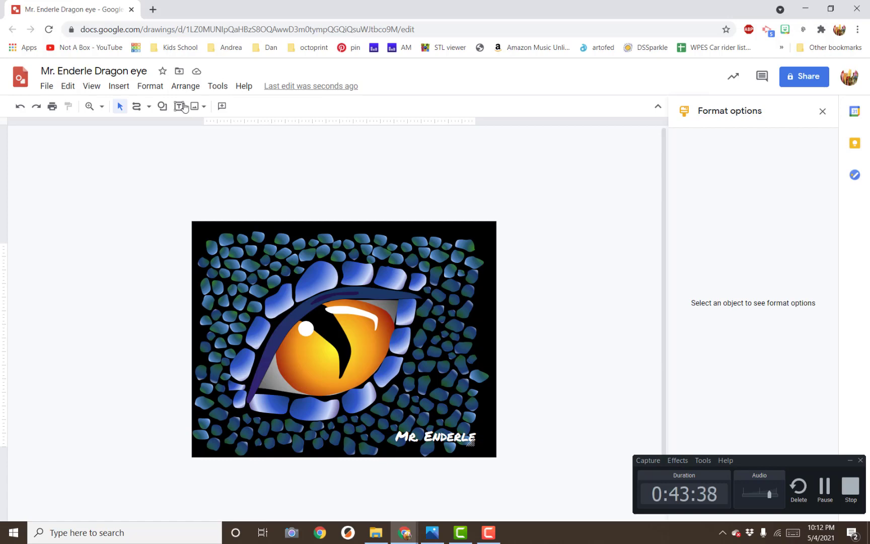
{"action": "left_click", "coordinate": [436, 436]}
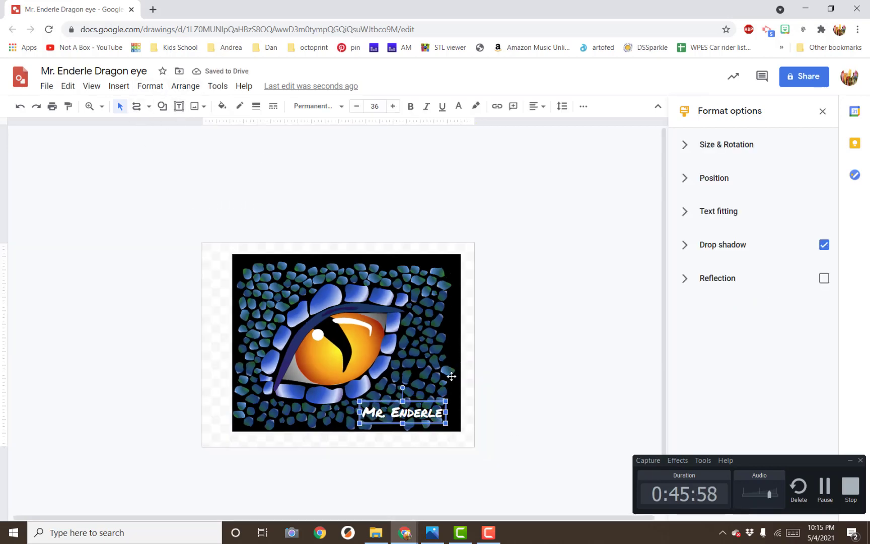
Reduce the font size of the artist's name to 27
{"action": "triple_click", "coordinate": [430, 413]}
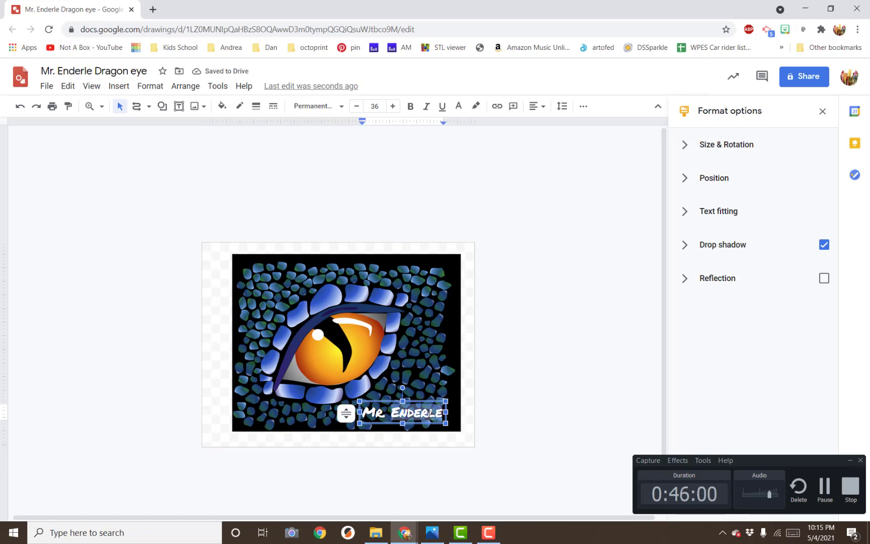
{"action": "left_click", "coordinate": [357, 106]}
{"action": "left_click", "coordinate": [356, 106]}
{"action": "left_click", "coordinate": [356, 107]}
{"action": "left_click", "coordinate": [356, 106]}
{"action": "left_click", "coordinate": [357, 106]}
{"action": "left_click", "coordinate": [357, 106]}
{"action": "left_click", "coordinate": [357, 107]}
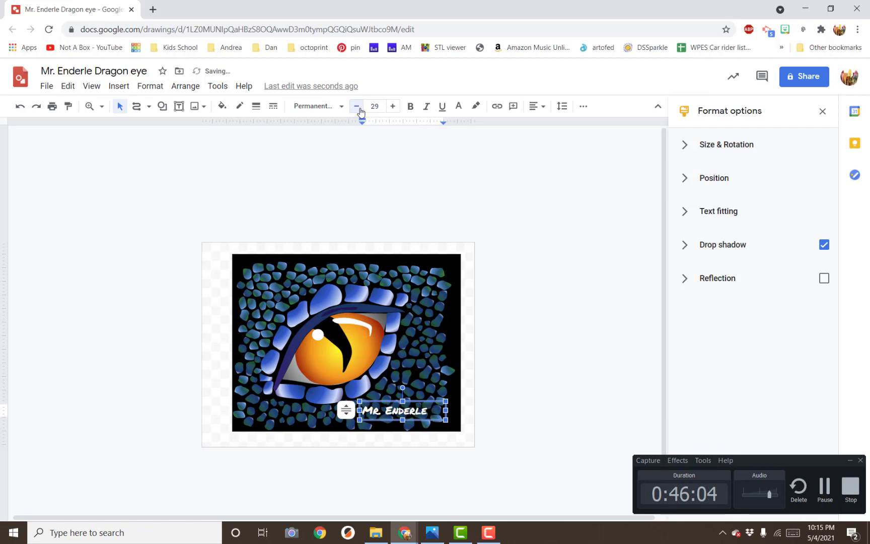
{"action": "left_click", "coordinate": [357, 106]}
{"action": "left_click", "coordinate": [357, 107]}
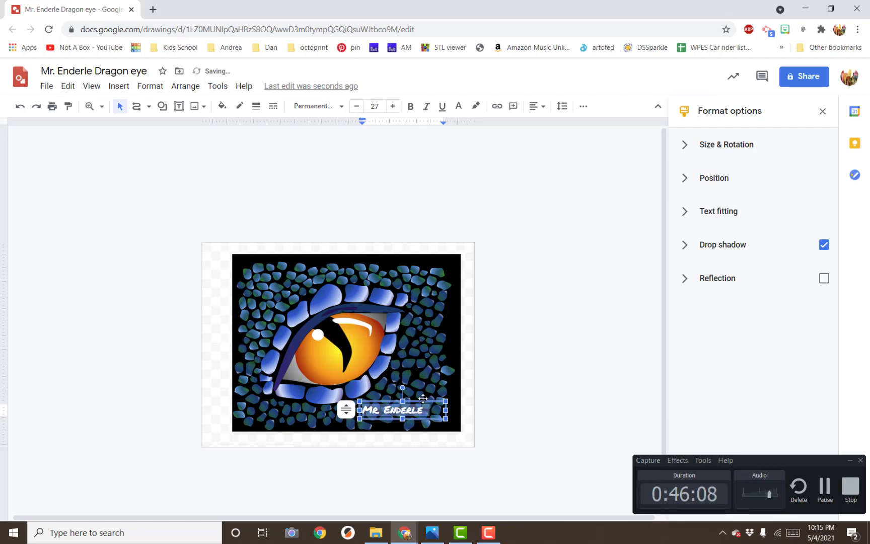
Move the artist's name text box slightly right, closer to the black background's right edge, and deselect it
{"action": "left_click_drag", "start_coordinate": [423, 399], "coordinate": [436, 401]}
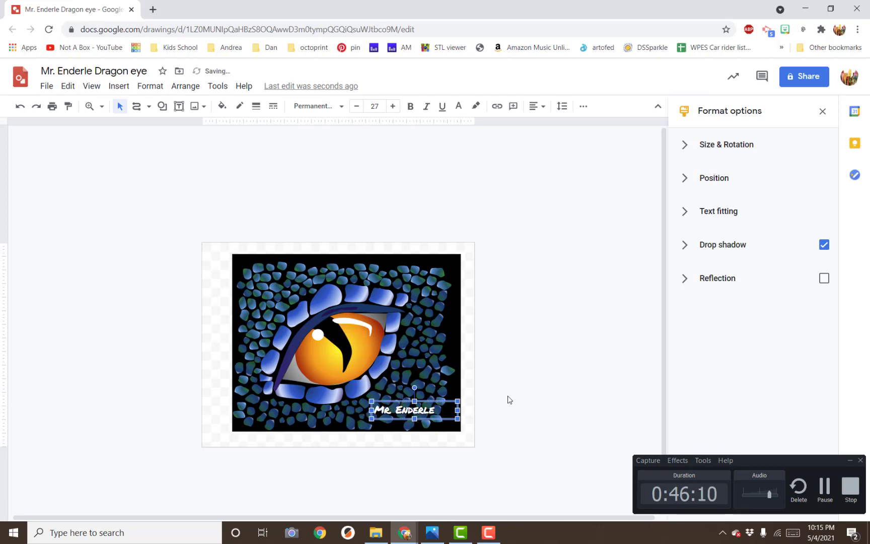
{"action": "left_click", "coordinate": [545, 333]}
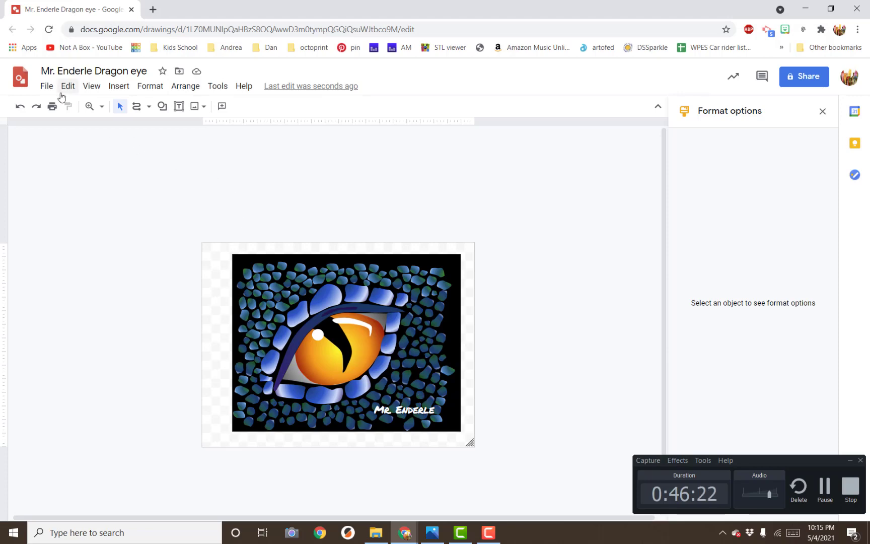
Download the drawing as a JPEG image and open the downloaded file in Photos
{"action": "left_click", "coordinate": [44, 87]}
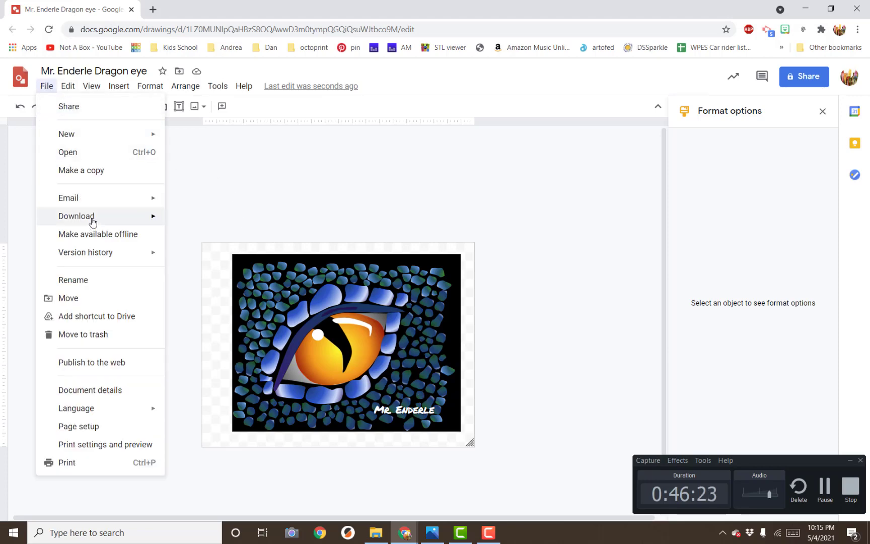
{"action": "mouse_move", "coordinate": [160, 223]}
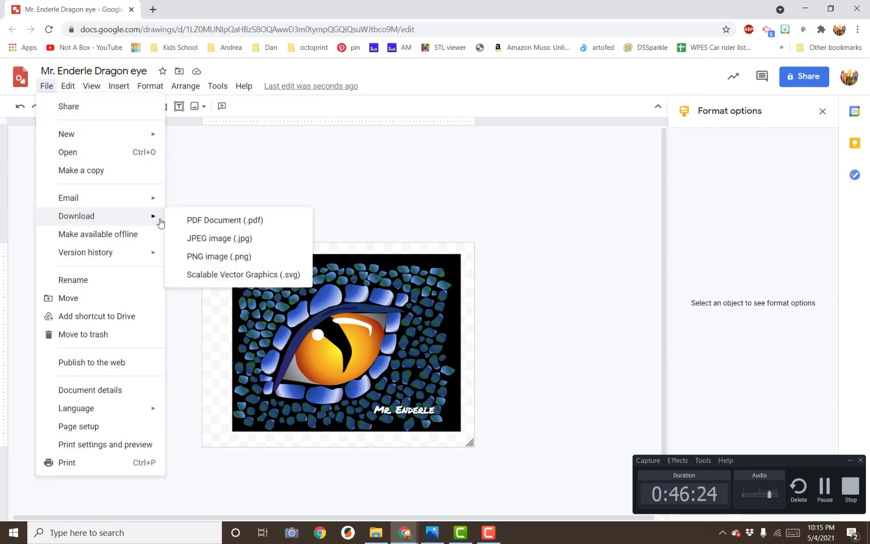
{"action": "left_click", "coordinate": [211, 240]}
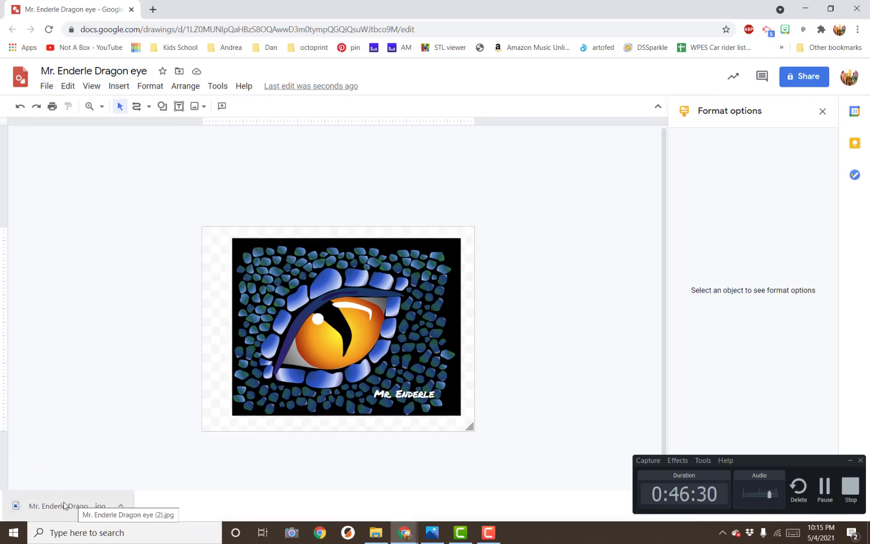
{"action": "left_click", "coordinate": [64, 505]}
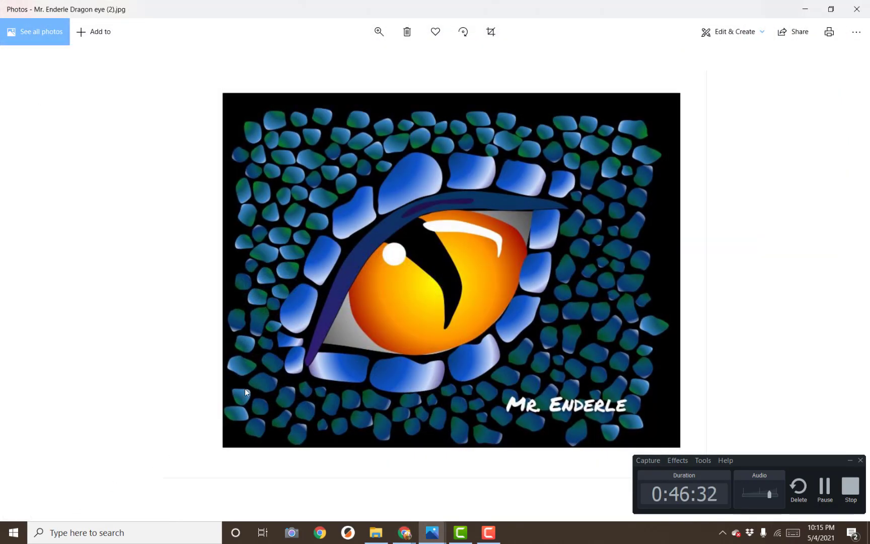
Crop the image at its upper-left and lower-right corners, removing the white margins and the outer black border around the scales
{"action": "left_click", "coordinate": [492, 36]}
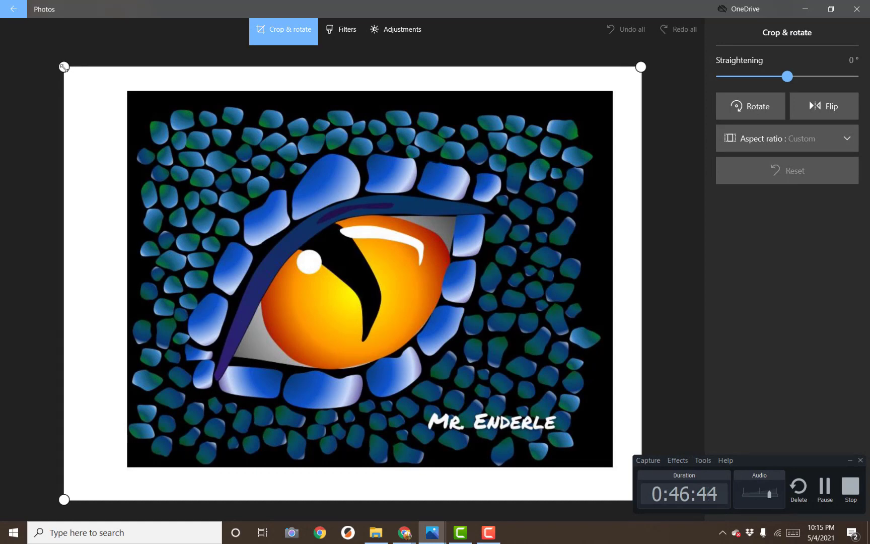
{"action": "left_click_drag", "start_coordinate": [64, 66], "coordinate": [150, 117]}
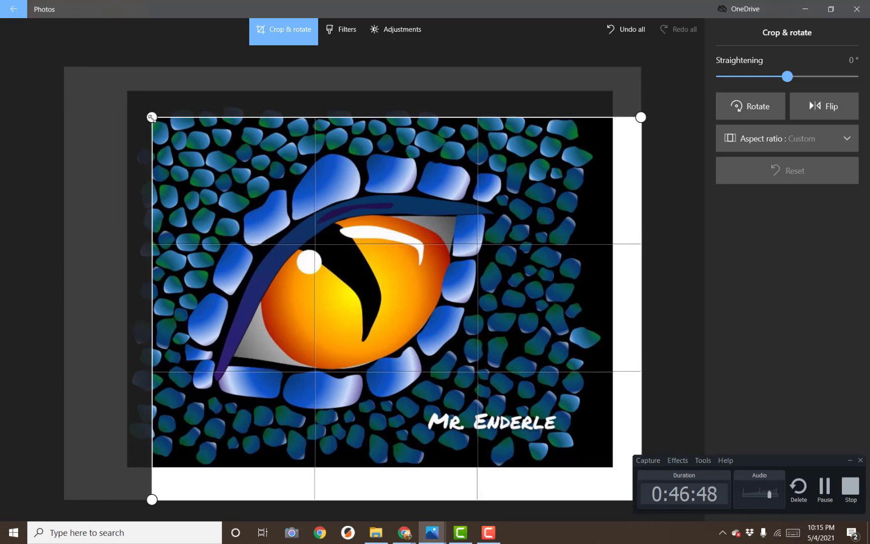
{"action": "left_click_drag", "start_coordinate": [628, 499], "coordinate": [550, 441]}
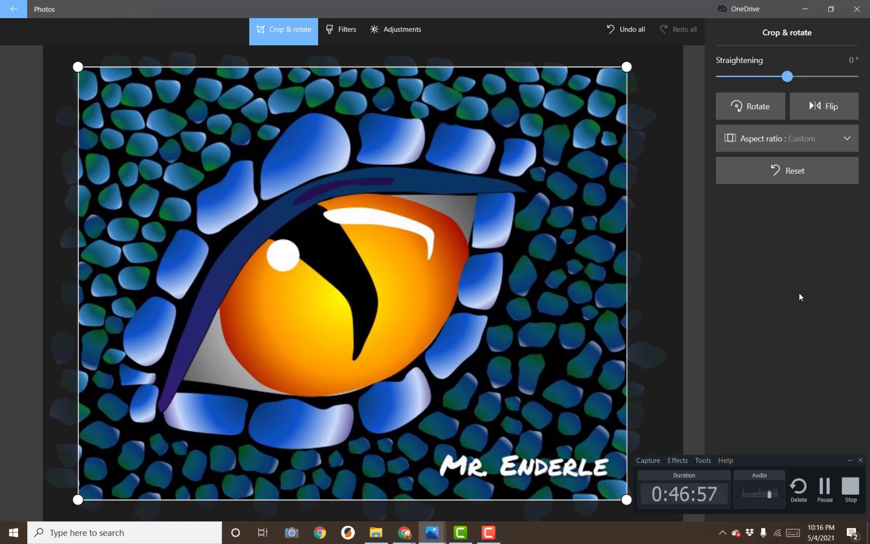
Save the cropped image as a JPG copy in the GoogleDrawingsDragonEye-1 folder, keeping the suggested file name
{"action": "left_click", "coordinate": [849, 461]}
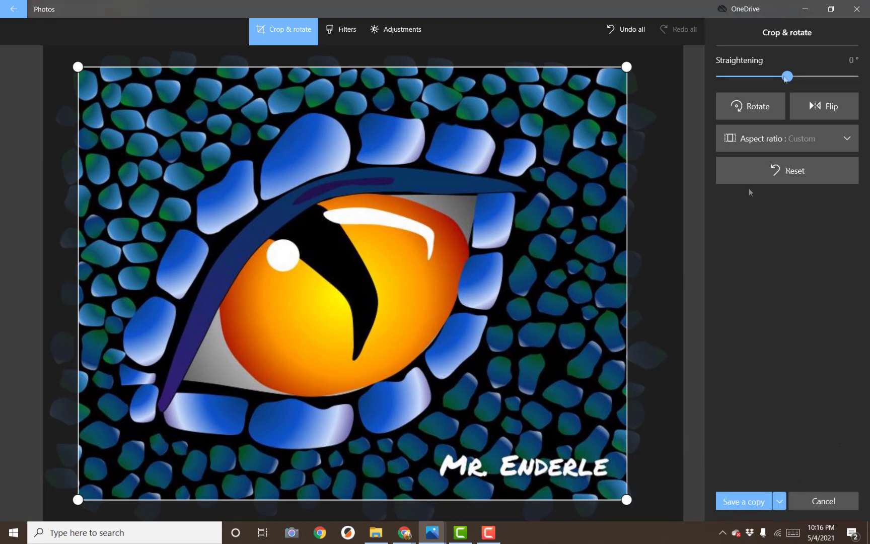
{"action": "left_click", "coordinate": [753, 501]}
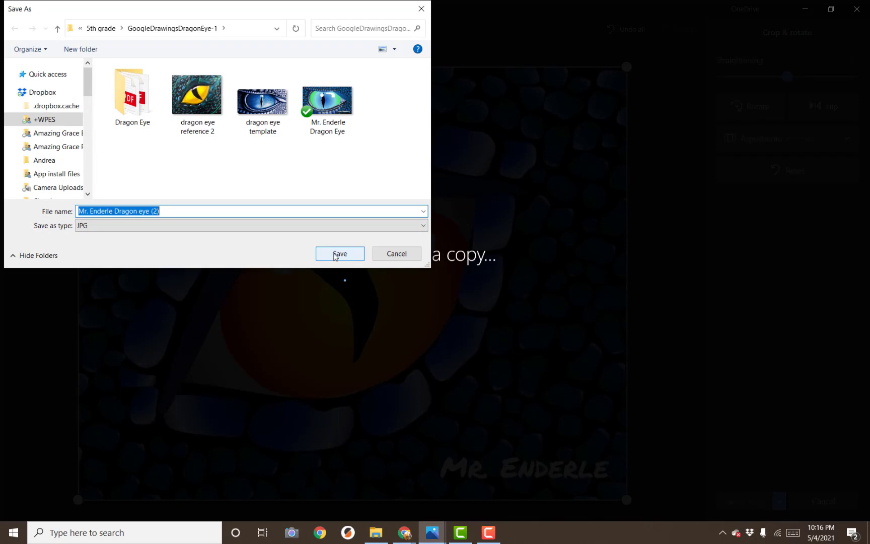
{"action": "left_click", "coordinate": [335, 255]}
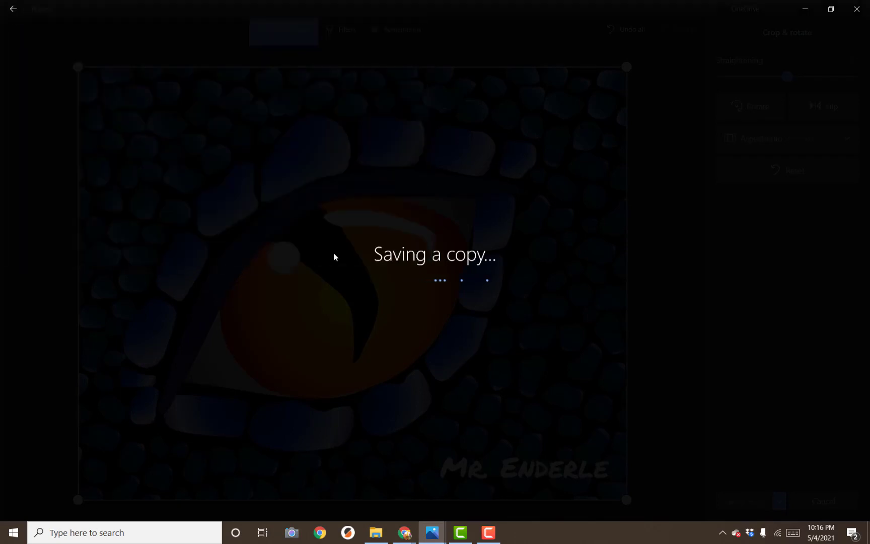